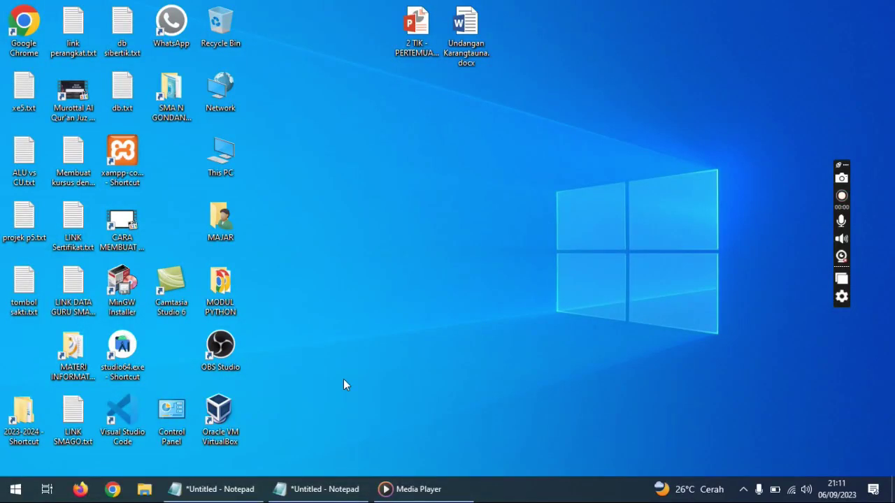
Read the Notepad guide's greeting, title, word-processor line and step 1 suggesting Word 2013
left_click(218, 489)
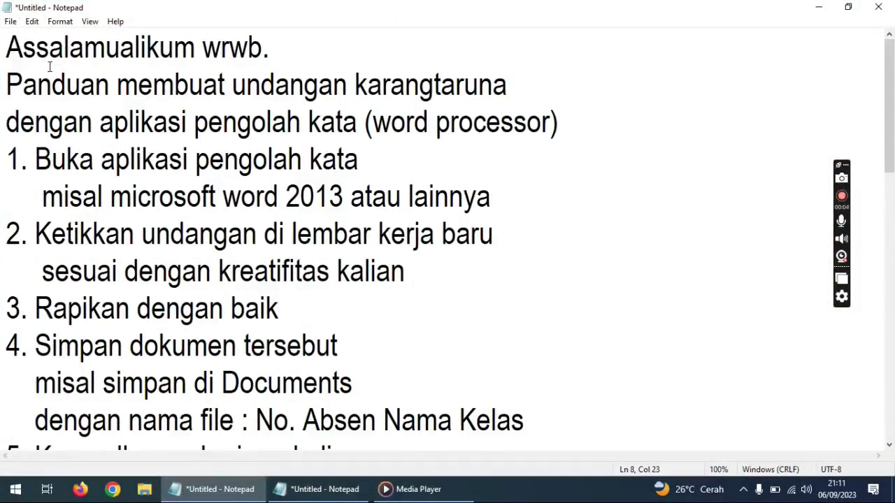
left_click_drag(7, 48, 284, 53)
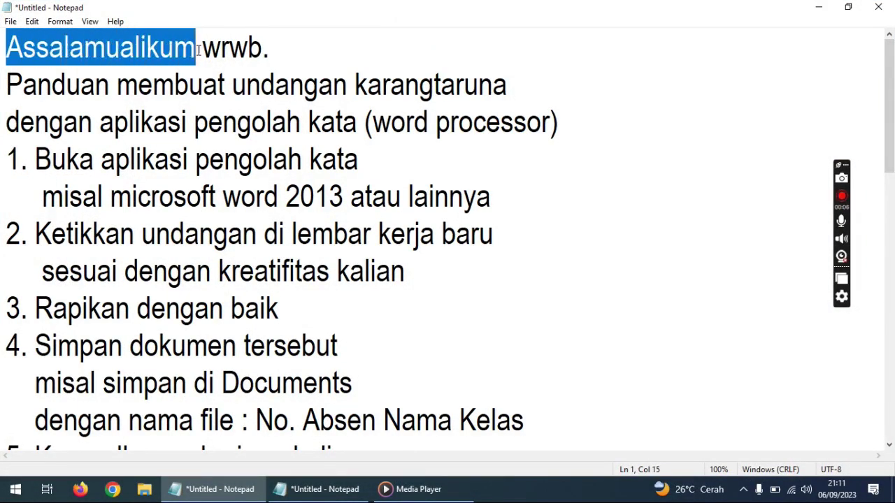
mouse_move(9, 86)
left_mouse_down()
mouse_move(382, 86)
mouse_move(637, 117)
mouse_move(597, 82)
left_mouse_up()
left_click_drag(7, 123, 580, 123)
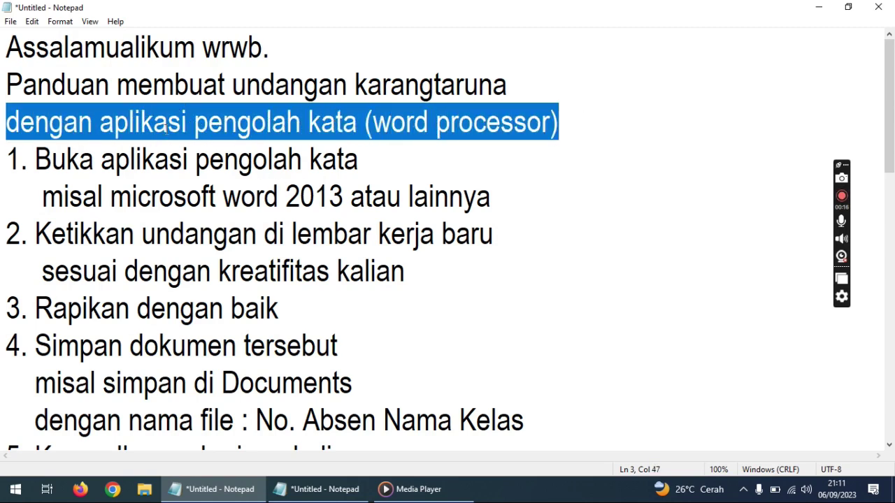
left_click_drag(8, 155, 371, 154)
left_click_drag(44, 197, 511, 196)
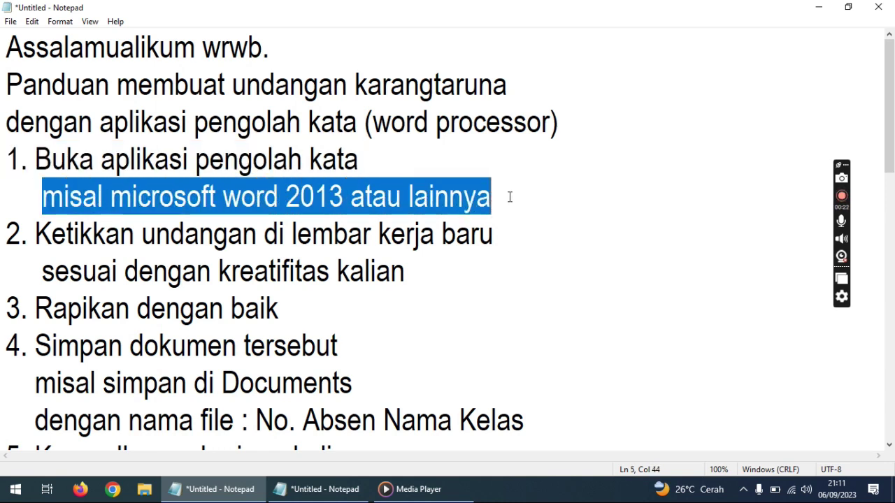
left_click(16, 492)
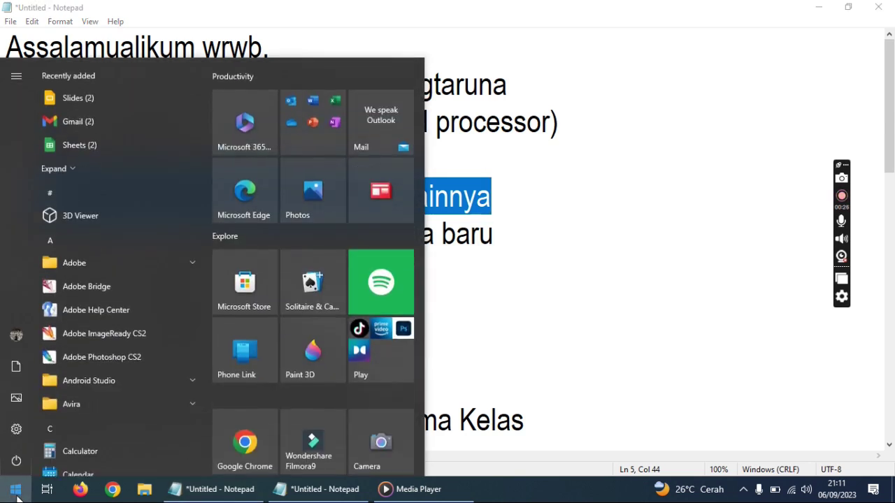
Launch Word 2013 from a 'word' search and create a blank document
type("word")
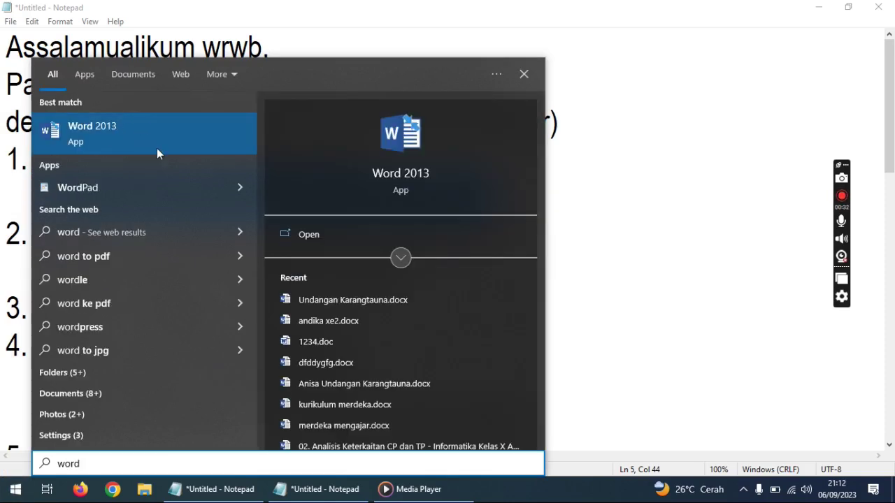
left_click(139, 130)
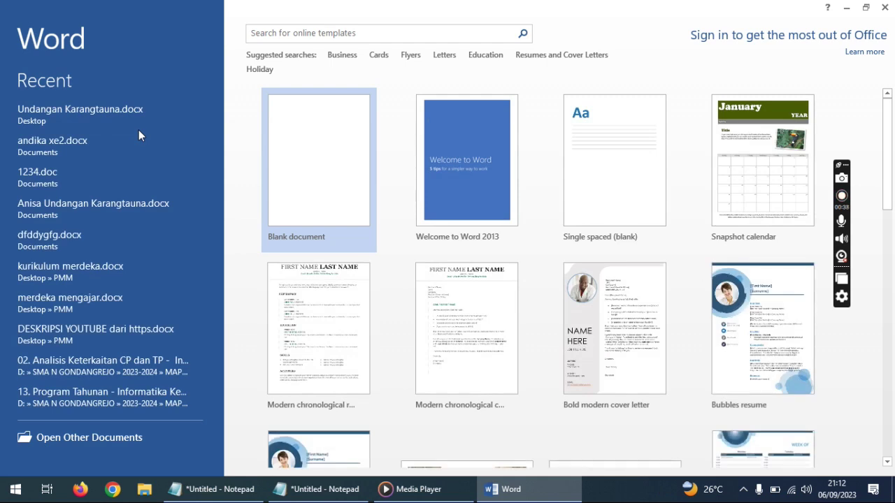
left_click(323, 165)
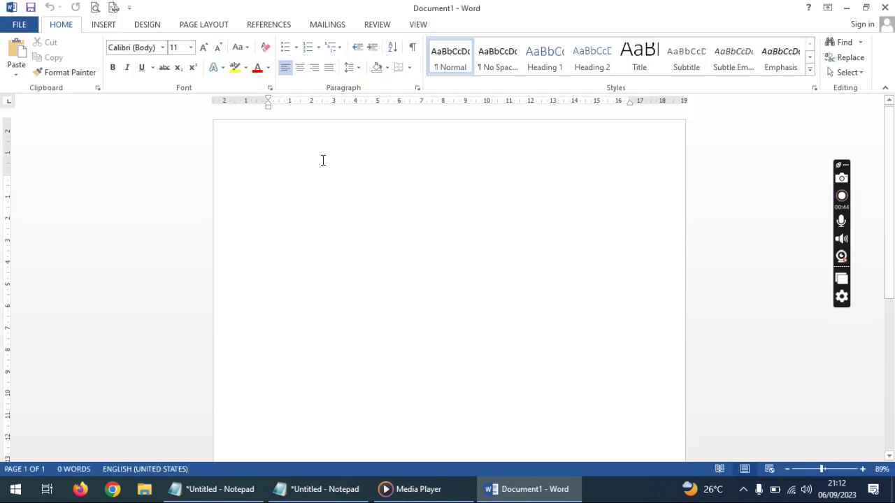
Read step 2 of the Notepad guide about using creativity
left_click(227, 491)
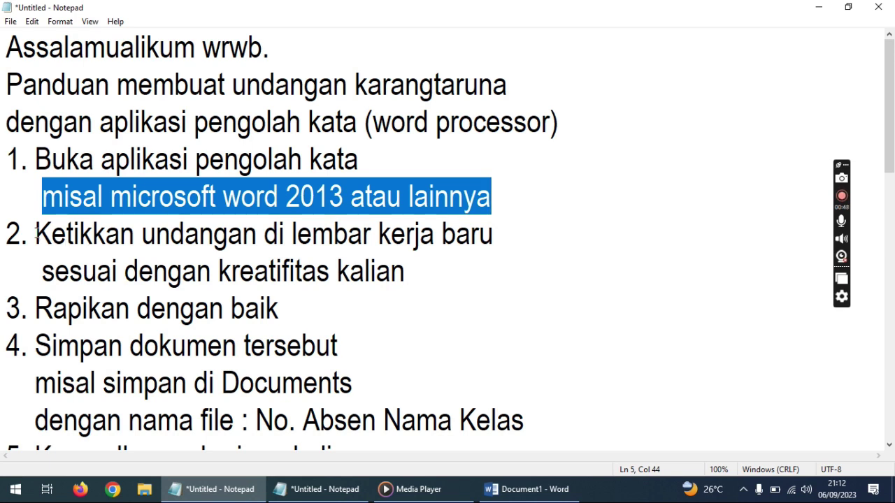
left_click_drag(7, 234, 496, 246)
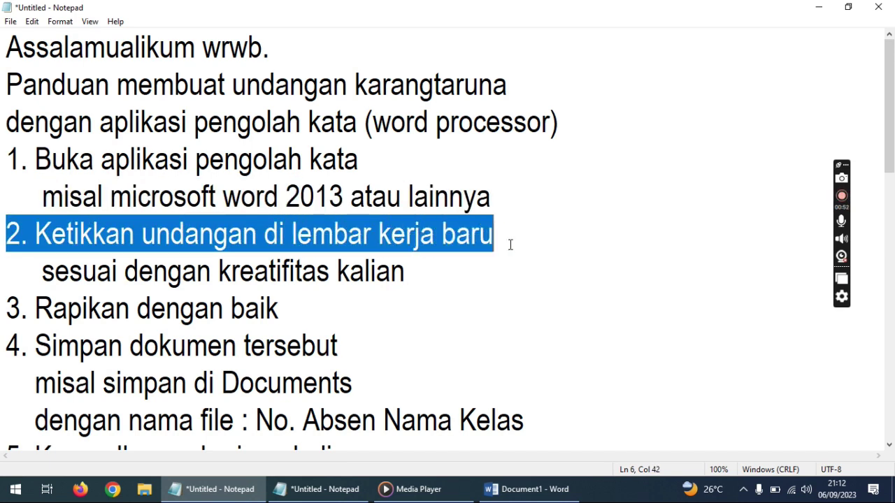
left_click_drag(43, 272, 412, 272)
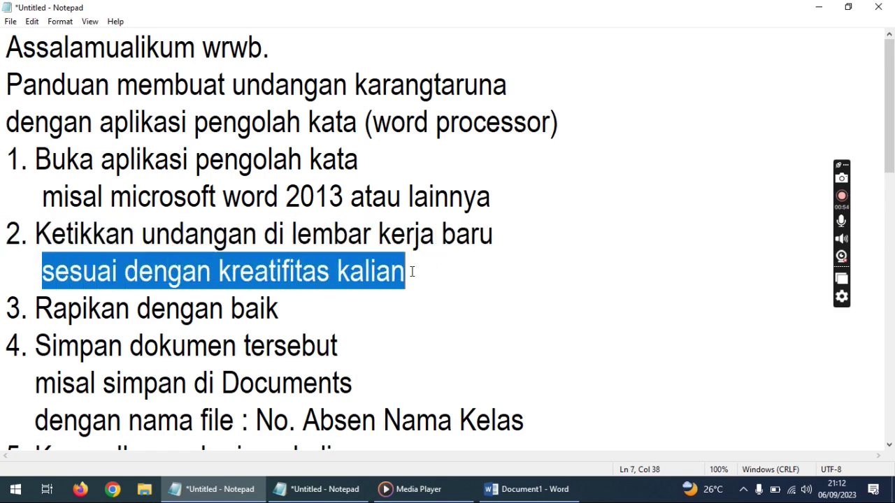
Type 'Karangataruna sukamakmur' in Document1 and change it to UPPERCASE
left_click(508, 483)
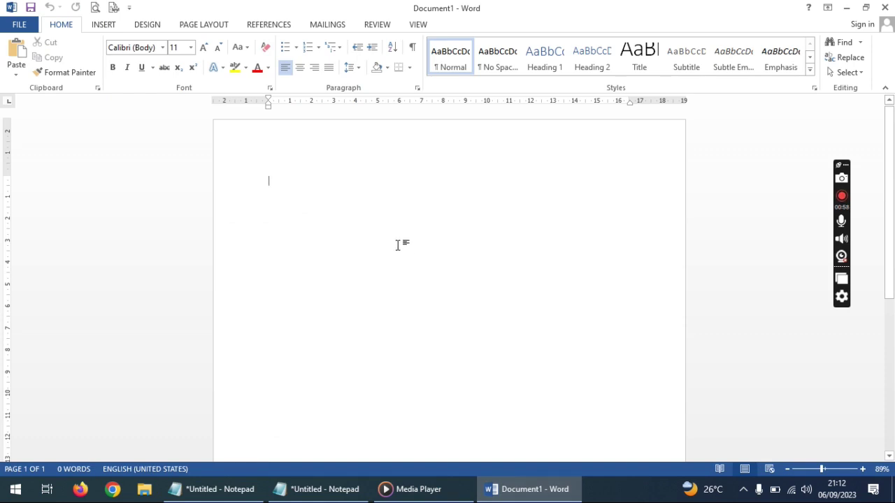
type("karangat")
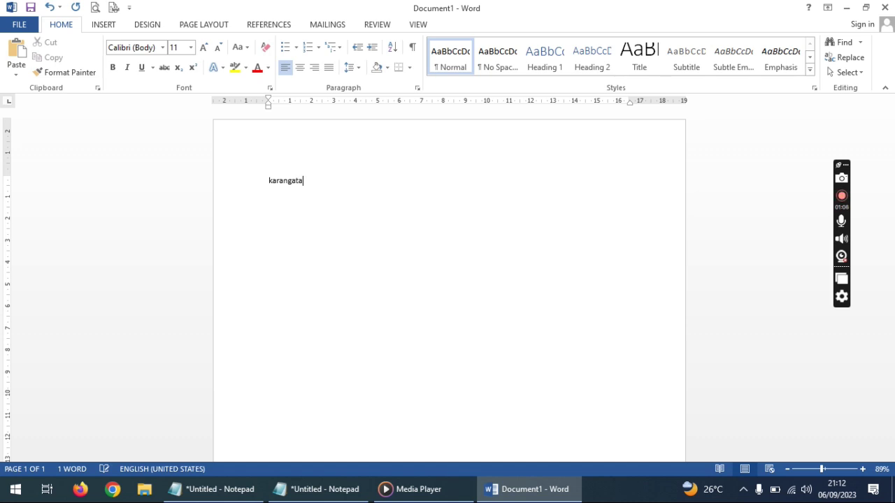
type("a ")
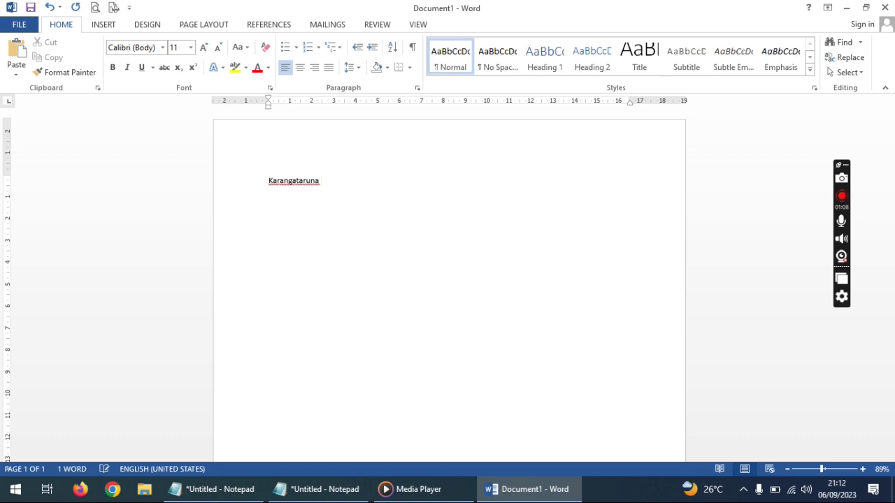
type("sukamakmur")
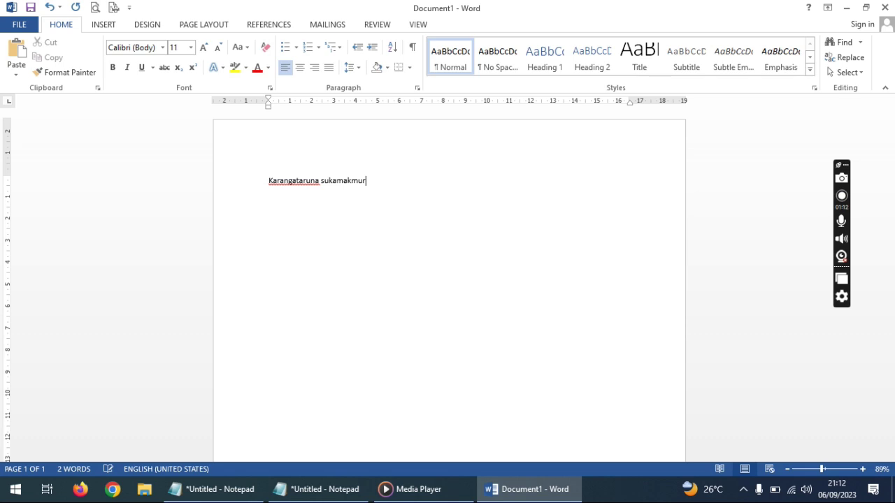
key("Return")
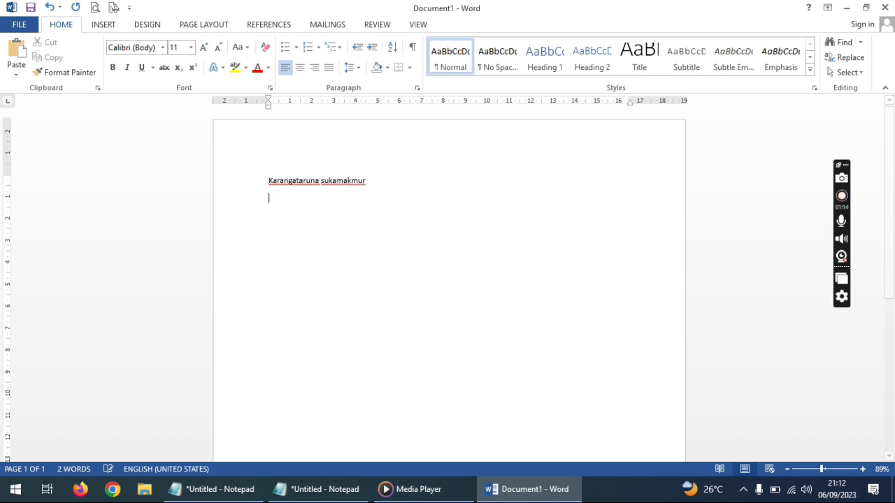
left_click(226, 183)
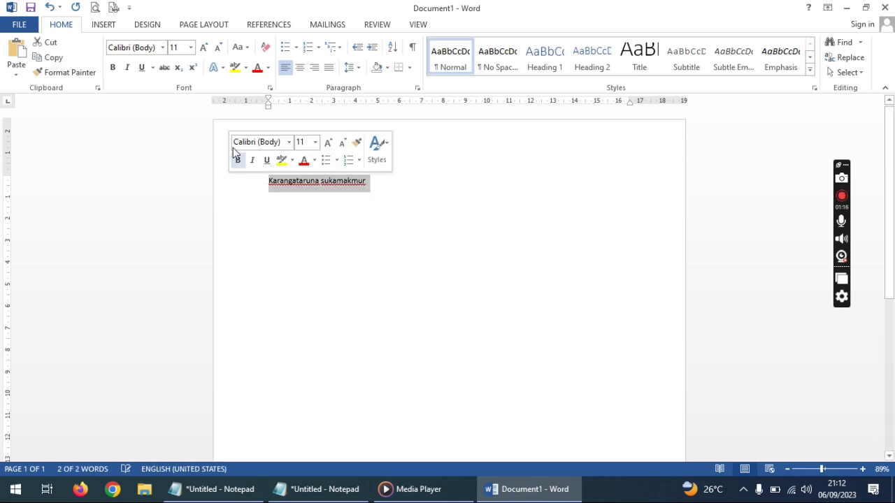
left_click(244, 47)
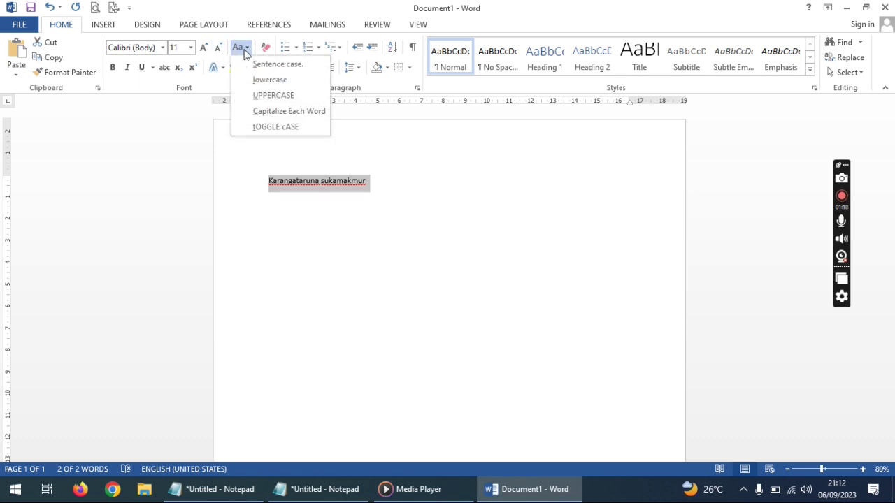
left_click(262, 94)
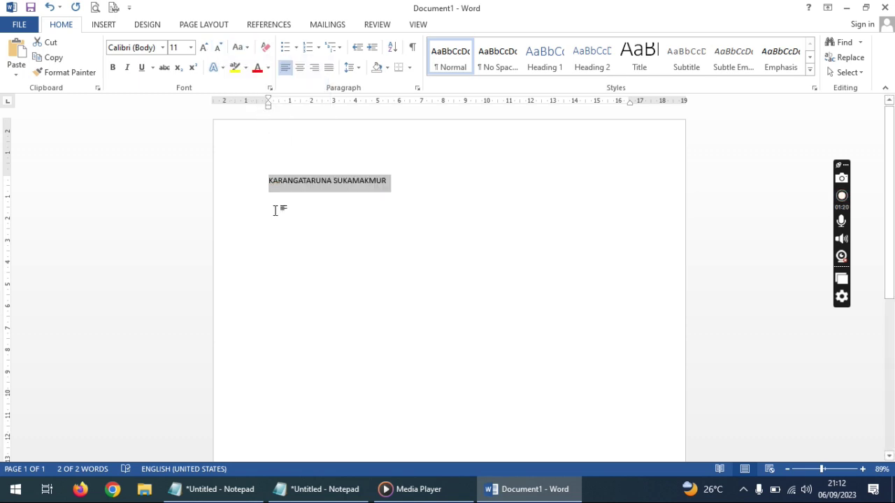
Paste the two-page KARANG TARUNA MANDIRI invitation letter over the test line and review it
key("ctrl+v")
scroll(276, 211, "up", 2)
scroll(276, 211, "up", 4)
scroll(277, 211, "up", 4)
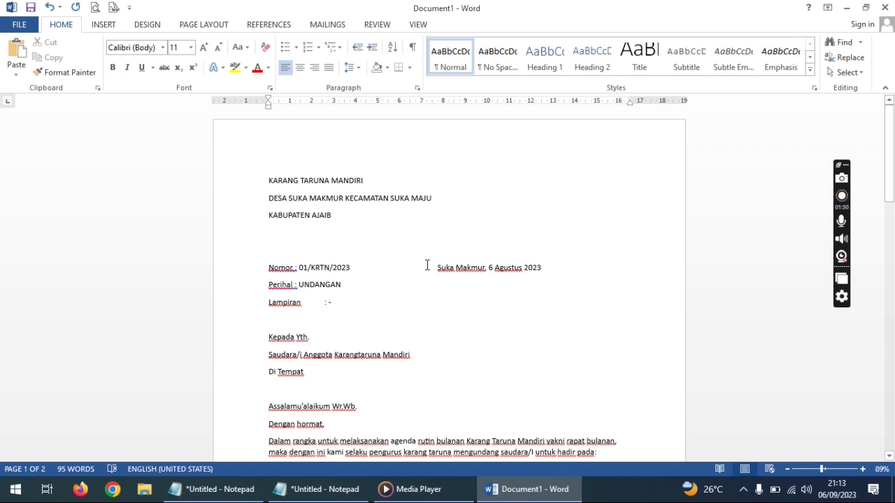
scroll(427, 265, "down", 3)
scroll(427, 264, "up", 3)
scroll(312, 335, "down", 2)
scroll(313, 336, "down", 2)
scroll(313, 336, "down", 1)
scroll(312, 335, "down", 3)
scroll(313, 336, "down", 2)
scroll(313, 336, "down", 2)
scroll(313, 335, "down", 2)
scroll(312, 335, "up", 2)
scroll(313, 336, "up", 5)
scroll(312, 335, "up", 5)
scroll(313, 335, "up", 2)
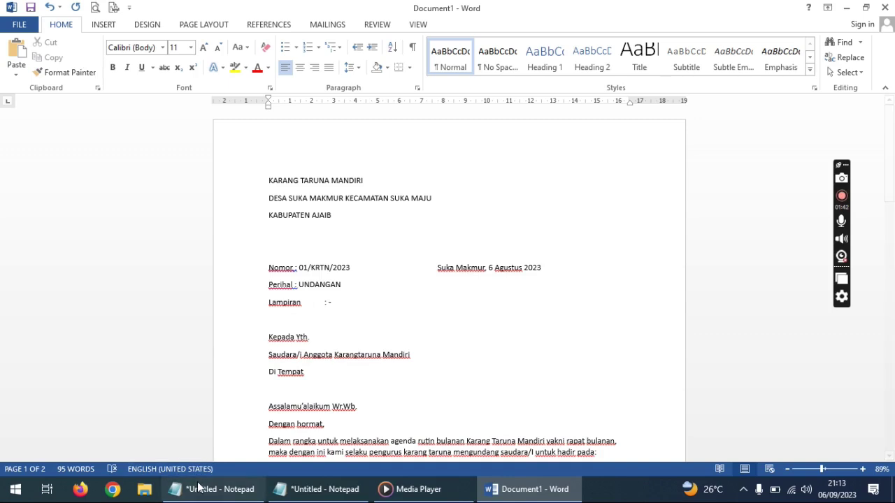
left_click(199, 487)
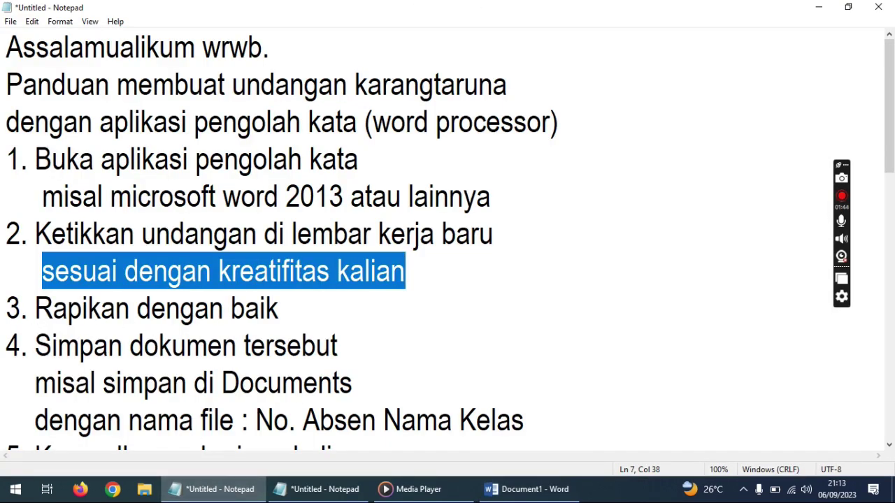
Read step 3 of the guide about tidying the letter
key("Down")
key("Home")
key("shift+Right")
key("shift+Right")
key("shift+Right")
key("shift+Right")
key("shift+Right")
key("shift+Right")
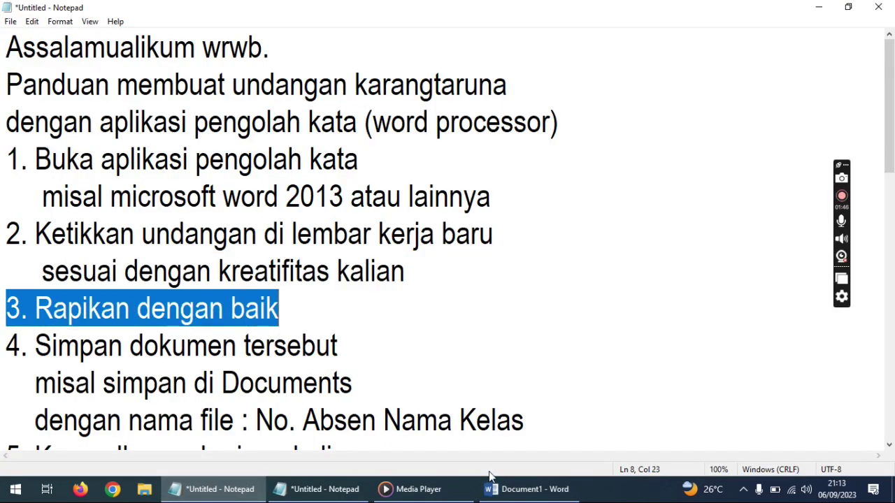
left_click(531, 491)
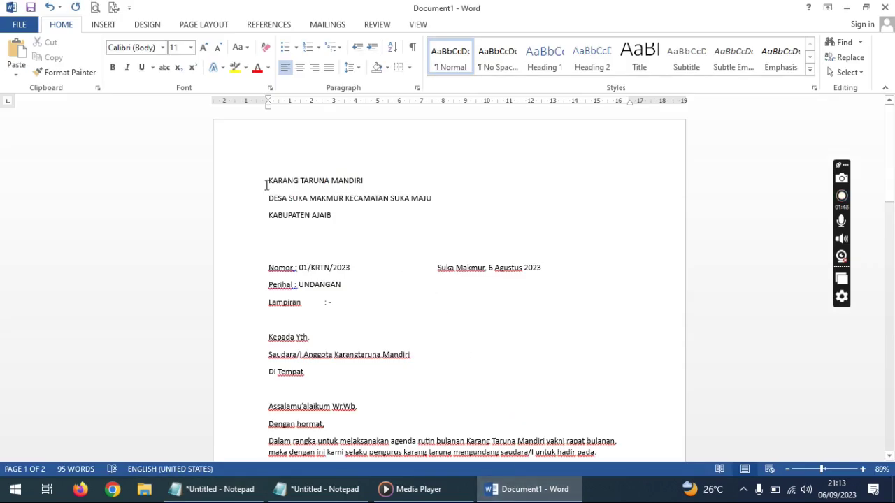
Make the letterhead lines KARANG TARUNA MANDIRI through KABUPATEN AJAIB bold, centred, 14 pt
left_click_drag(266, 183, 335, 216)
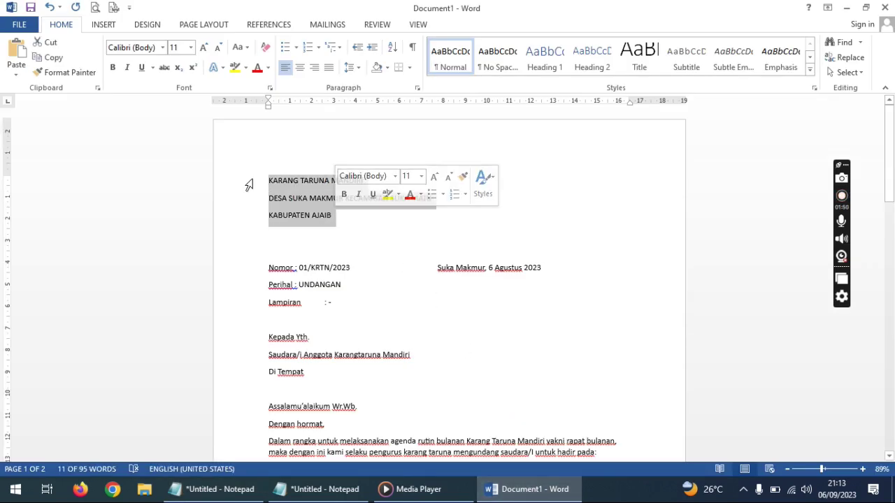
left_click(114, 67)
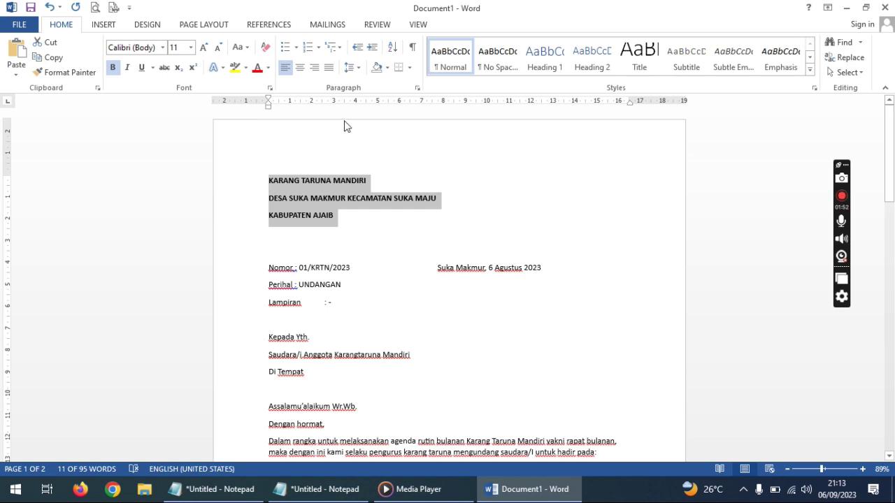
left_click(300, 68)
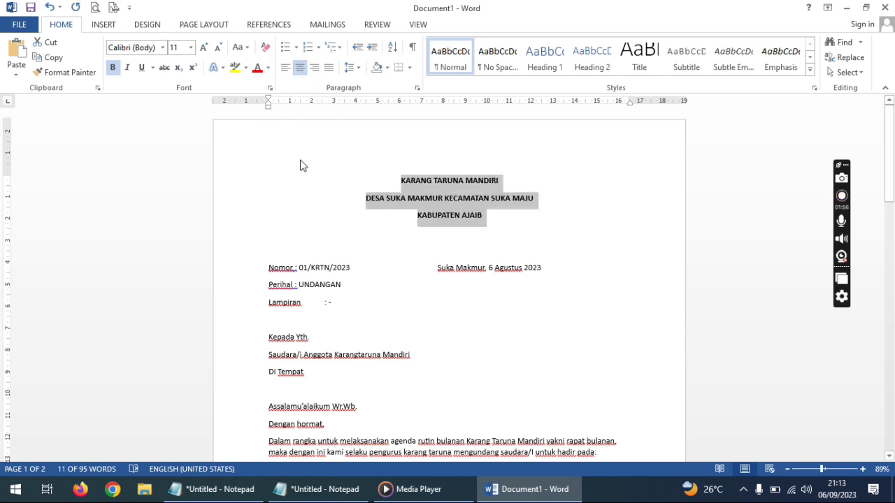
left_click(190, 47)
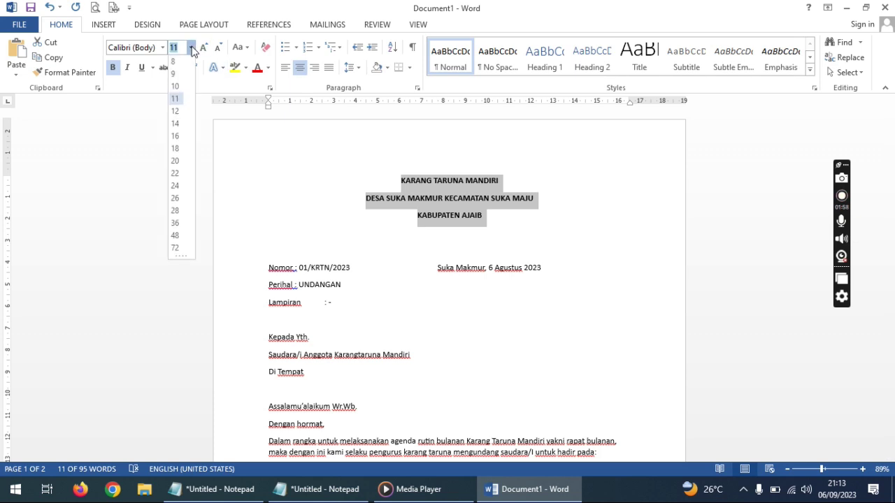
left_click(176, 125)
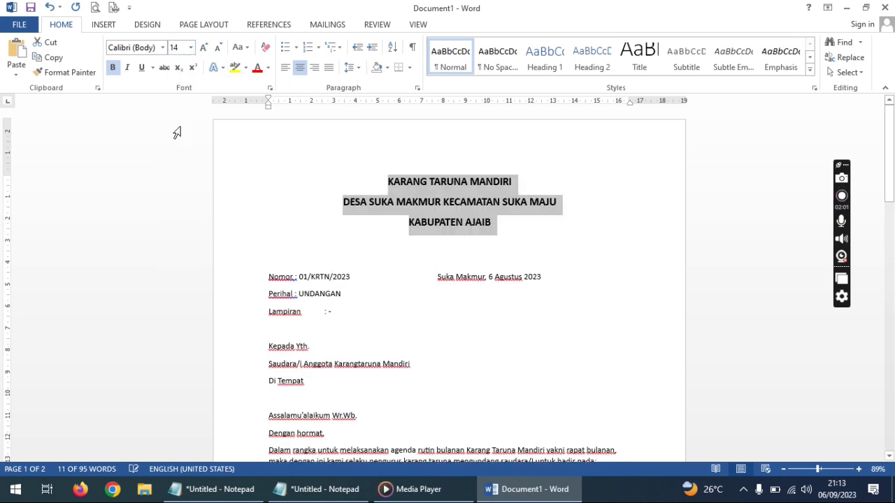
left_click(403, 225)
mouse_move(388, 180)
left_mouse_down()
mouse_move(507, 495)
mouse_move(444, 200)
mouse_move(445, 210)
left_mouse_up()
Apply Times New Roman to the whole letter
scroll(422, 202, "up", 5)
scroll(410, 202, "up", 10)
scroll(411, 186, "up", 5)
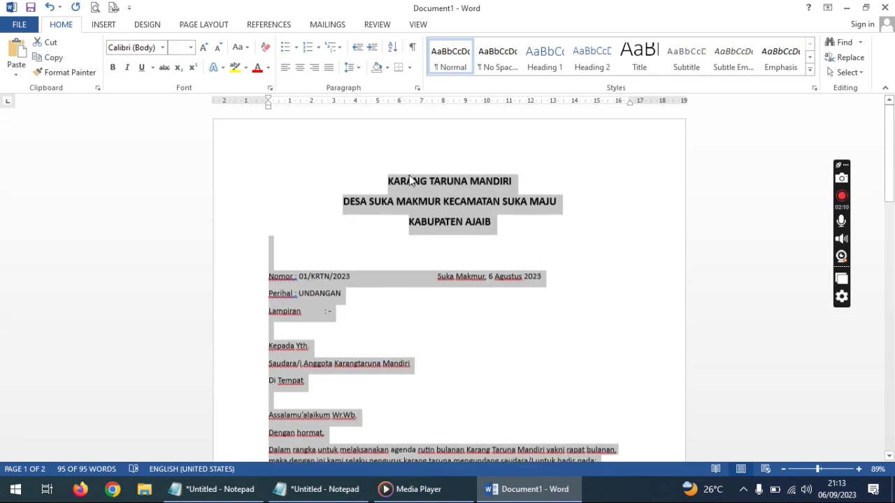
left_click(162, 47)
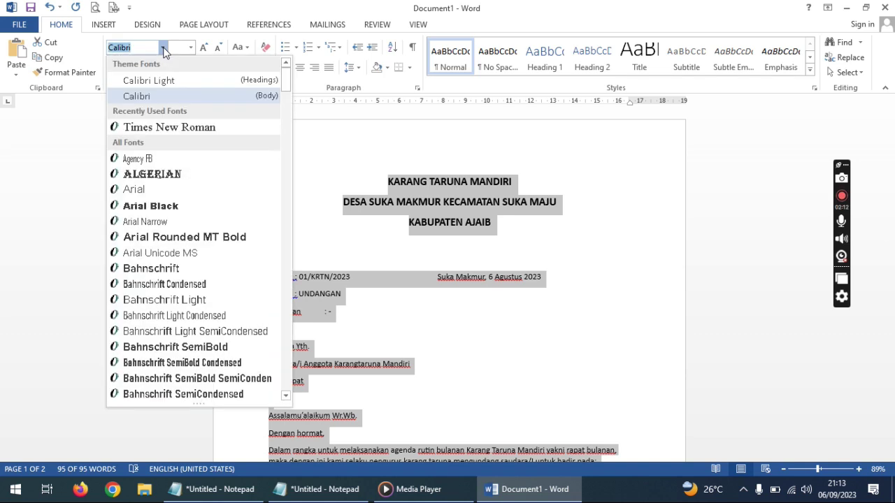
left_click(168, 128)
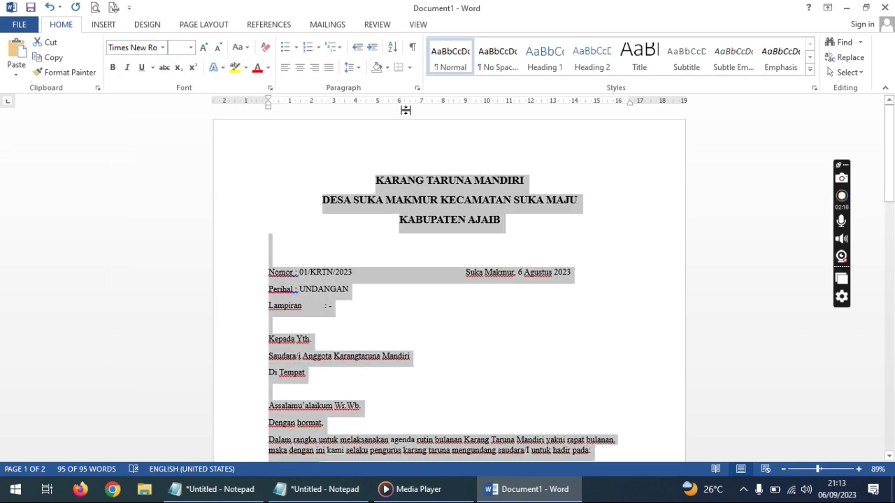
Set paragraph spacing after to 0 pt and line spacing to 1.5 lines
left_click(417, 89)
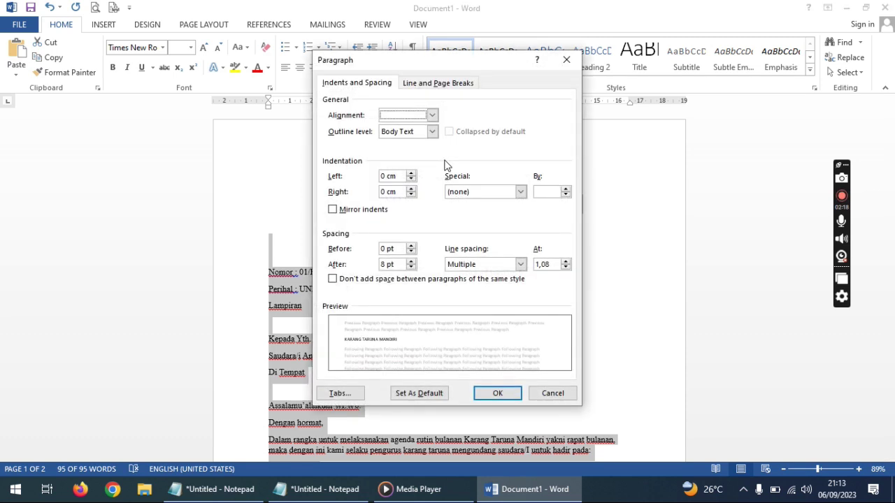
left_click(410, 267)
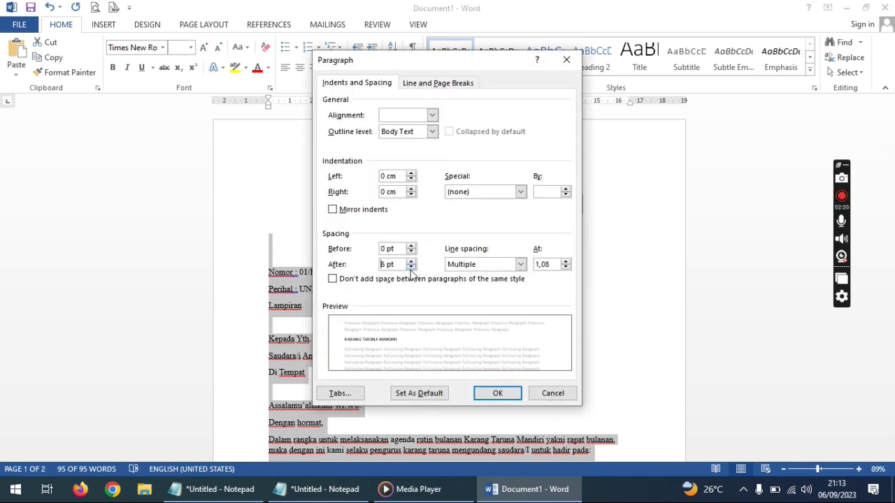
left_click(411, 268)
left_click(520, 266)
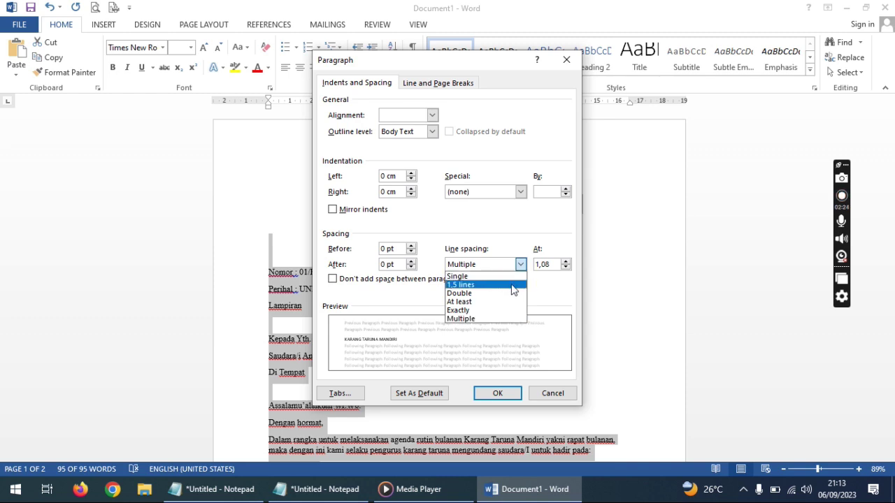
left_click(512, 287)
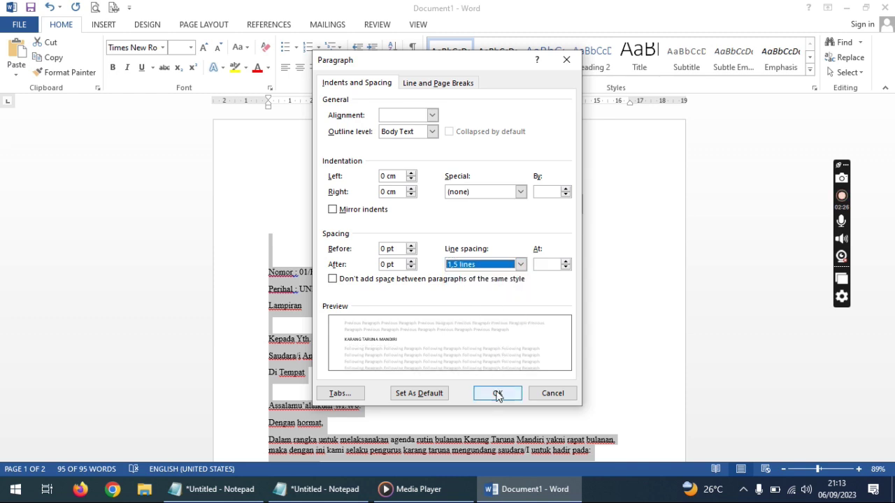
left_click(497, 394)
scroll(493, 369, "down", 2)
scroll(493, 369, "down", 3)
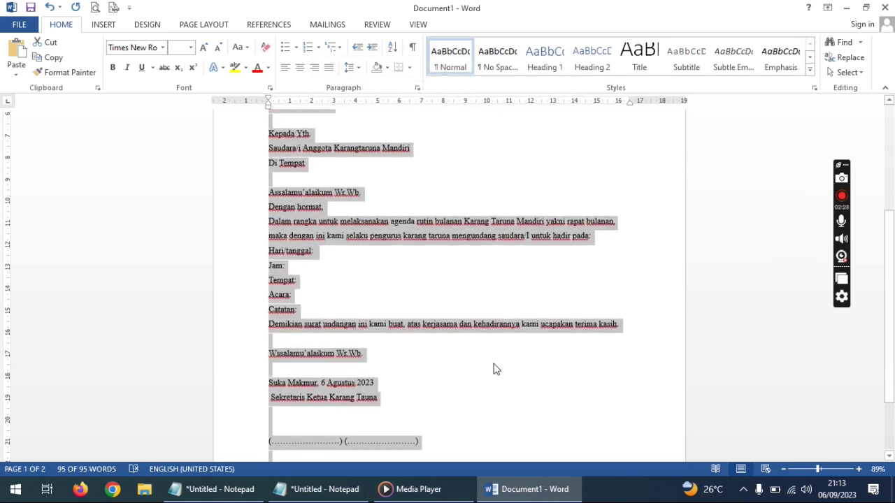
scroll(494, 369, "down", 2)
scroll(494, 367, "up", 2)
scroll(492, 357, "up", 5)
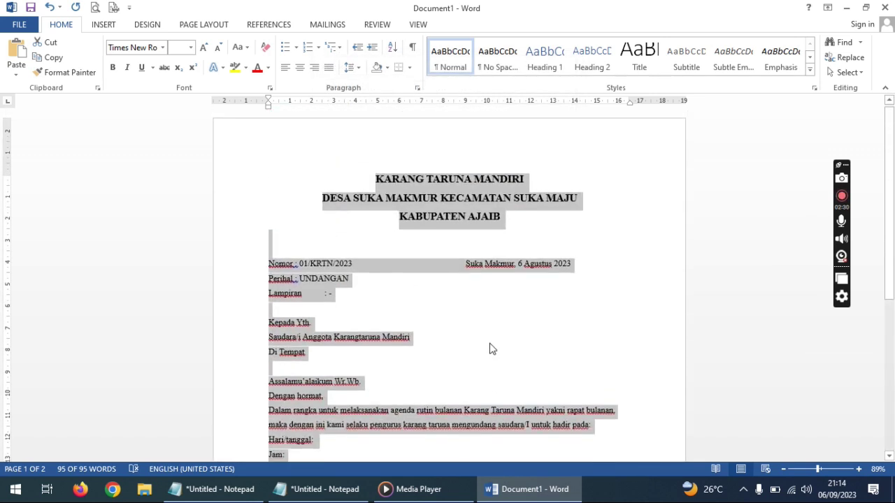
Align the colons after Nomor, Perihal and Lampiran with tabs
left_click(477, 283)
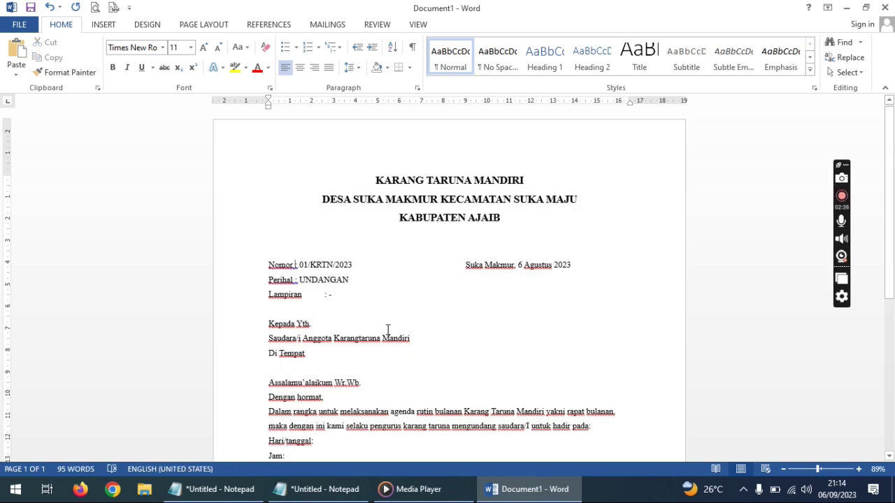
key("BackSpace")
key("Tab")
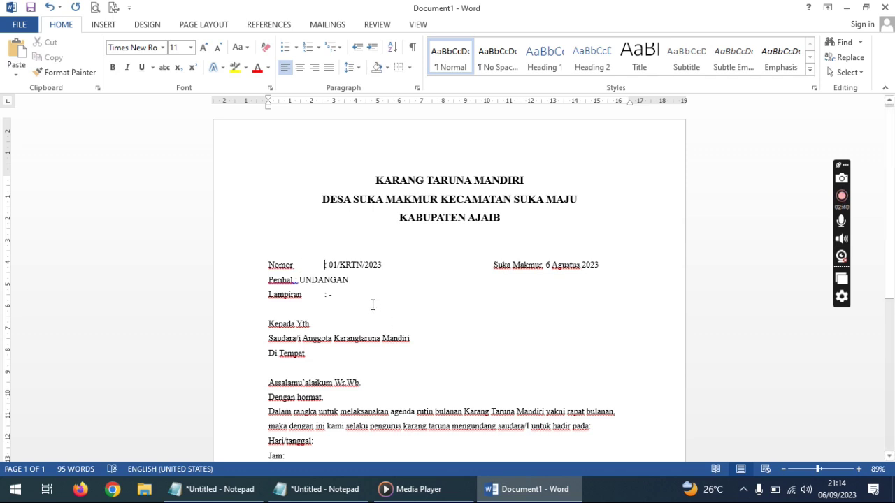
key("Tab")
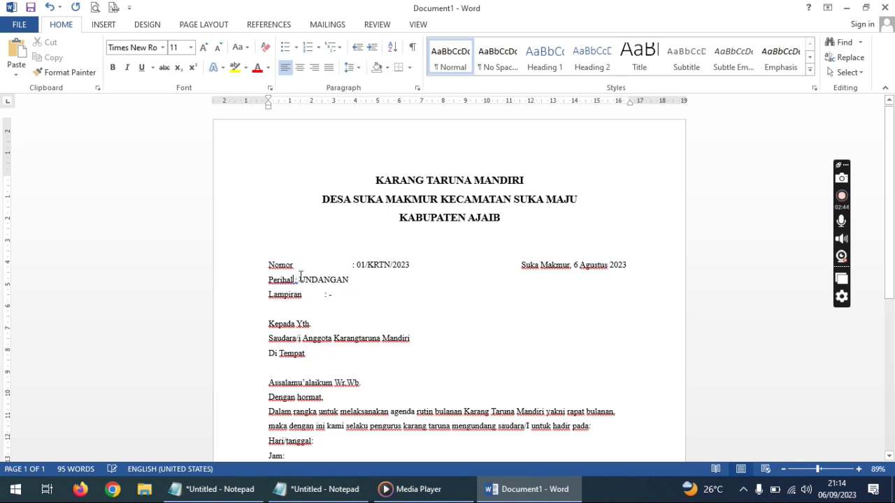
key("Tab")
key("Tab")
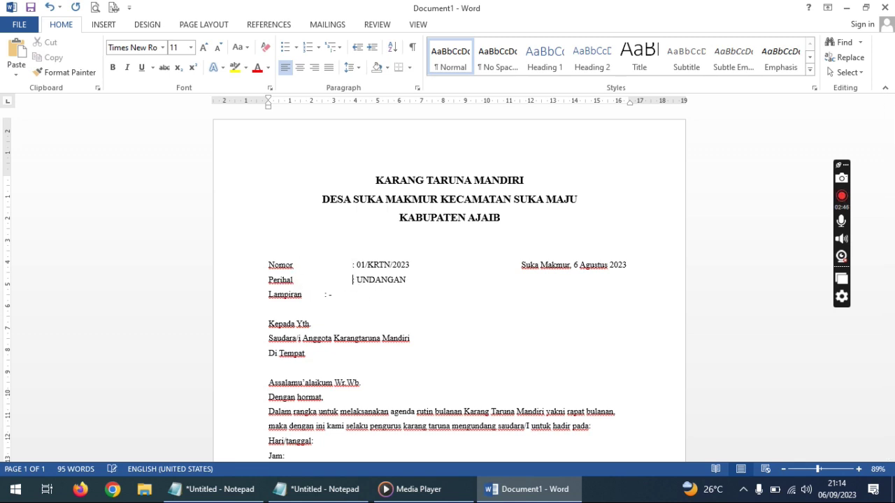
key("Tab")
key("Tab")
scroll(331, 312, "down", 2)
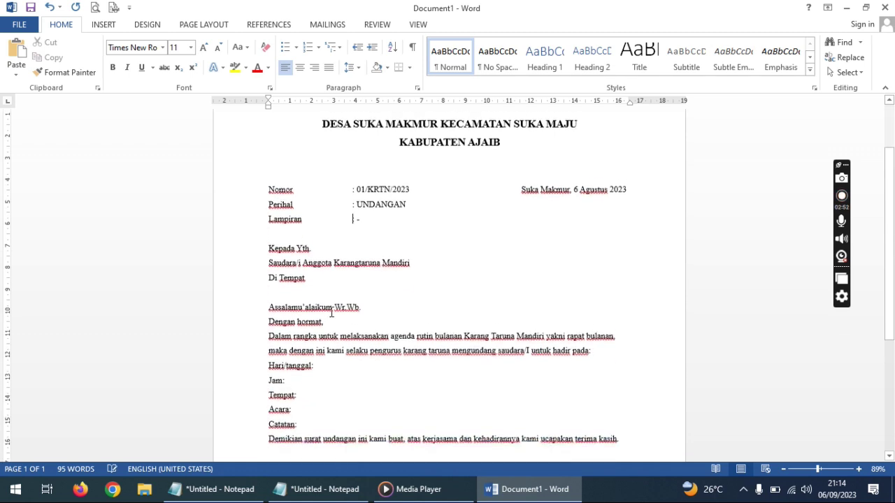
scroll(329, 312, "down", 1)
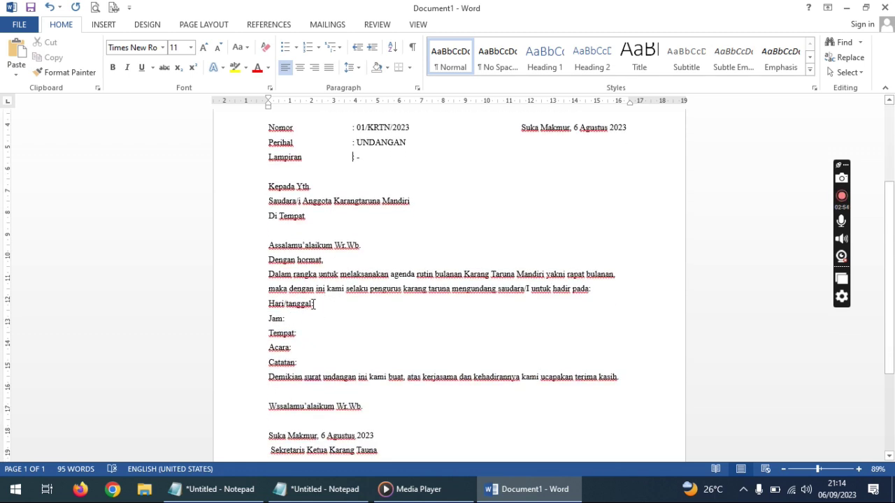
Align the Hari/tanggal, Jam, Tempat, Acara and Catatan colons and delete the 'pakai tombol Tab' note
key("Tab")
key("Tab")
type(": p")
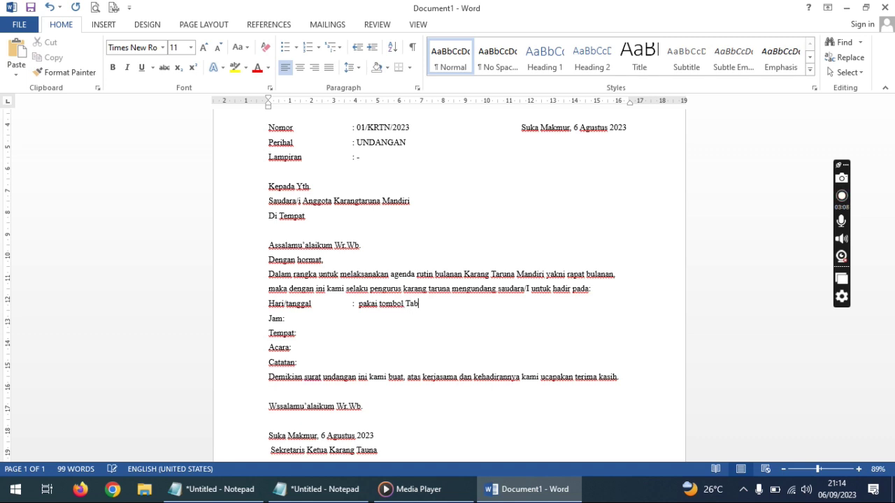
left_click_drag(422, 305, 363, 309)
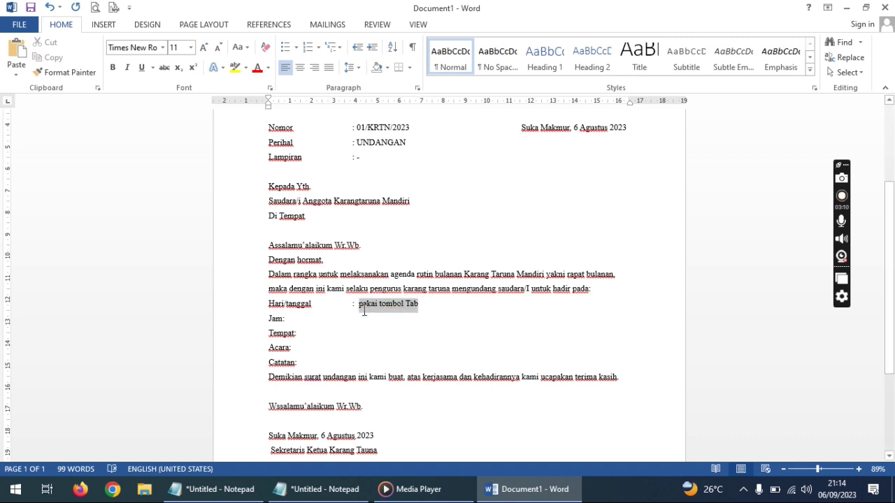
left_click(284, 320)
key("Tab")
type(":")
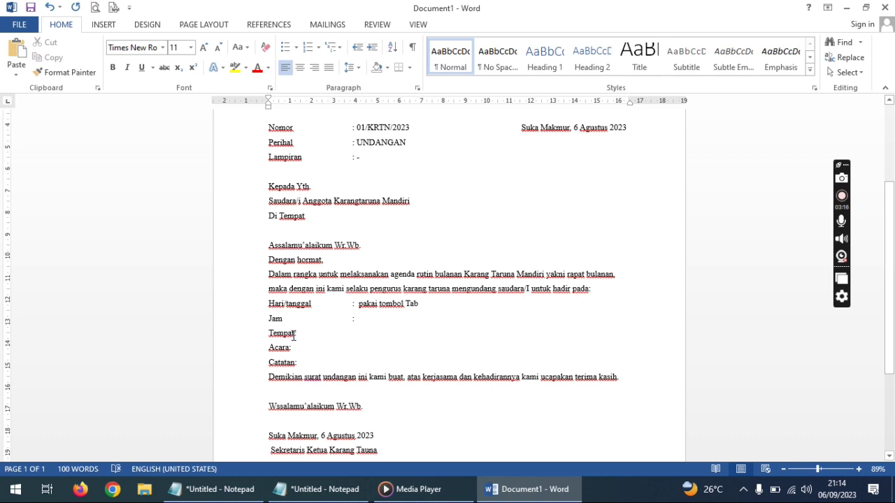
key("Tab")
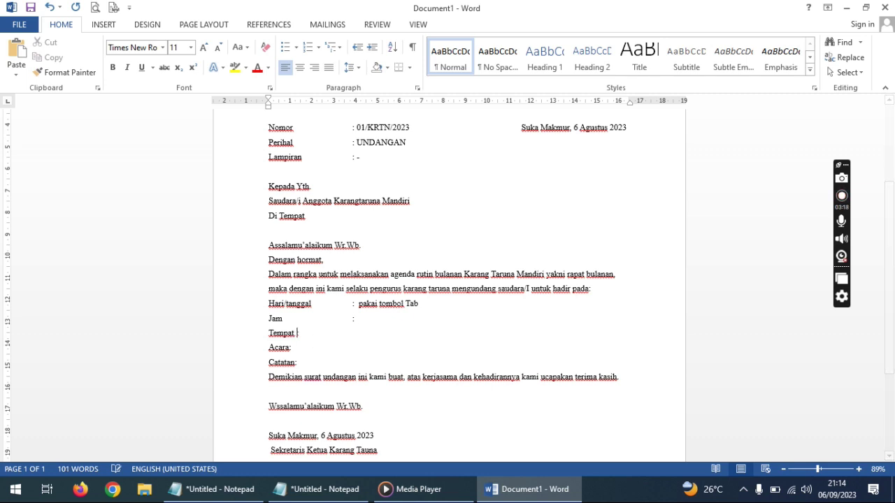
key("Tab")
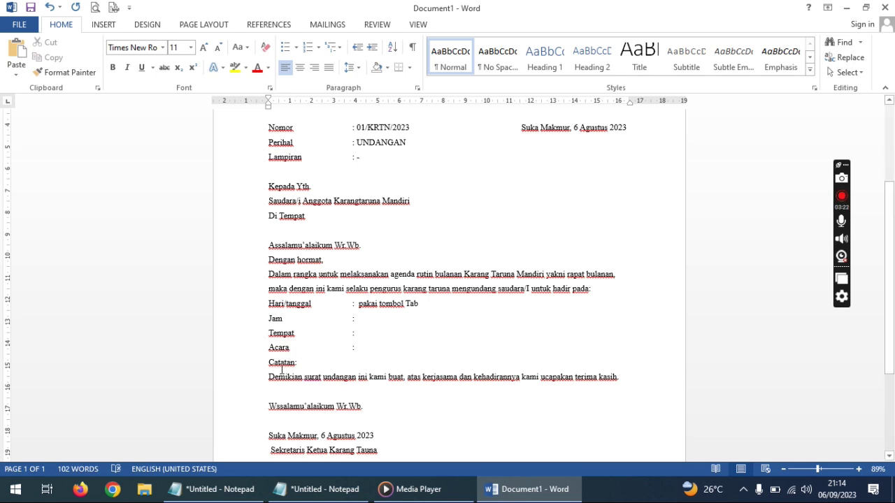
key("Tab")
type(":")
key("Tab")
key("BackSpace")
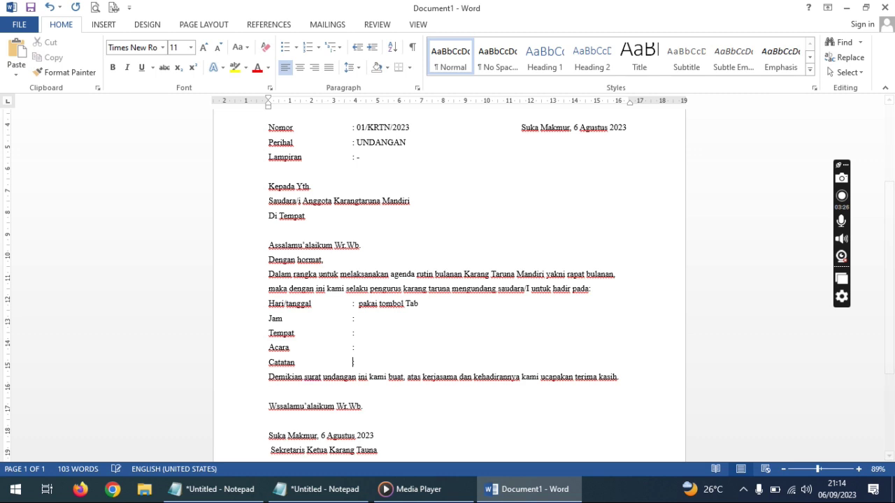
left_click_drag(419, 303, 359, 303)
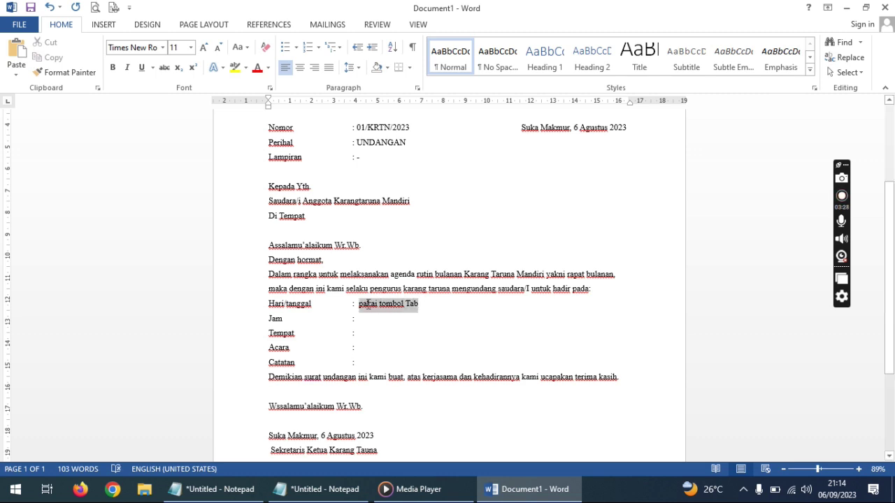
key("BackSpace")
Right-align the Suka Makmur date line
scroll(366, 303, "down", 2)
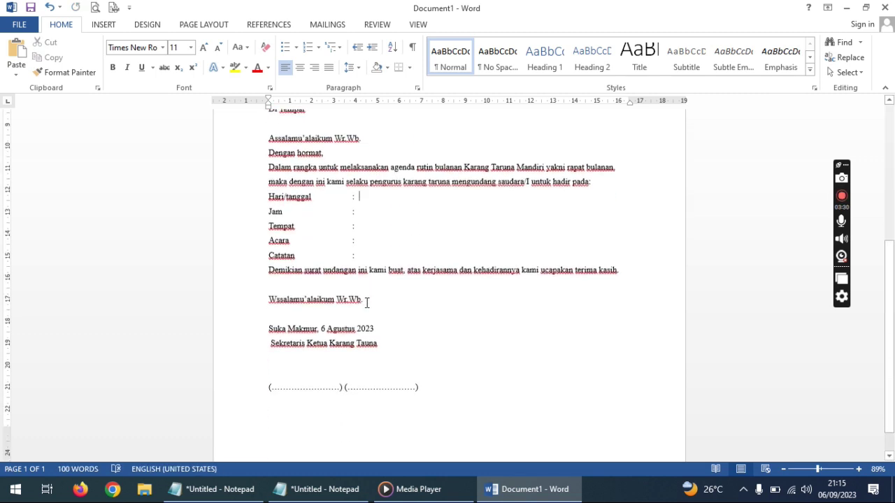
scroll(366, 304, "down", 1)
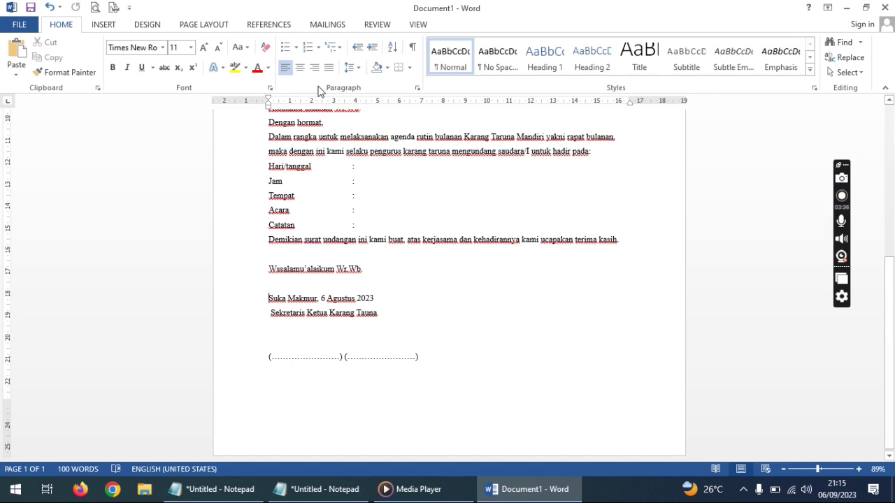
left_click(315, 70)
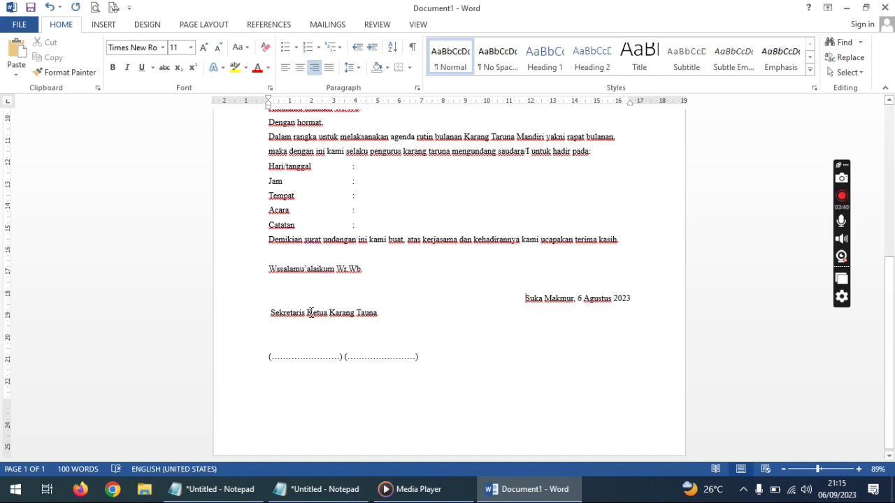
Tab 'Ketua Karang Tauna' and the second signature blank to the right, under the date
left_click(308, 313)
key("Tab")
key("Tab")
key("Tab")
key("Tab")
key("Tab")
key("Tab")
key("Tab")
key("Tab")
key("Tab")
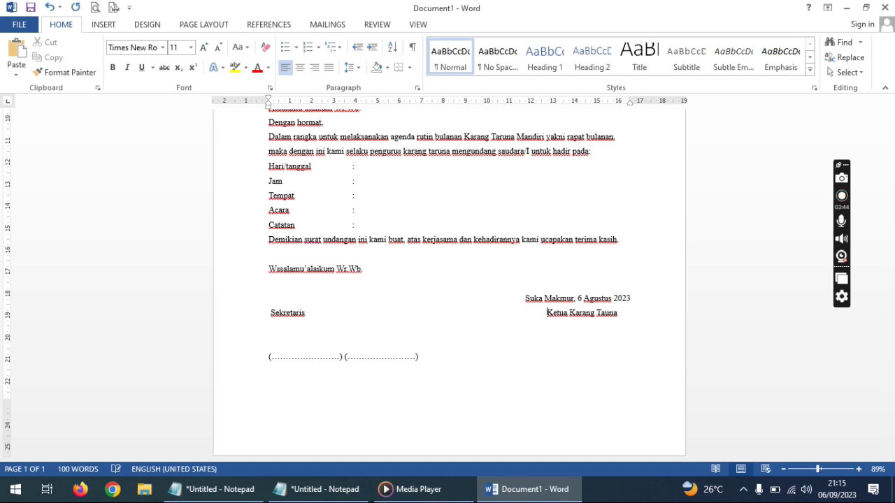
key("BackSpace")
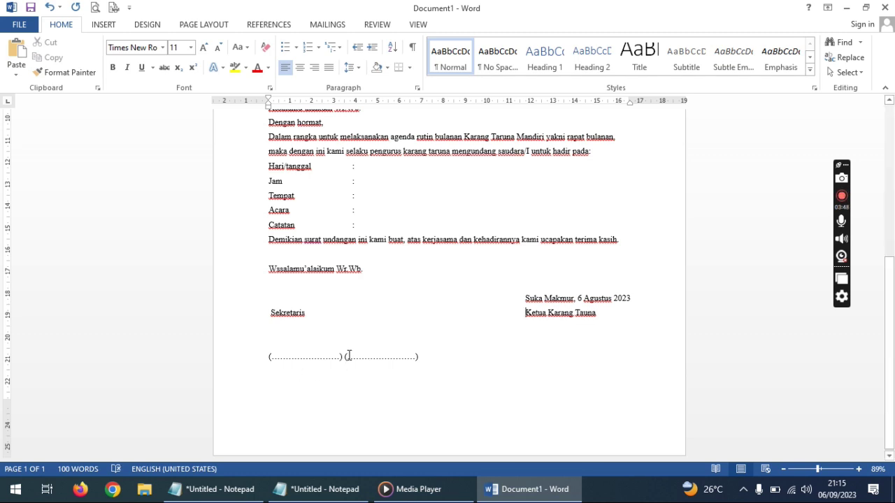
left_click(343, 357)
key("Tab")
key("Tab")
key("Tab")
key("Tab")
key("Tab")
key("Tab")
key("Tab")
scroll(342, 357, "up", 2)
scroll(342, 357, "up", 2)
scroll(342, 353, "up", 3)
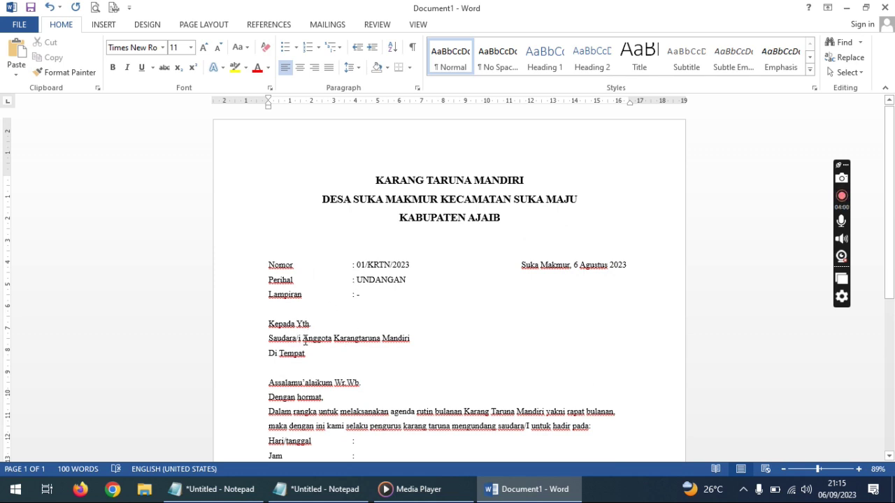
Make the opening greeting Assalamu'alaikum Wr.Wb. bold
triple_click(382, 383)
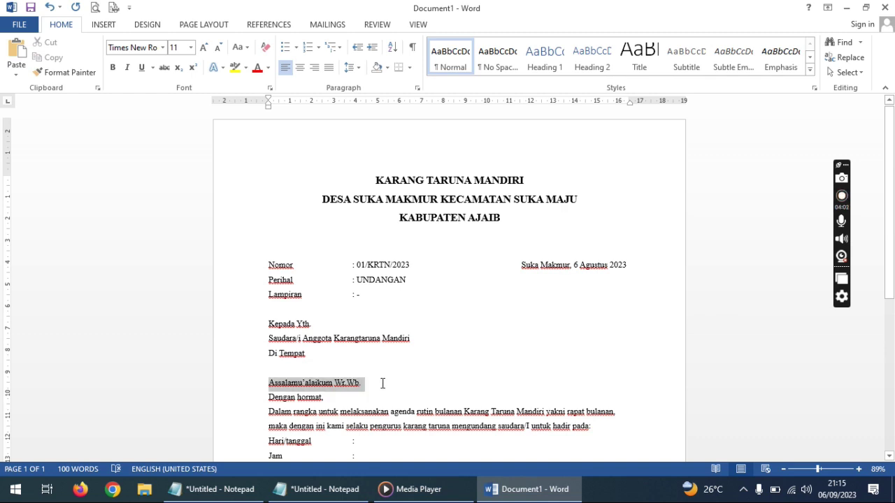
left_click(112, 67)
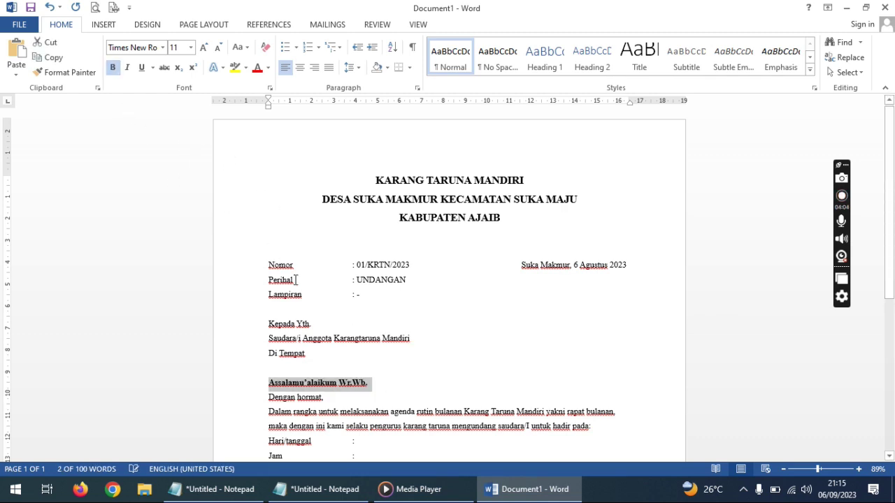
scroll(296, 294, "down", 2)
left_click(264, 318)
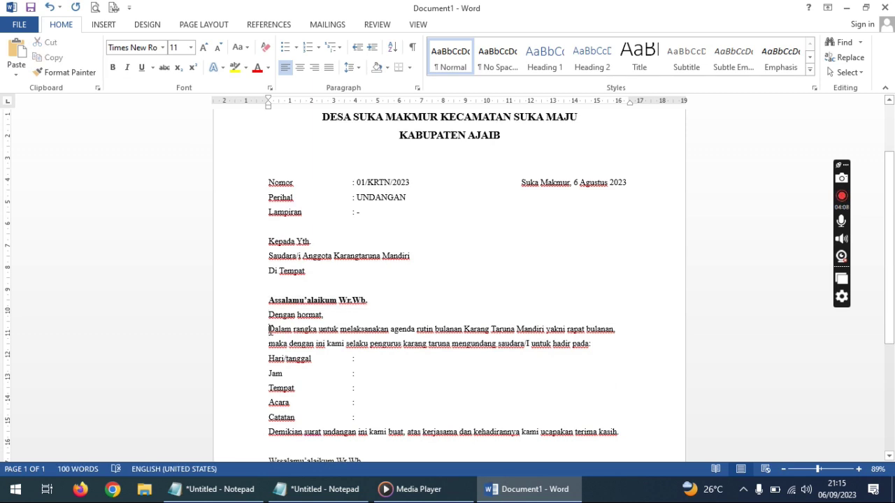
Indent the Dalam rangka and Demikian surat paragraphs and the Hari/tanggal–Catatan block
key("Tab")
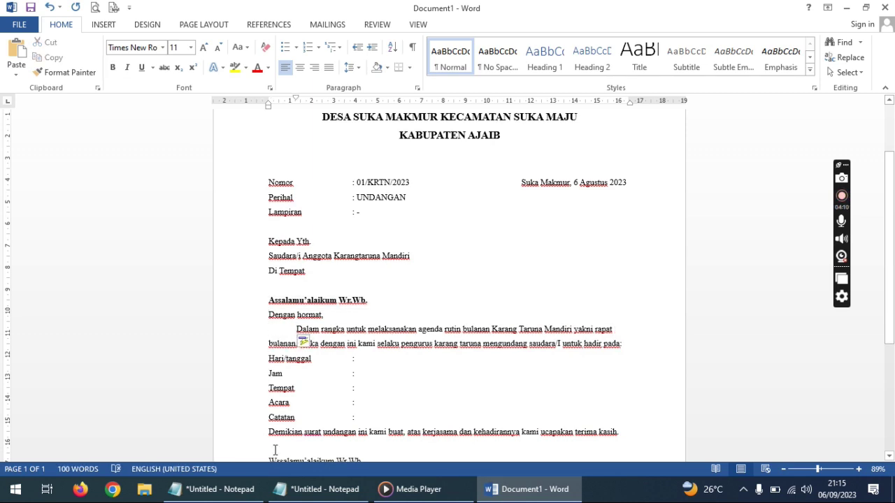
key("Tab")
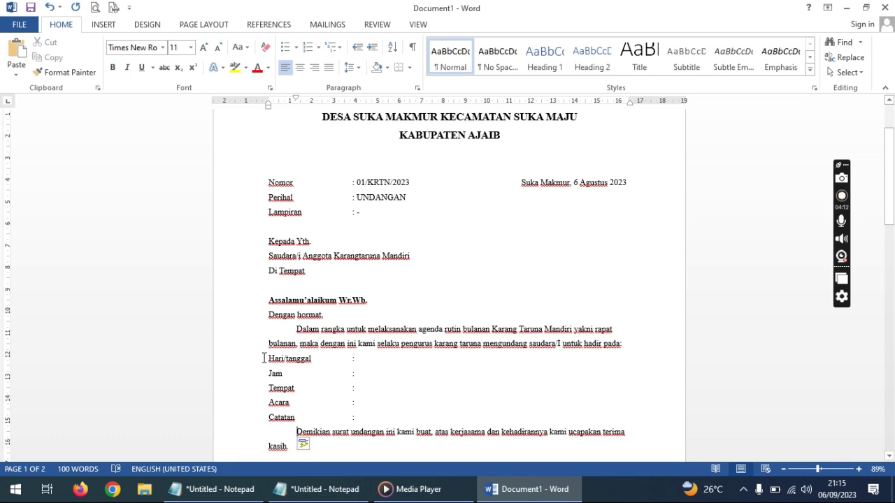
left_click_drag(267, 359, 380, 422)
key("Tab")
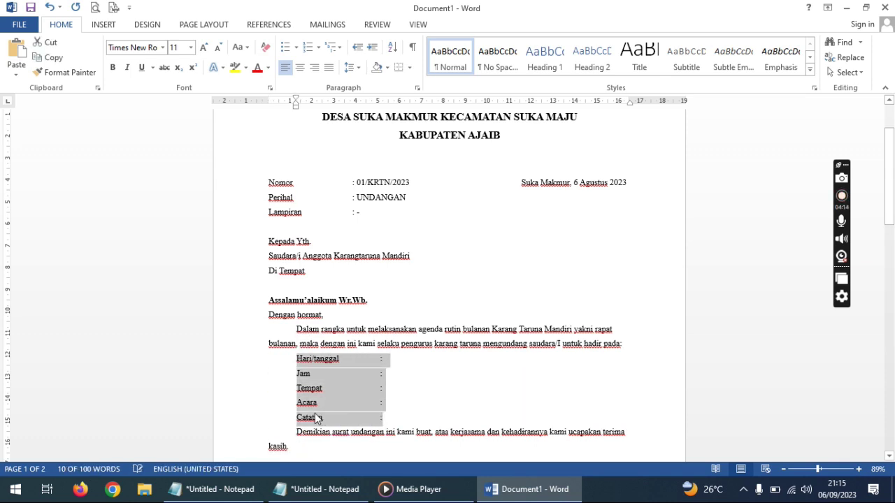
key("Tab")
Fix 'Wssalamu'alaikum' to Wassalamu'alaikum Wr.Wb. and bold the closing greeting
scroll(335, 405, "down", 2)
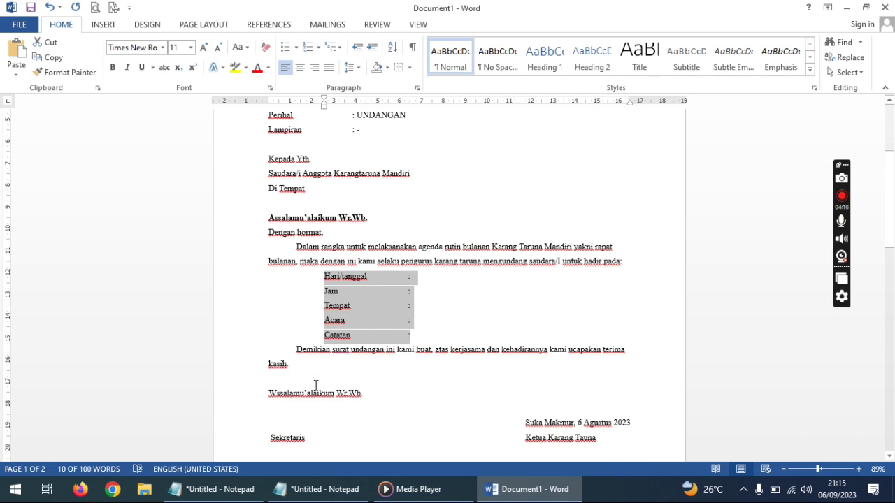
left_click(278, 392)
type("a")
left_click(247, 394)
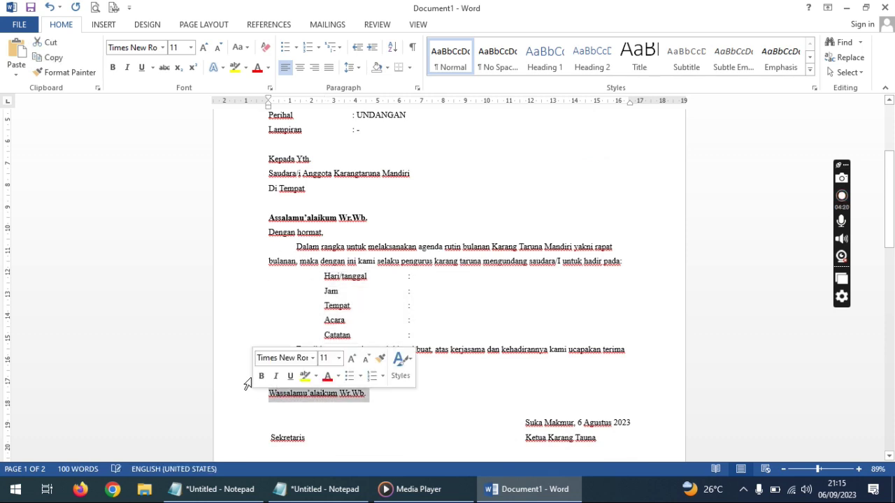
left_click(114, 67)
scroll(489, 349, "down", 3)
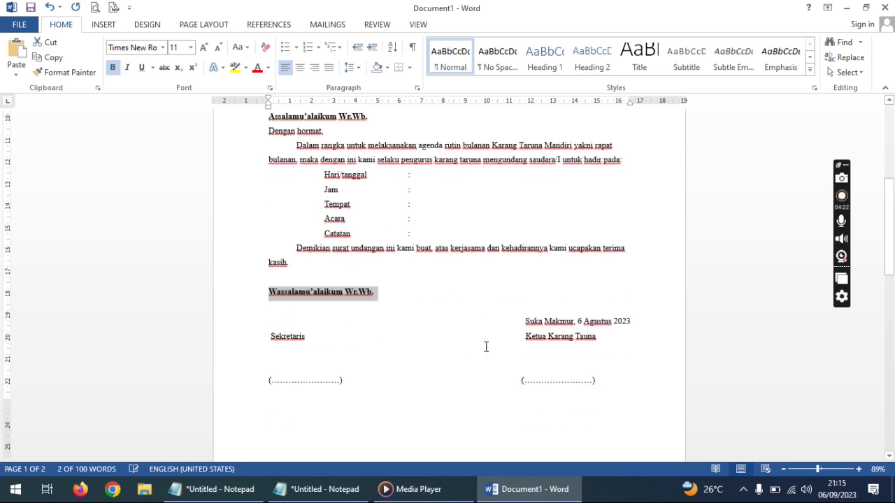
mouse_move(610, 376)
left_mouse_down()
mouse_move(291, 177)
mouse_move(268, 126)
left_mouse_up()
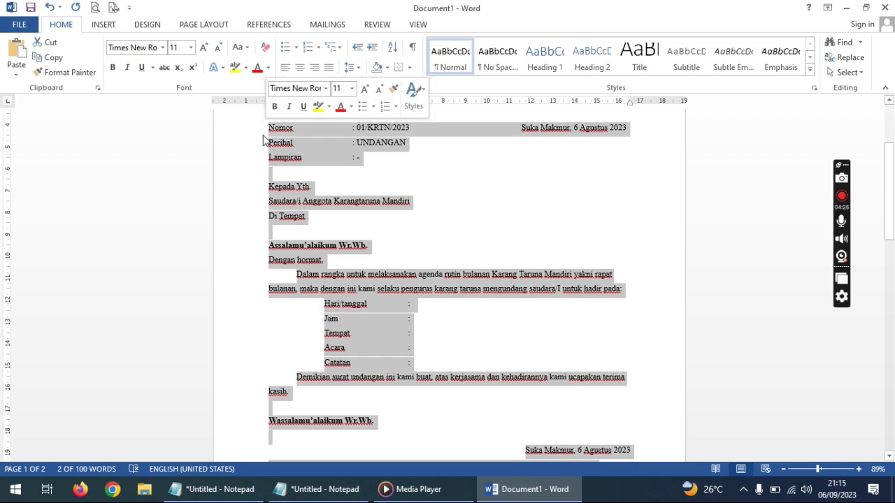
Set the letter text to 12 pt and pull the date onto the Nomor line
left_click(191, 48)
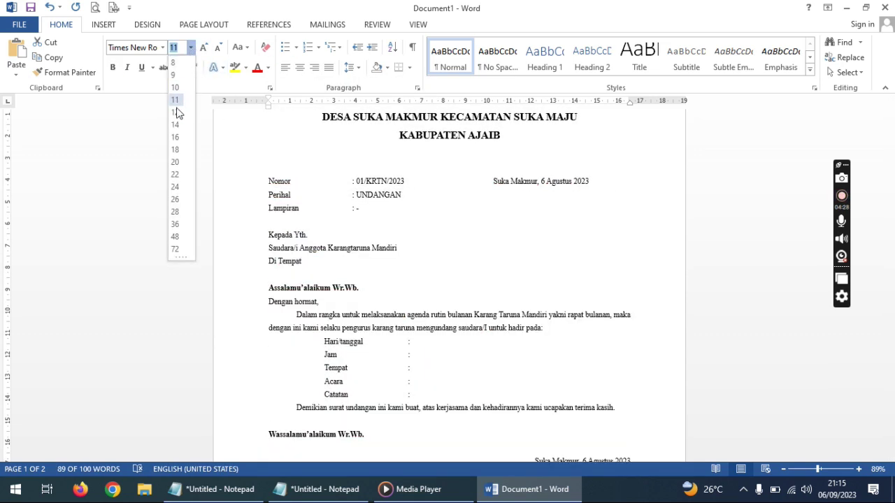
left_click(176, 112)
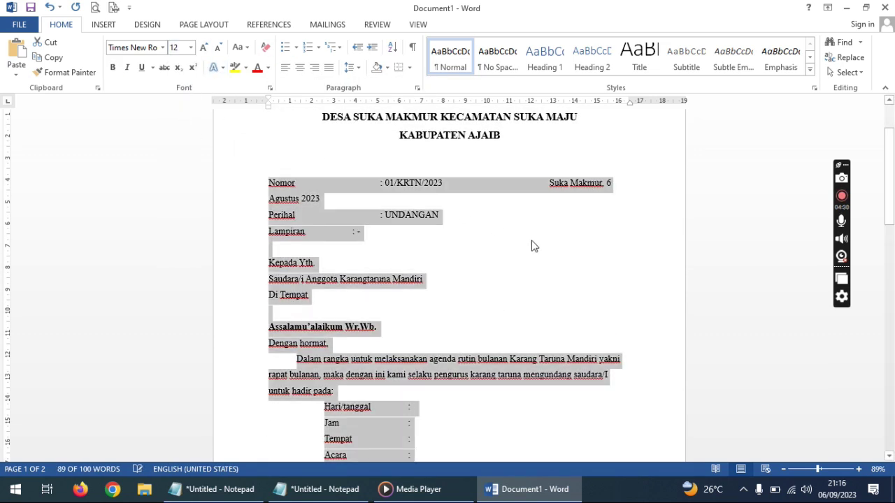
left_click(556, 214)
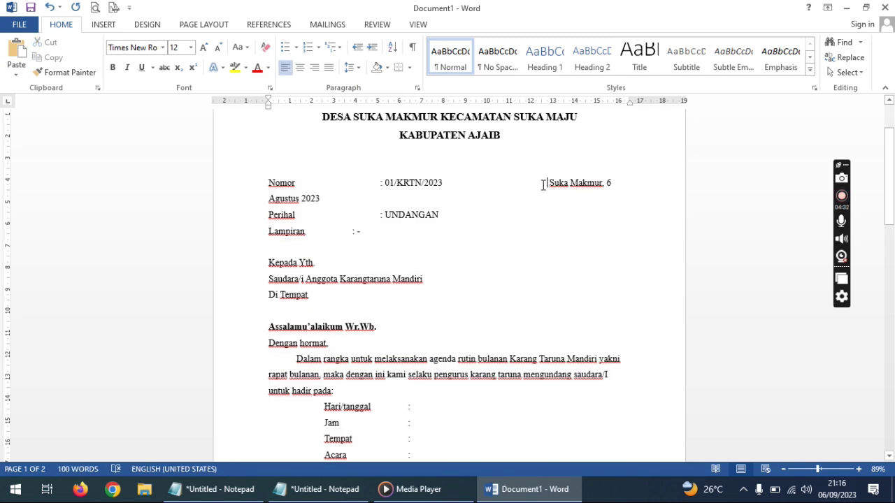
left_click(543, 185)
key("BackSpace")
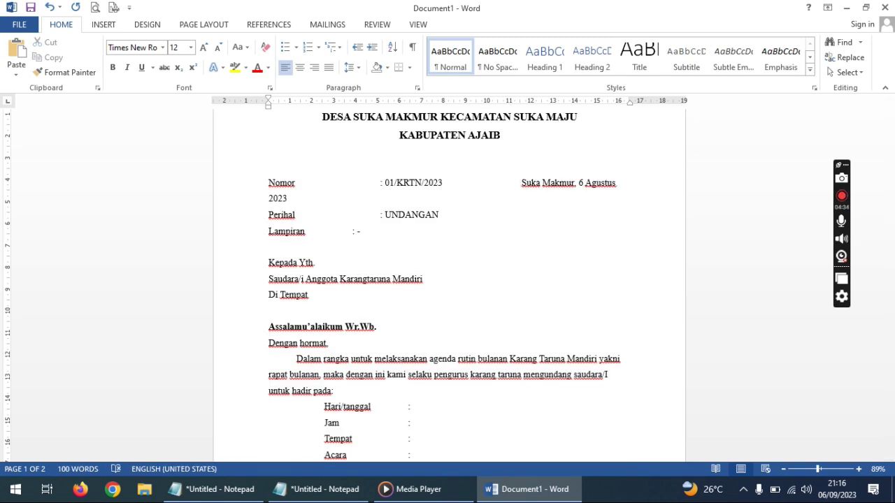
key("BackSpace")
Delete the empty line above the closing greeting
scroll(529, 242, "down", 1)
scroll(529, 242, "down", 3)
scroll(529, 242, "down", 2)
scroll(529, 246, "down", 2)
scroll(529, 249, "up", 2)
left_click(418, 201)
key("Delete")
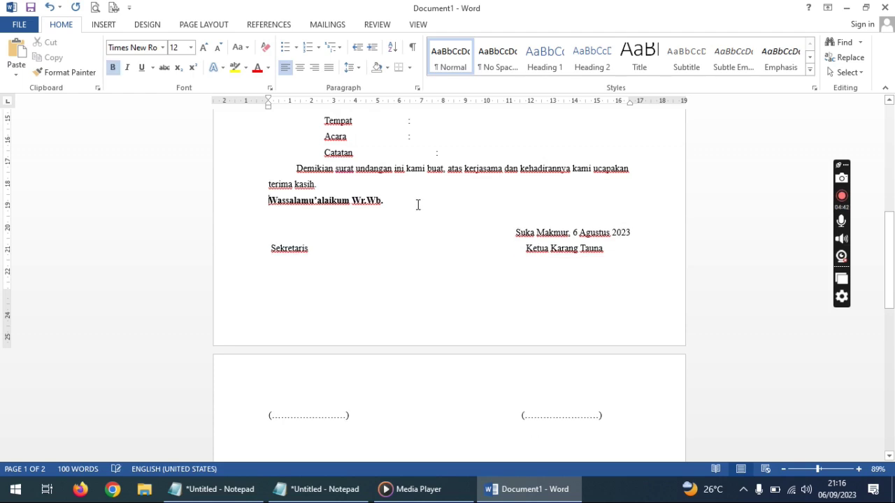
Align the Nomor and Perihal colons and remove the empty line below the letterhead
scroll(417, 204, "up", 2)
scroll(386, 299, "up", 3)
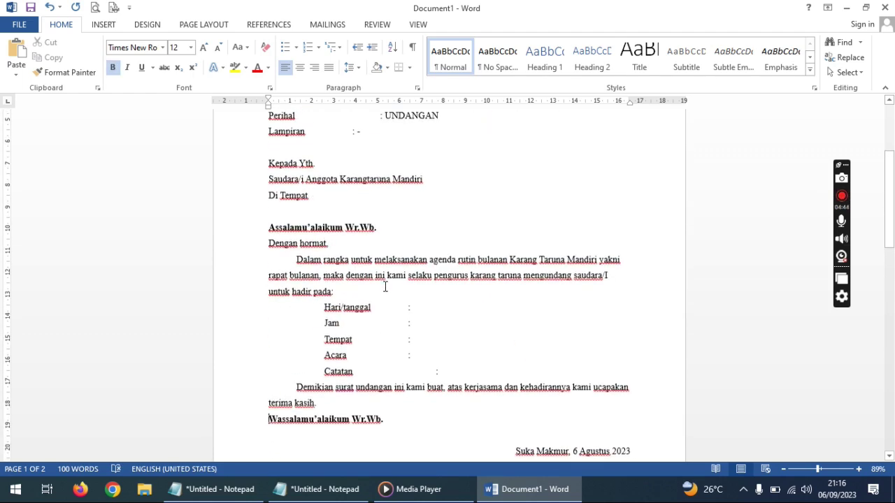
left_click(339, 210)
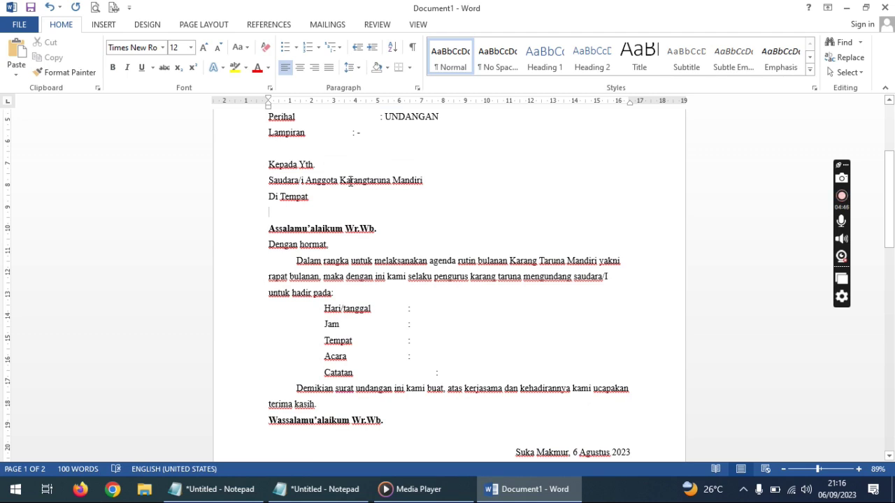
scroll(349, 183, "up", 3)
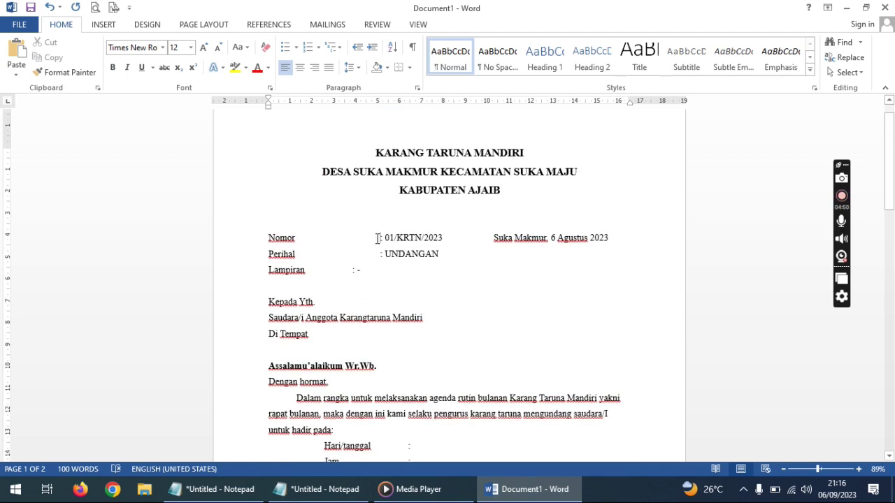
key("BackSpace")
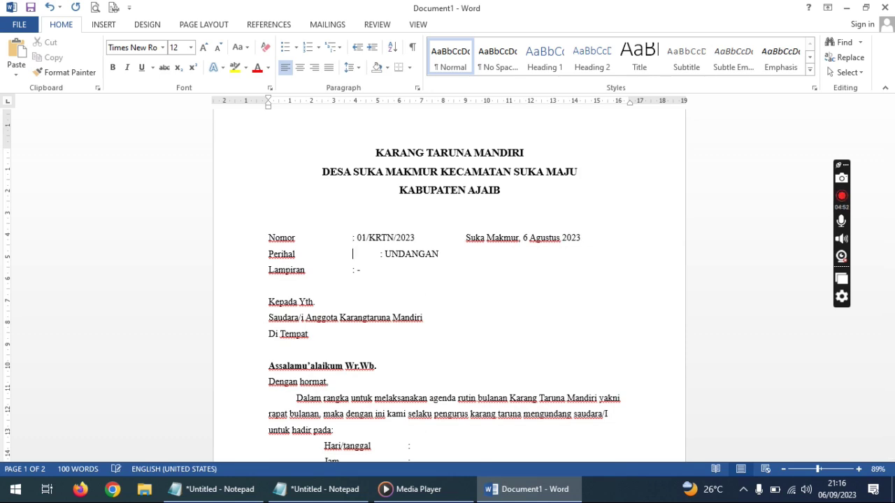
key("BackSpace")
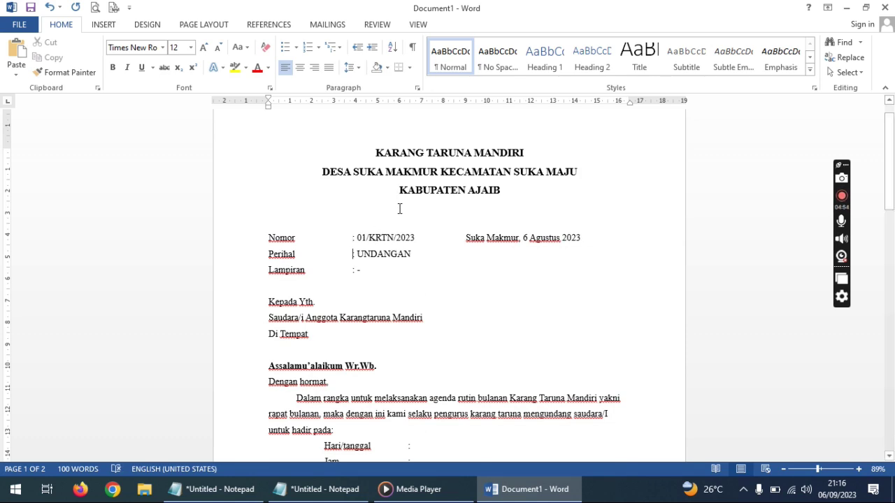
key("BackSpace")
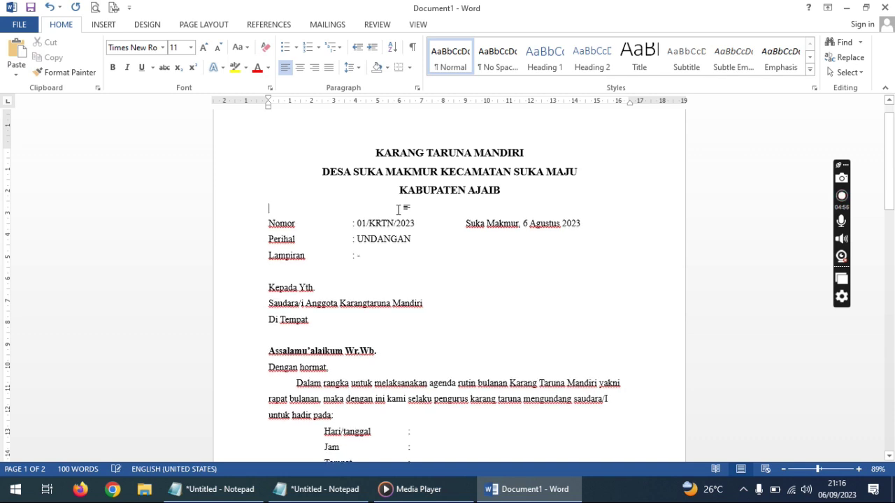
Delete the empty second page so the letter fits on one page
scroll(400, 211, "down", 5)
scroll(405, 212, "down", 5)
left_click(414, 271)
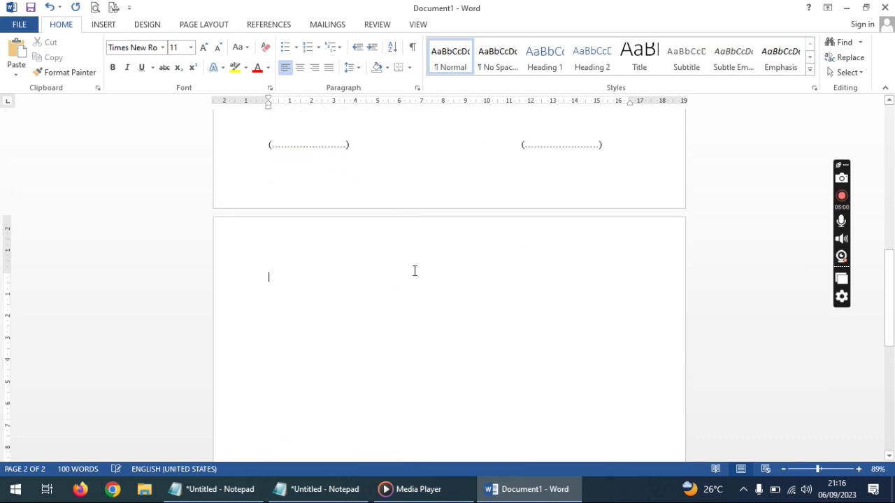
key("BackSpace")
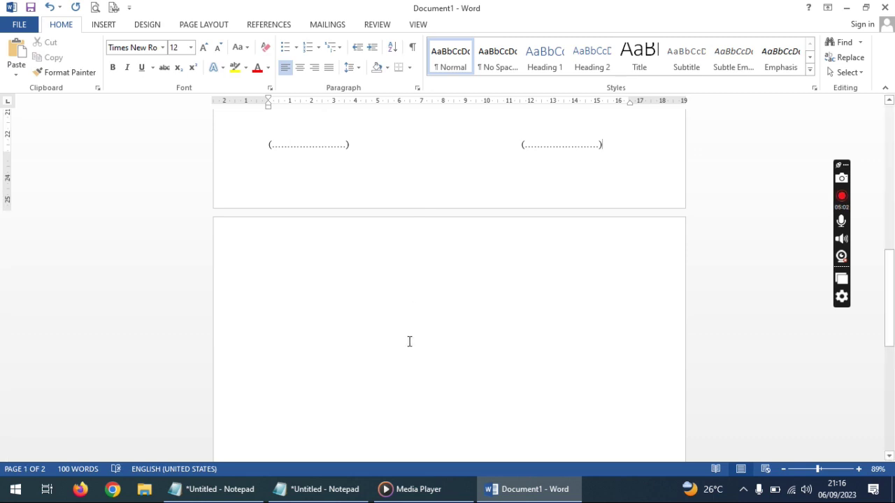
key("BackSpace")
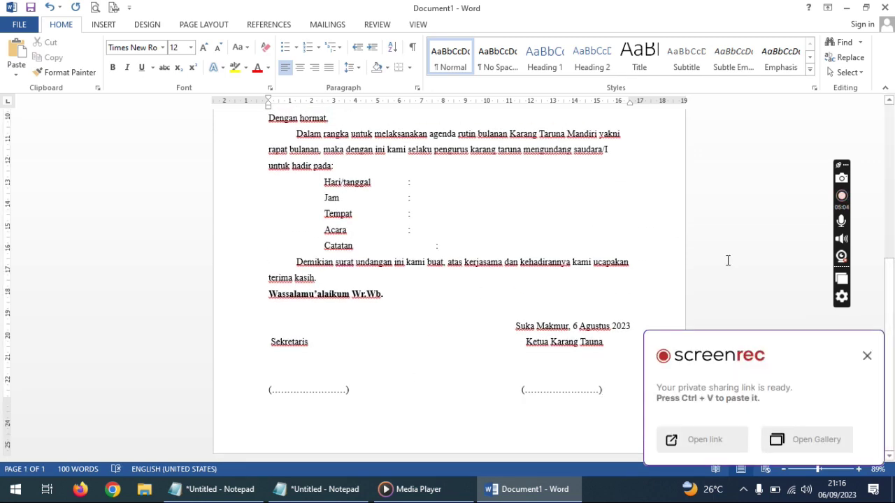
left_click(866, 357)
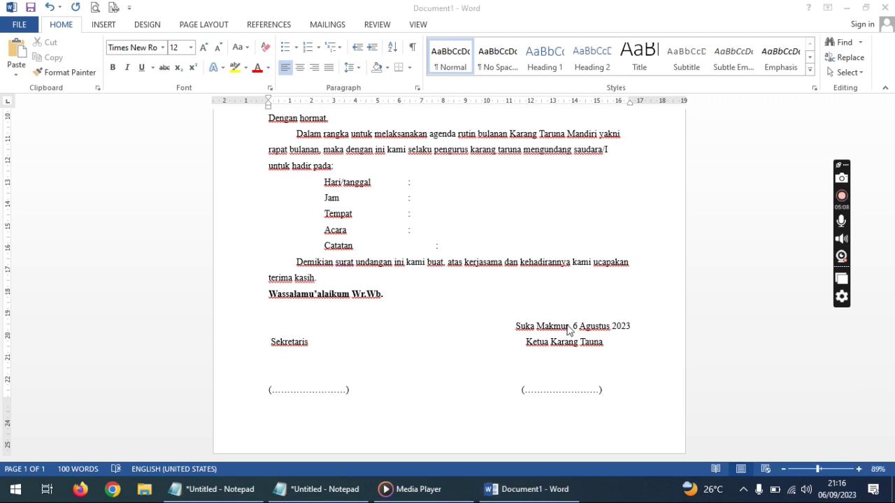
scroll(568, 329, "up", 4)
scroll(569, 314, "up", 2)
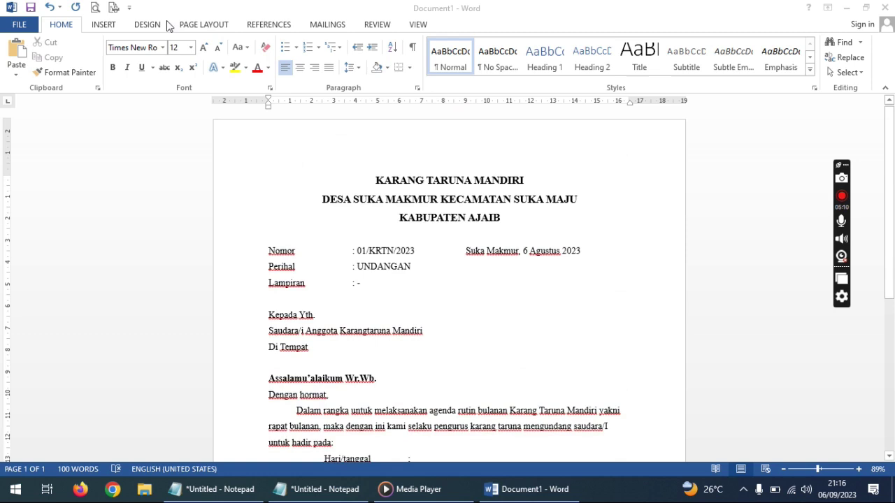
In Page Setup, set the Top, Bottom, Left and Right margins to 2 cm
left_click(202, 34)
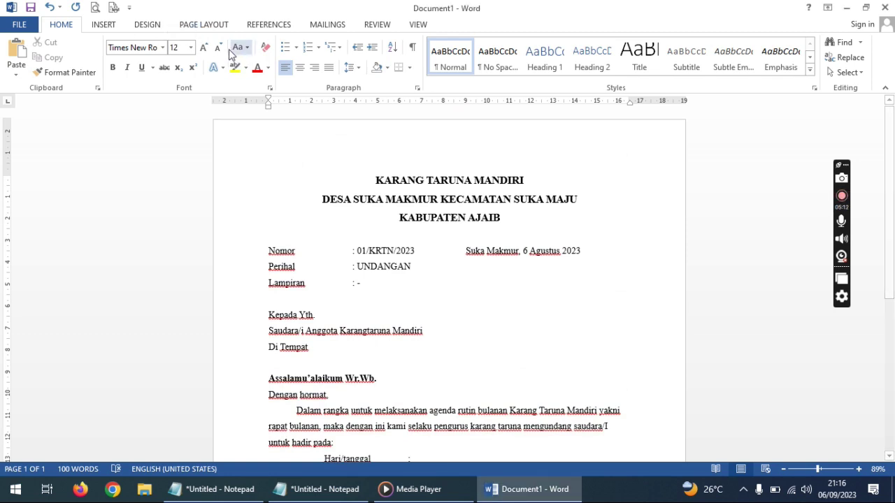
left_click(213, 25)
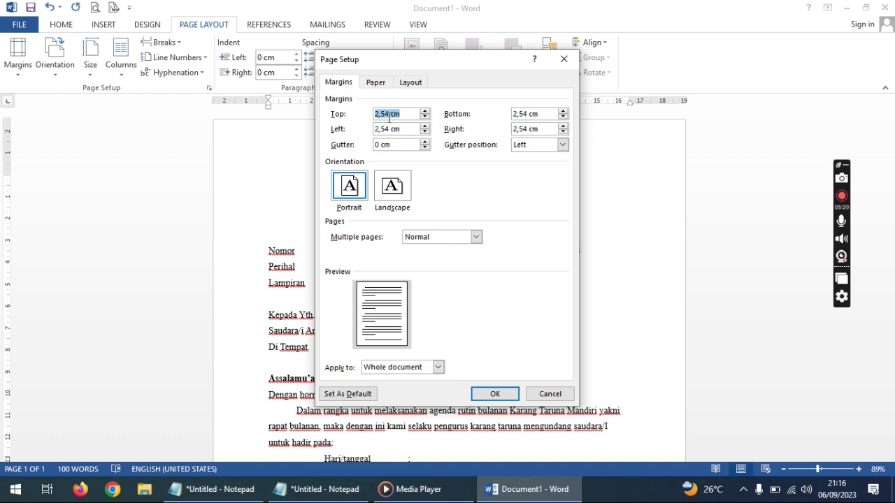
type("2")
key("Tab")
type("2")
key("Tab")
type("2")
key("Tab")
type("2")
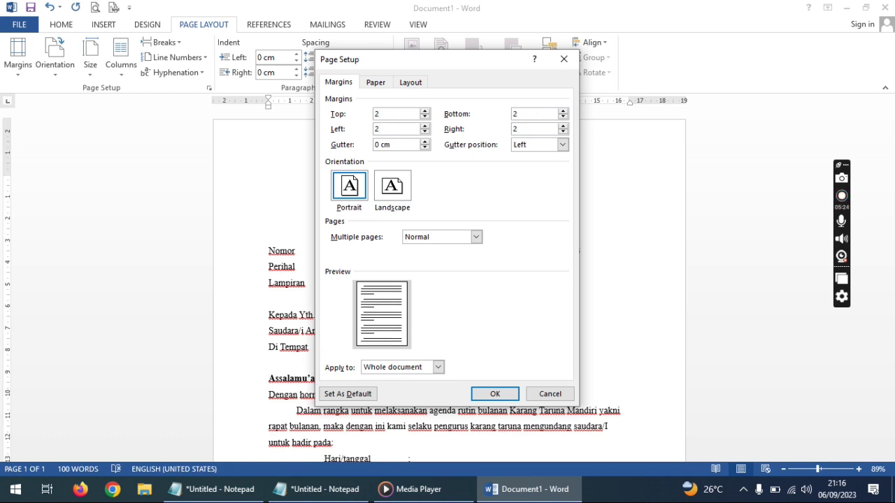
Choose A4 as the paper size and apply the page settings
left_click(391, 84)
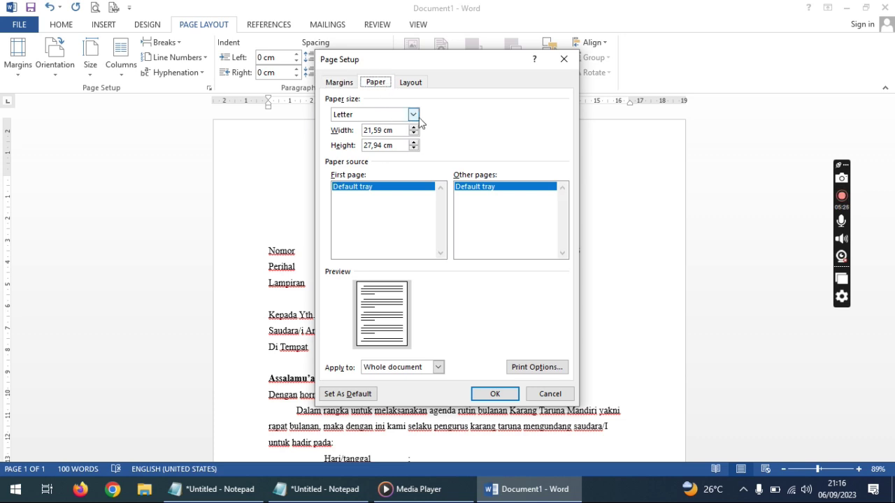
left_click(413, 115)
left_click(468, 118)
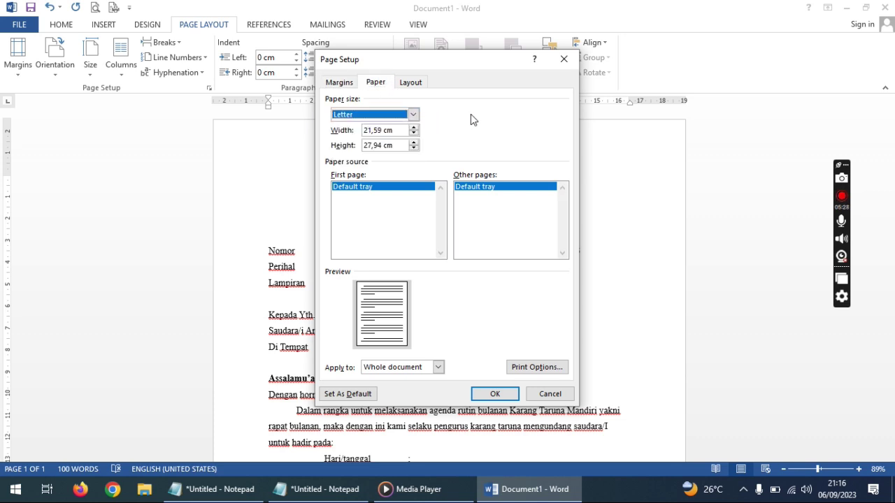
left_click(413, 115)
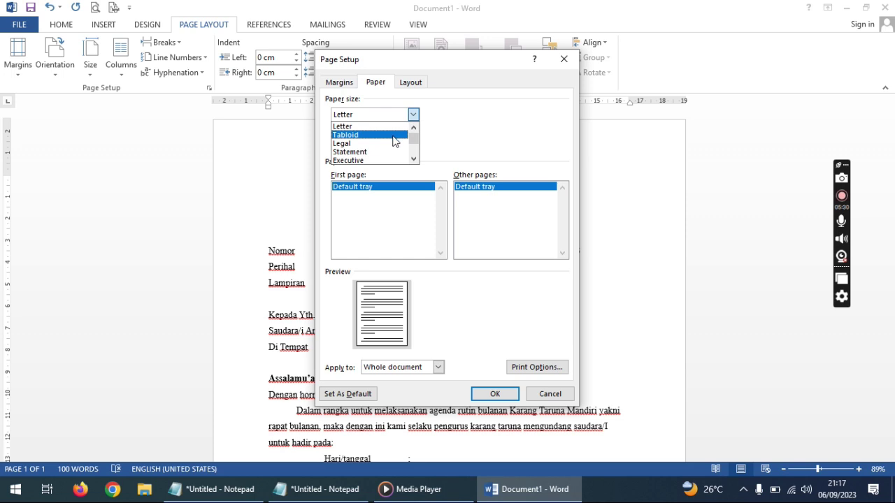
scroll(387, 145, "down", 2)
scroll(385, 151, "down", 1)
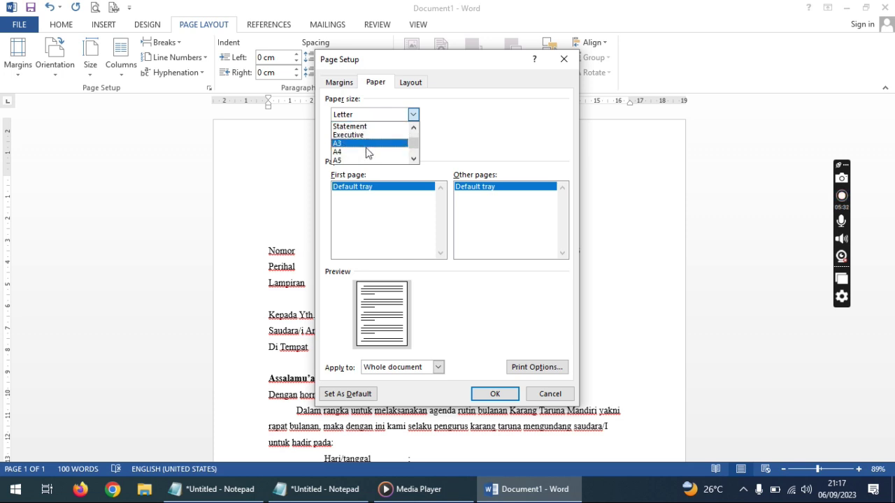
left_click(367, 152)
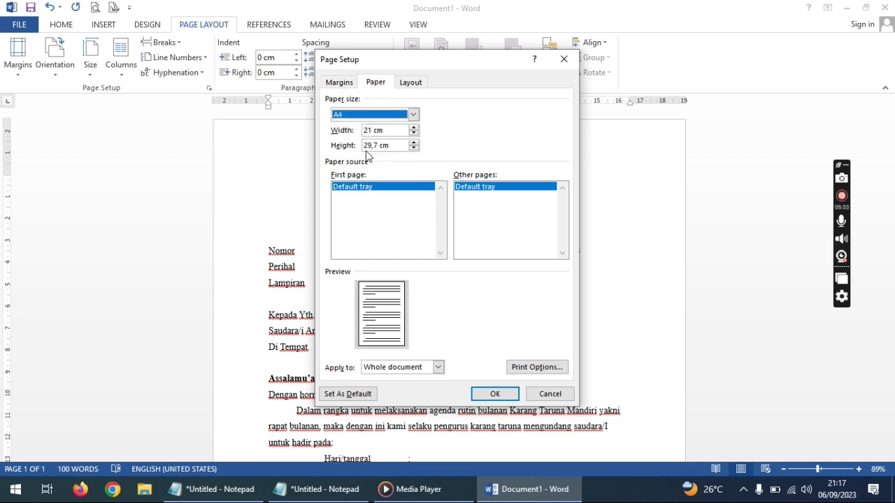
left_click(502, 399)
scroll(508, 370, "down", 5)
scroll(513, 345, "down", 2)
scroll(517, 341, "down", 1)
scroll(517, 341, "up", 4)
scroll(515, 339, "up", 3)
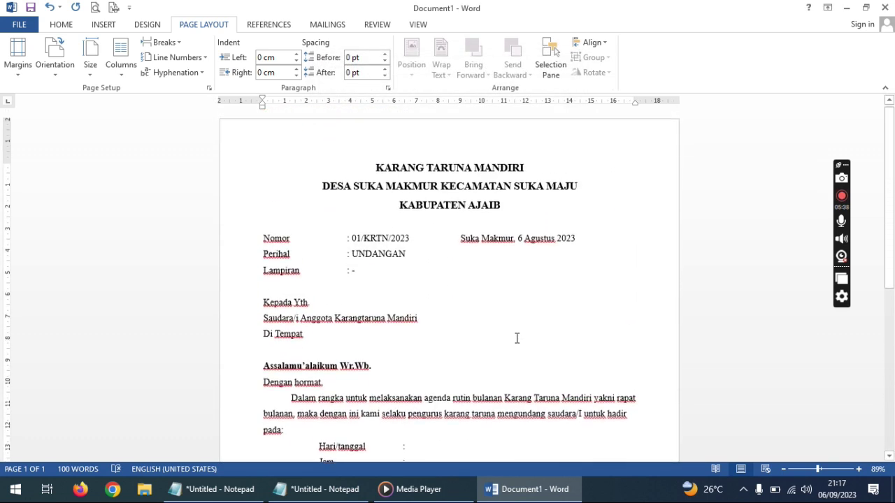
Draw a level straight line from the Shapes gallery beneath the KABUPATEN AJAIB letterhead
left_click(105, 25)
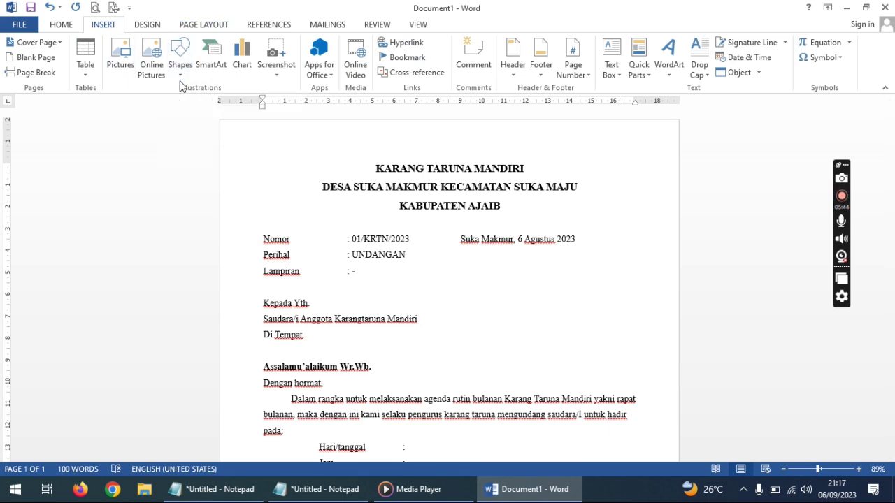
left_click(180, 76)
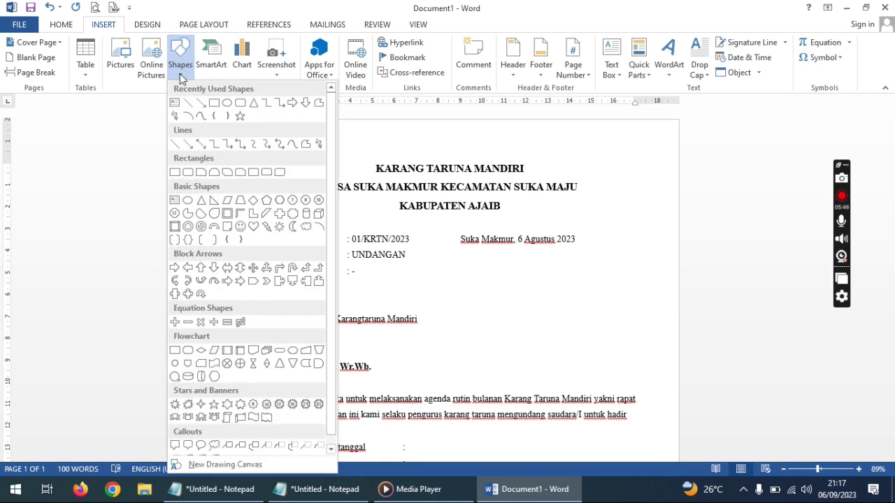
left_click(188, 102)
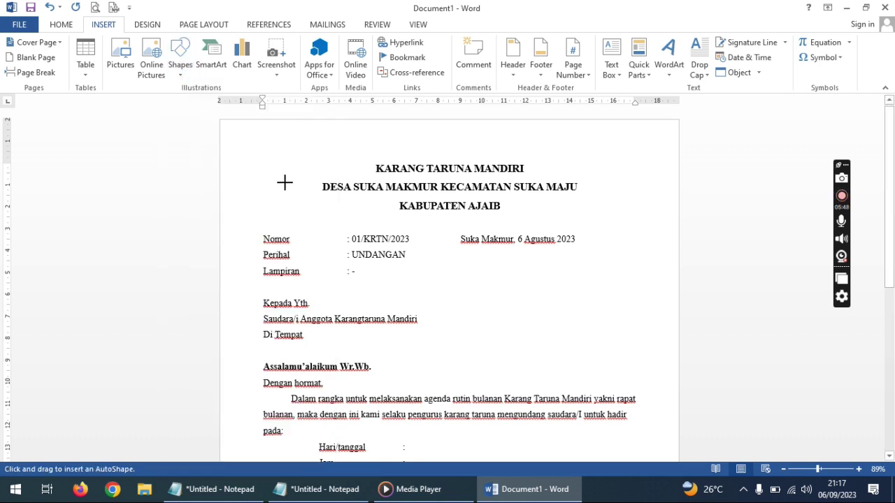
mouse_move(260, 215)
left_mouse_down()
mouse_move(646, 216)
mouse_move(632, 212)
left_mouse_up()
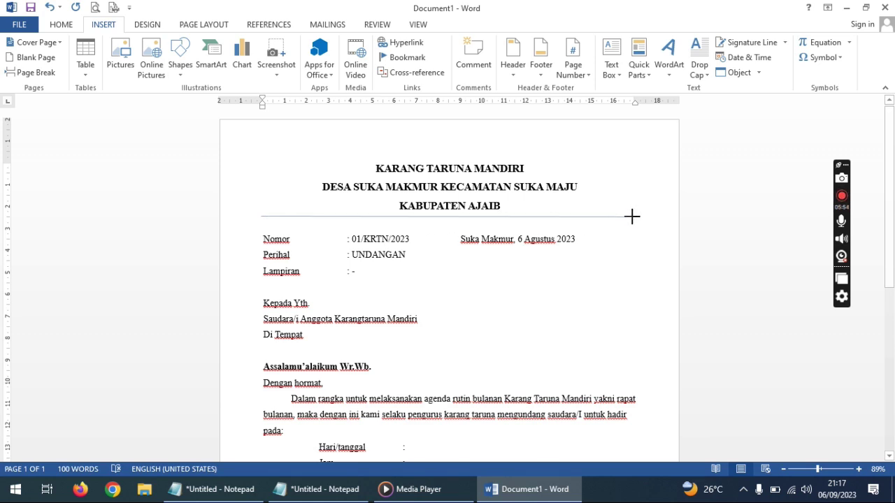
left_click_drag(631, 213, 636, 216)
left_click(629, 288)
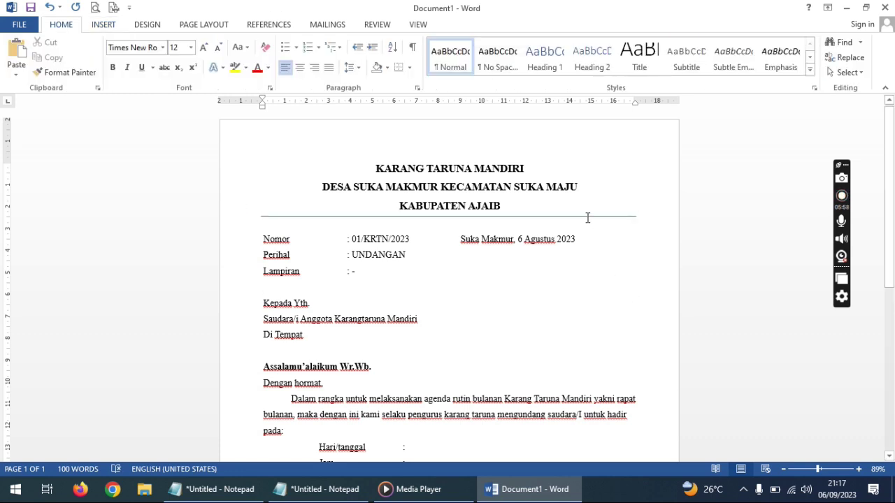
Give the separator line the black style and a 3 pt outline weight
double_click(587, 216)
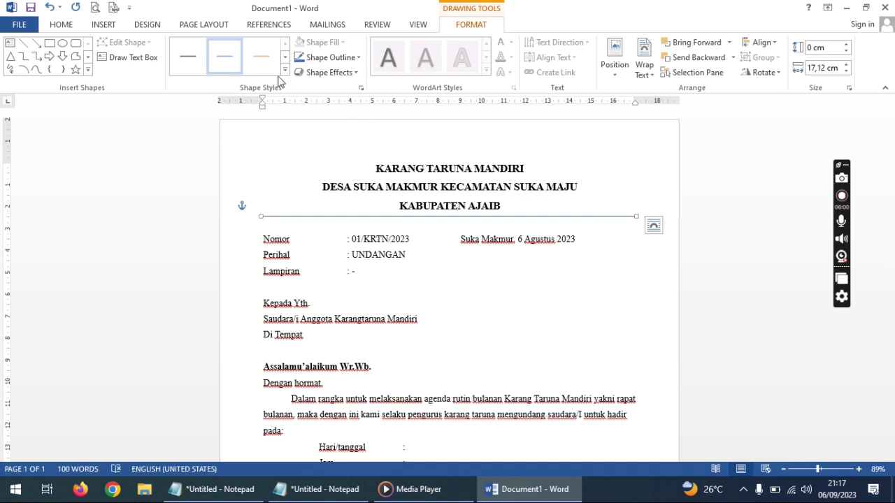
left_click(284, 69)
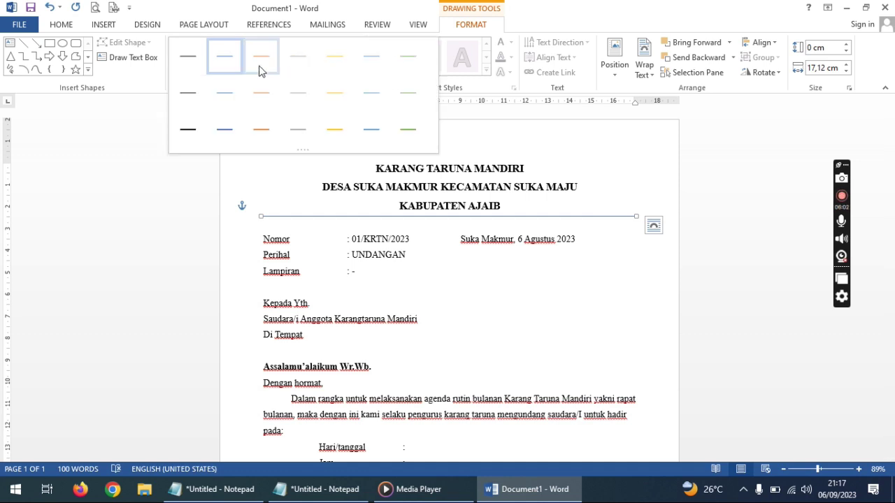
left_click(187, 68)
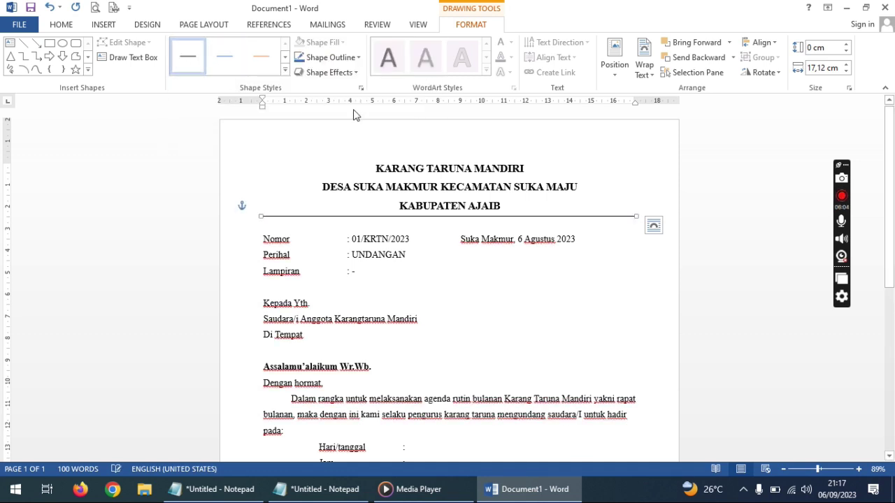
left_click(358, 62)
mouse_move(327, 206)
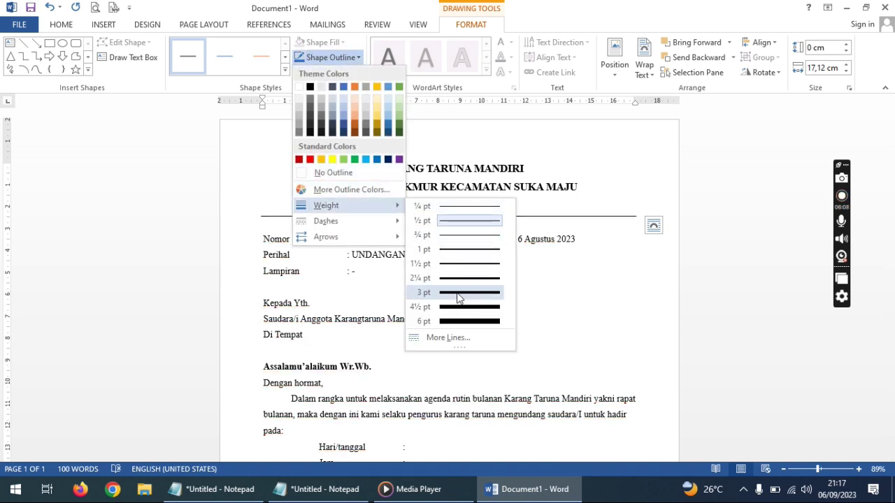
left_click(459, 299)
left_click(457, 293)
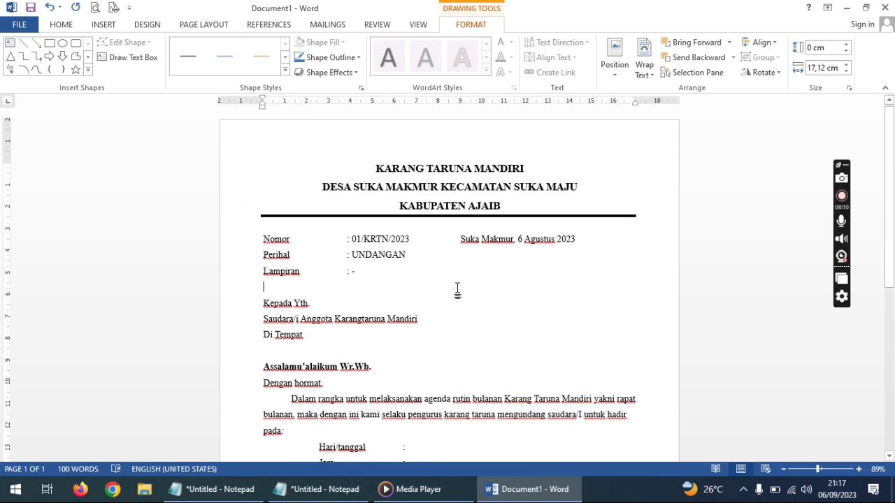
scroll(459, 280, "down", 3)
scroll(454, 238, "up", 3)
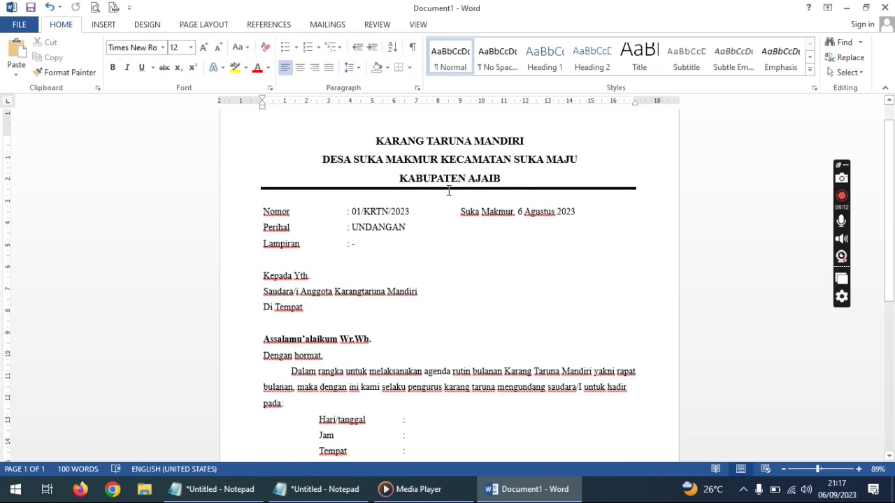
In Format Shape, set the separator's compound type to a double line
left_click(448, 188)
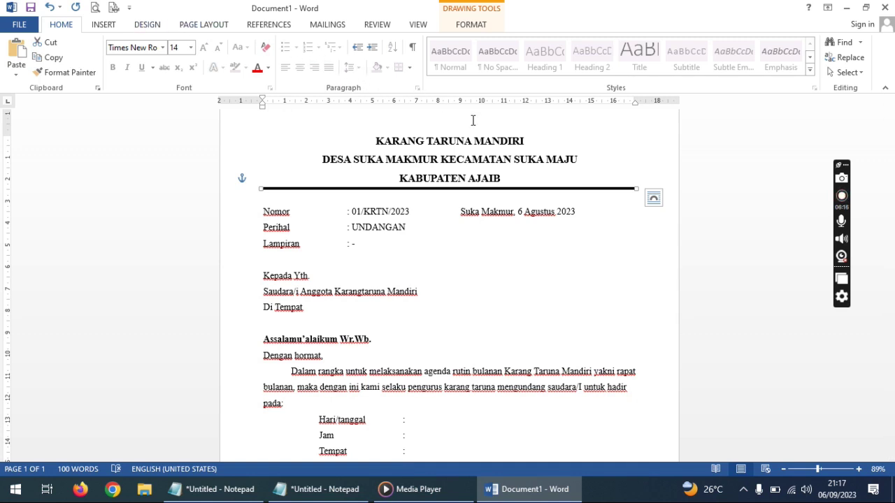
left_click(471, 28)
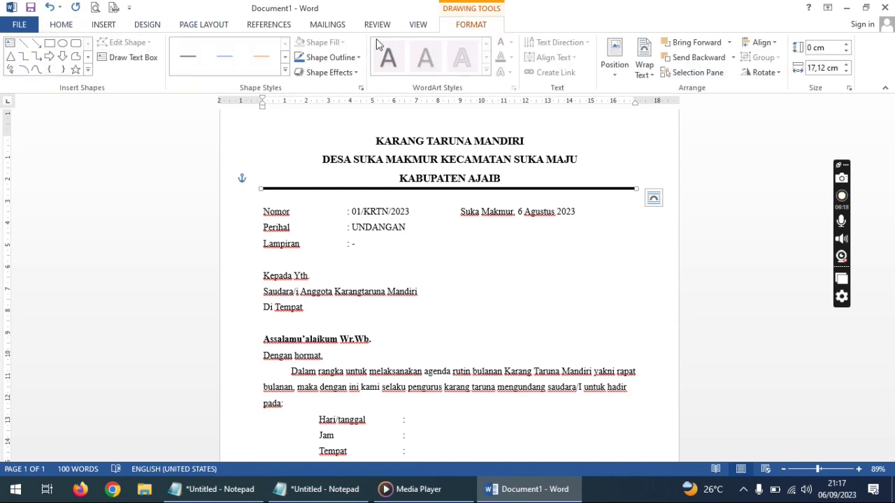
left_click(355, 58)
mouse_move(343, 206)
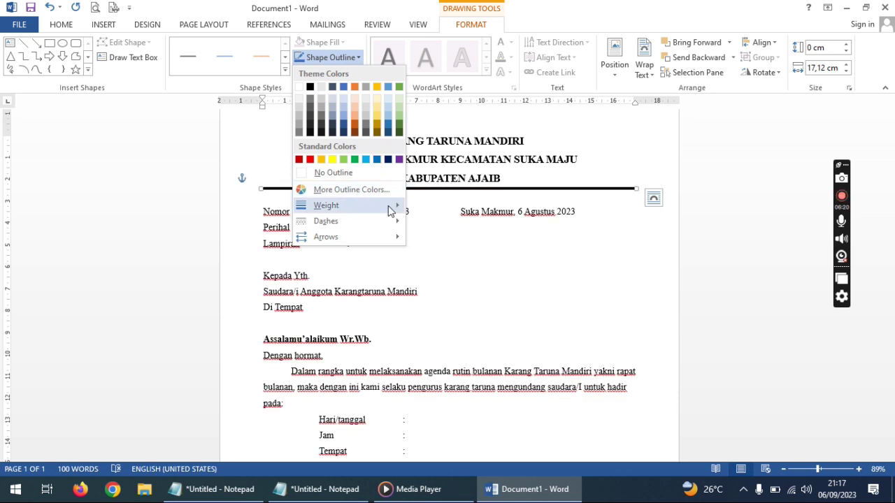
left_click(467, 337)
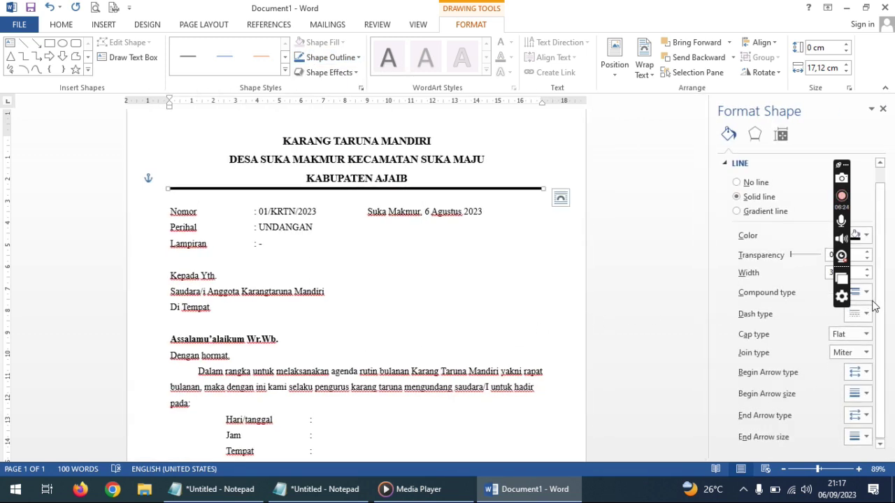
left_click(866, 292)
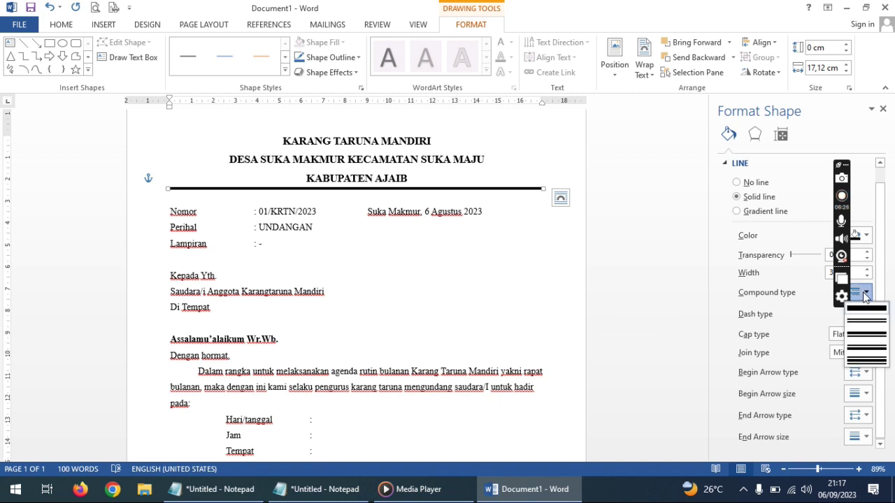
left_click(865, 335)
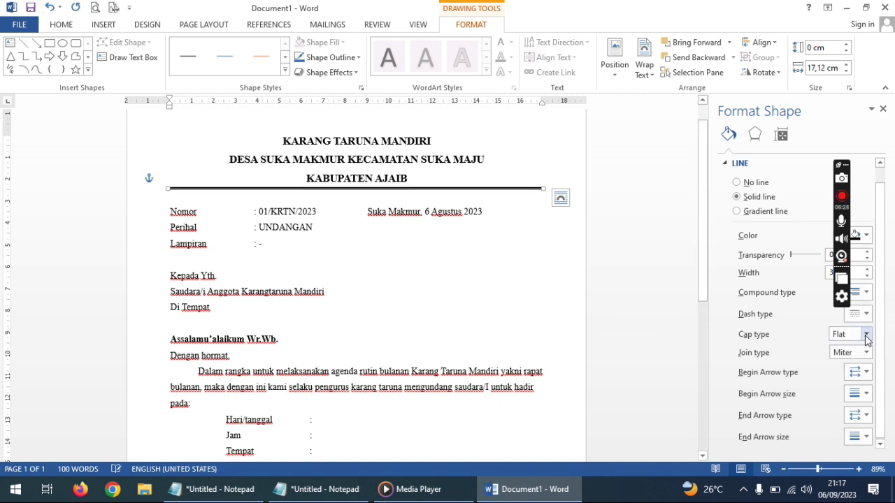
Raise the double line's width by four steps and close the formatting pane
left_click(868, 269)
left_click(868, 270)
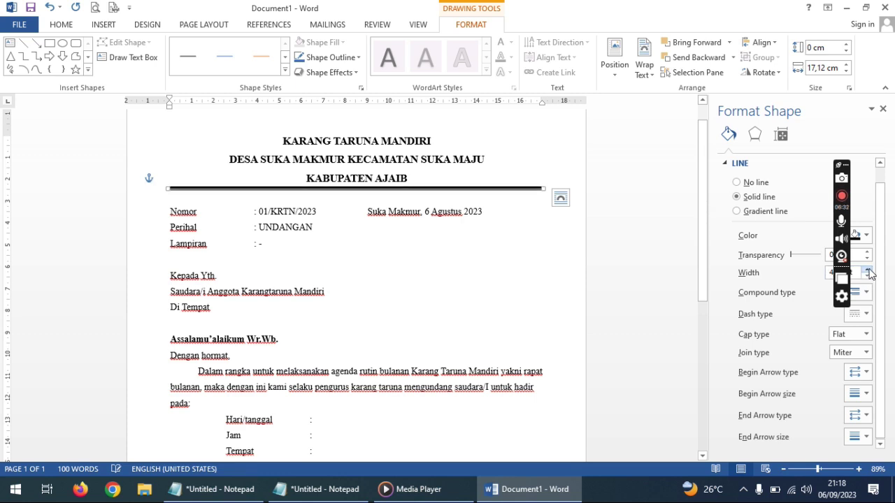
left_click(868, 269)
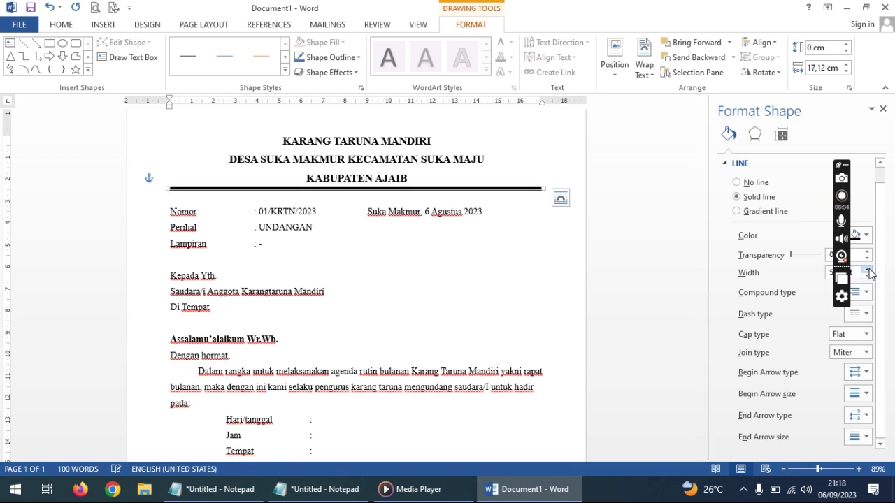
left_click(869, 269)
left_click(553, 264)
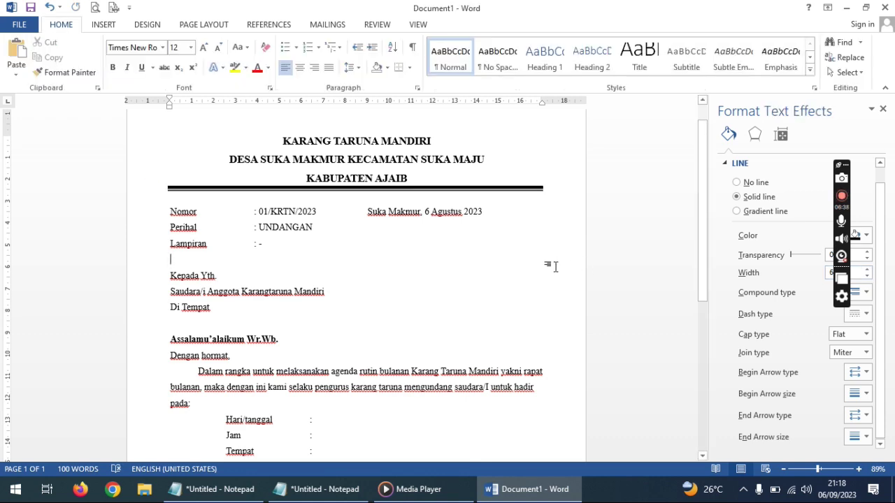
scroll(553, 263, "up", 1)
scroll(555, 263, "down", 5)
scroll(558, 264, "down", 4)
scroll(558, 263, "up", 9)
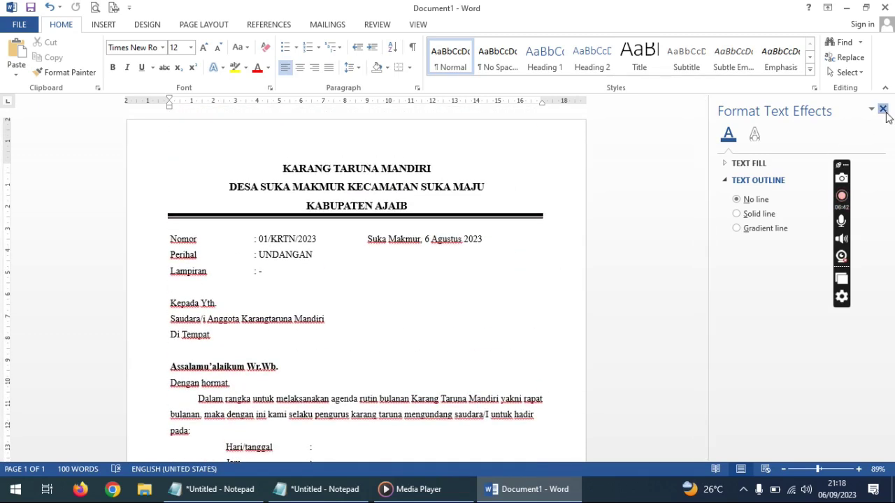
left_click(883, 110)
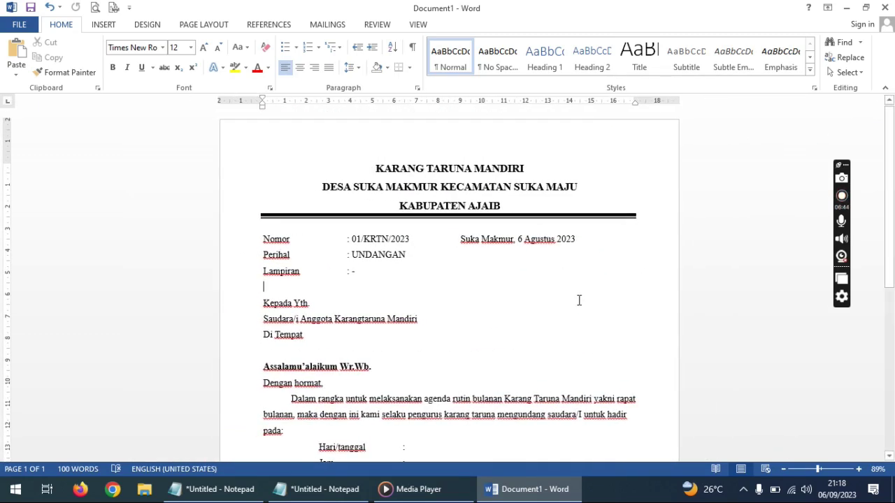
Launch a maximized Chrome Guest window and search for 'logo karangtaruna'
left_click(112, 489)
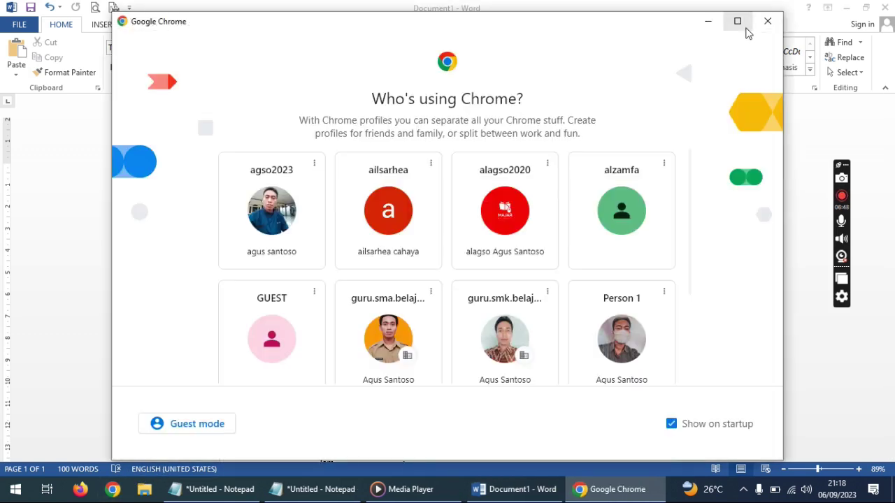
left_click(743, 25)
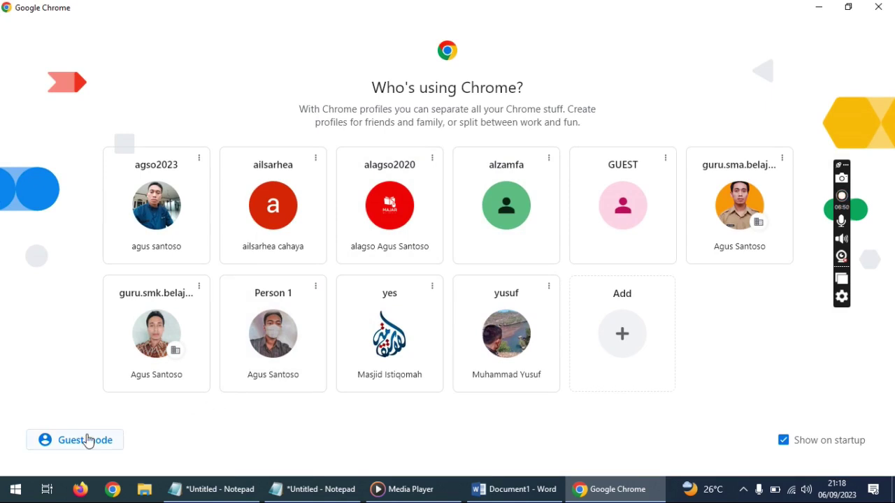
left_click(88, 441)
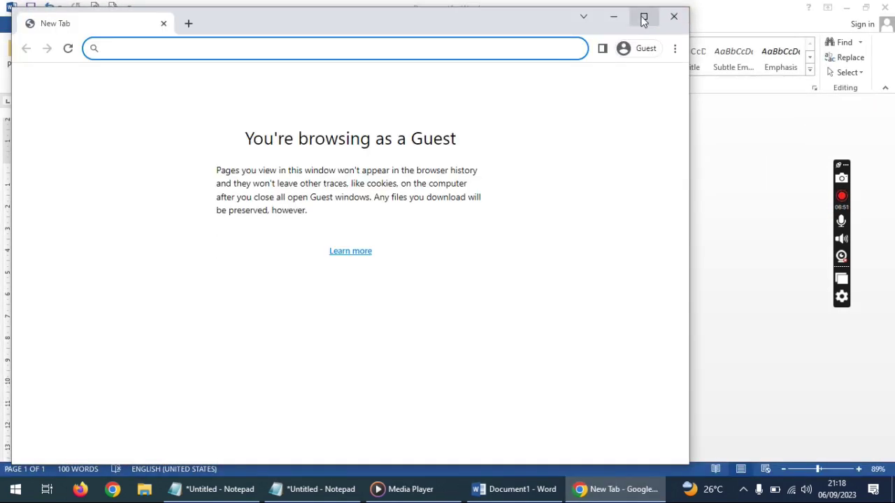
left_click(644, 20)
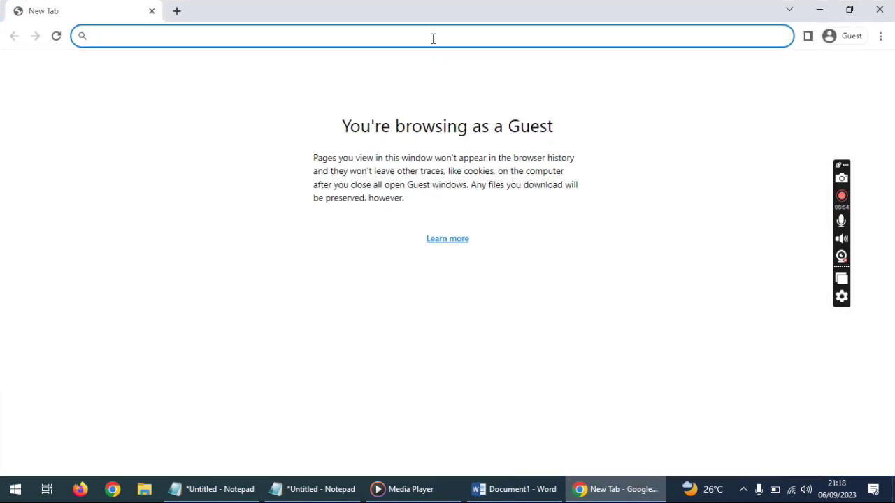
type("logo ")
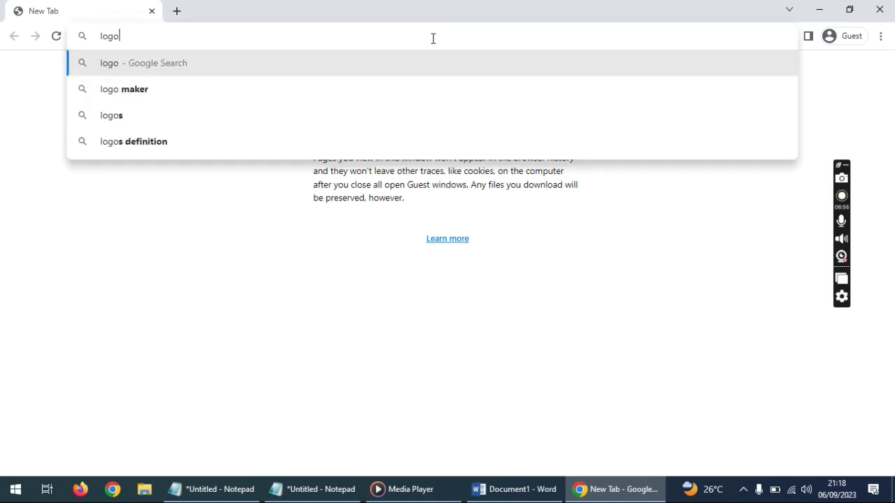
type("karangtaruna")
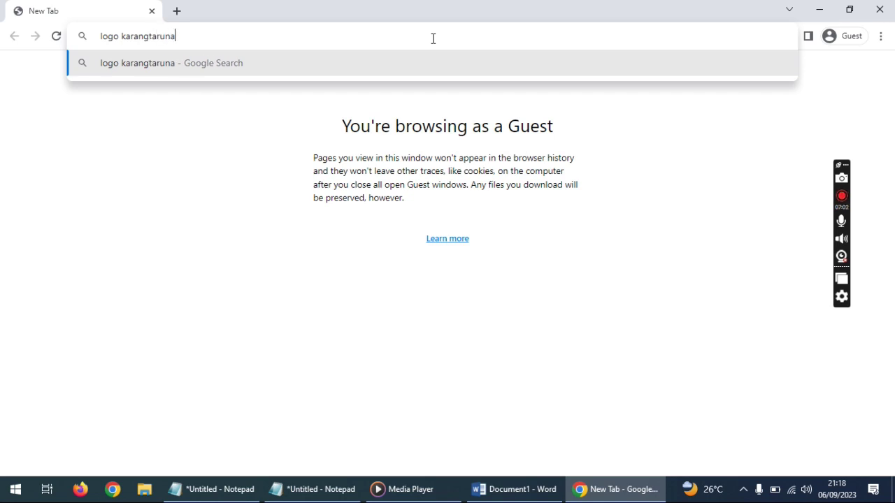
key("Return")
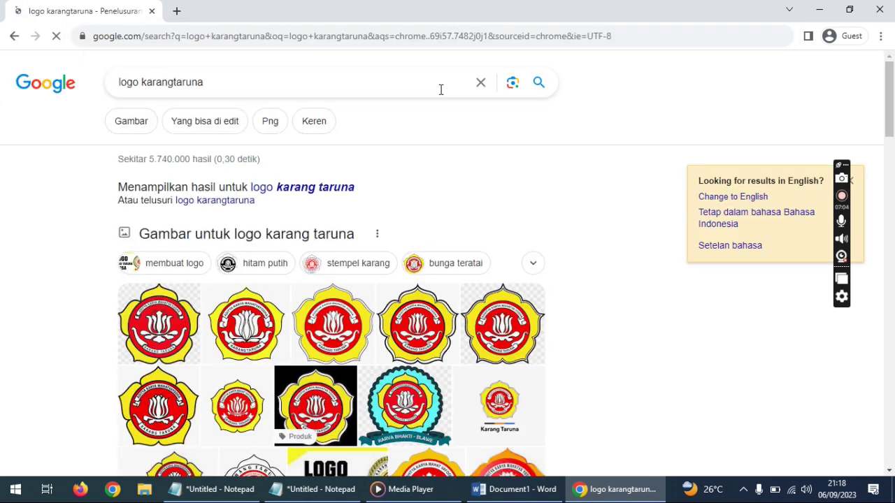
Switch to image results, preview the Lambang logo and choose to save it
left_click(131, 124)
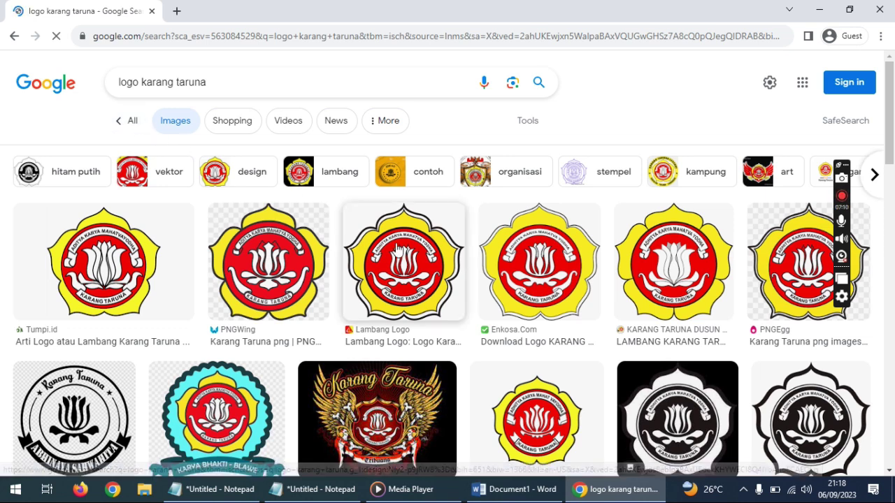
scroll(402, 250, "down", 2)
scroll(402, 250, "down", 2)
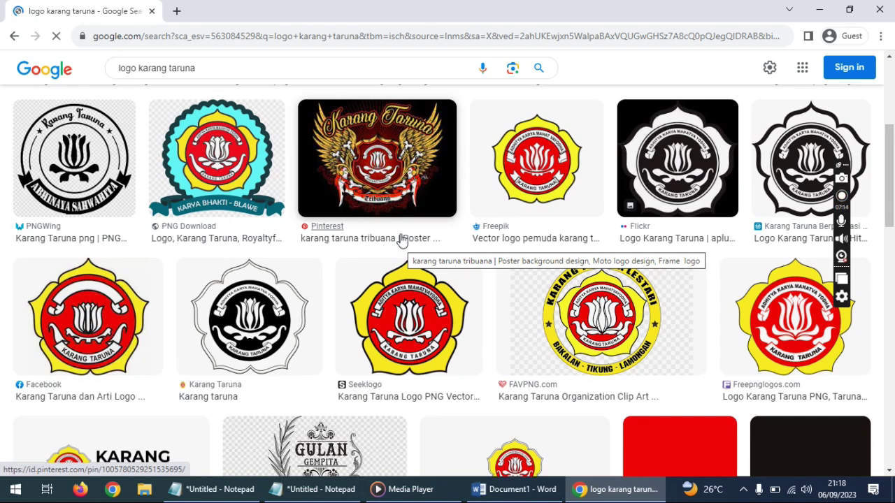
scroll(403, 242, "up", 4)
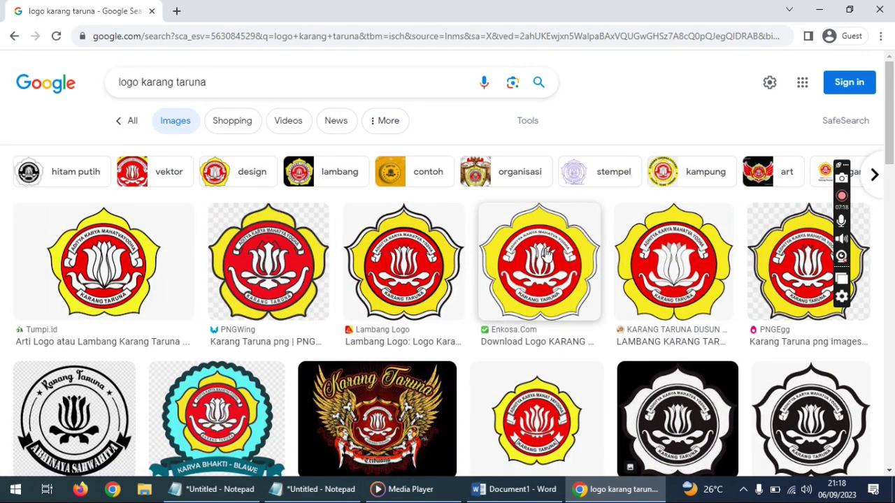
left_click(409, 260)
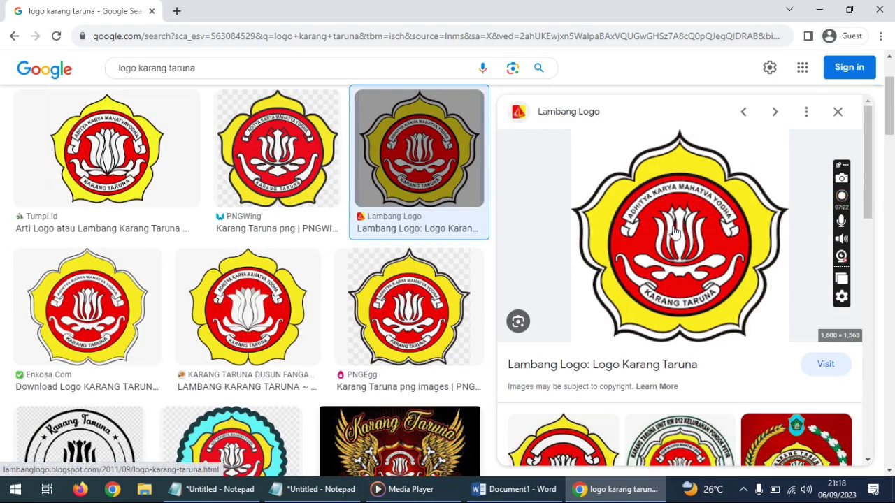
right_click(667, 228)
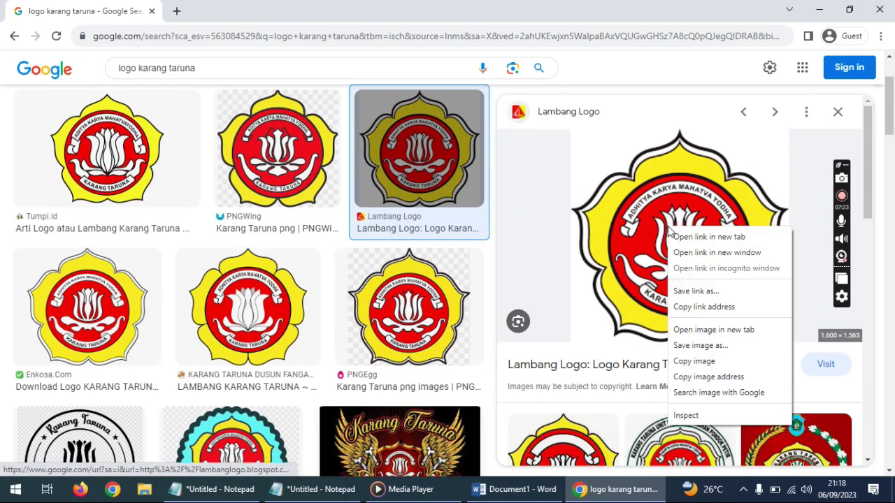
left_click(704, 348)
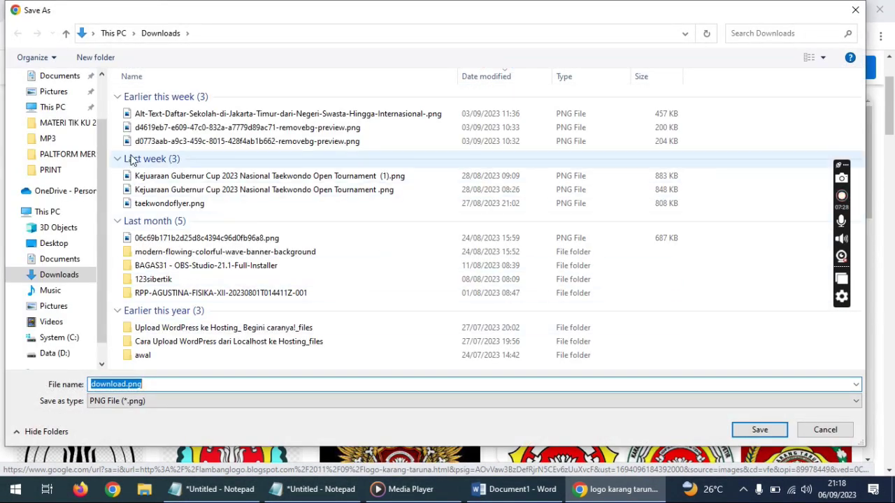
Save the logo to Downloads as 'logo karangtaruna' and switch back to Word
left_click(60, 278)
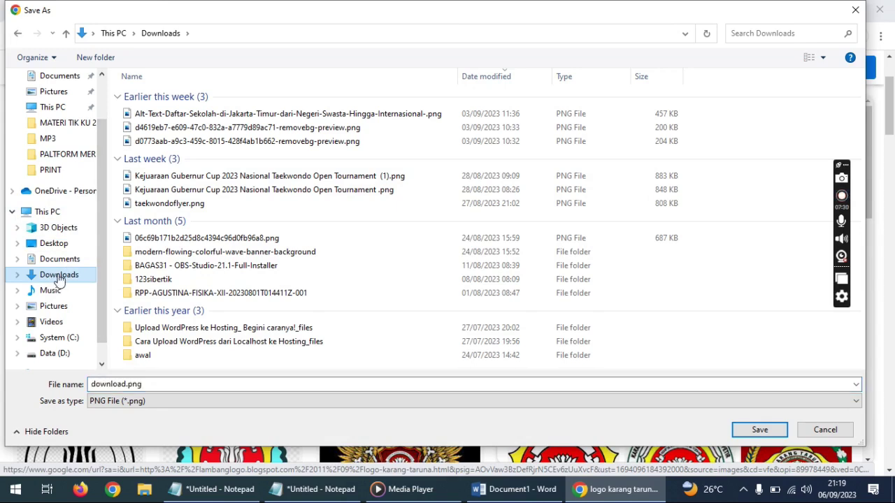
left_click(159, 389)
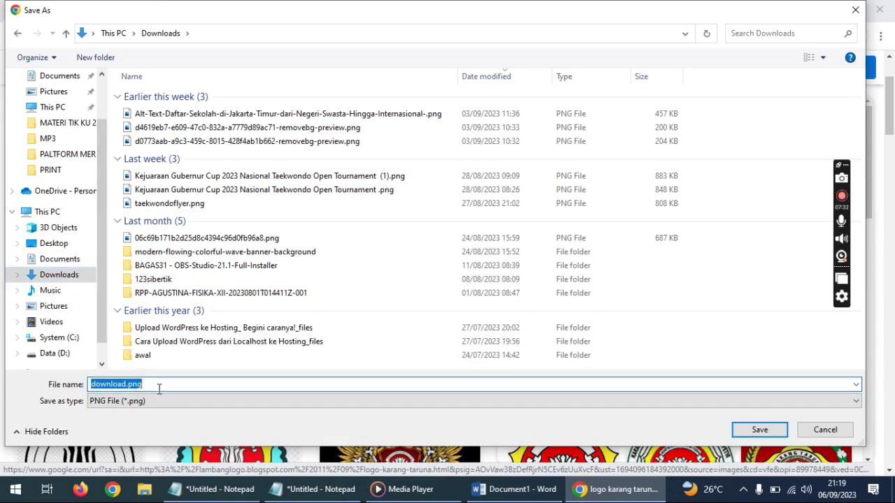
type("logo karangtaruna")
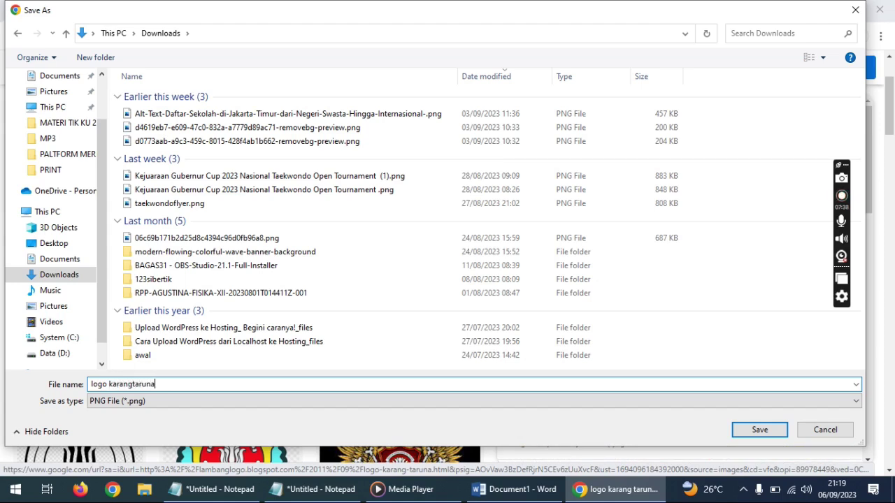
left_click(47, 274)
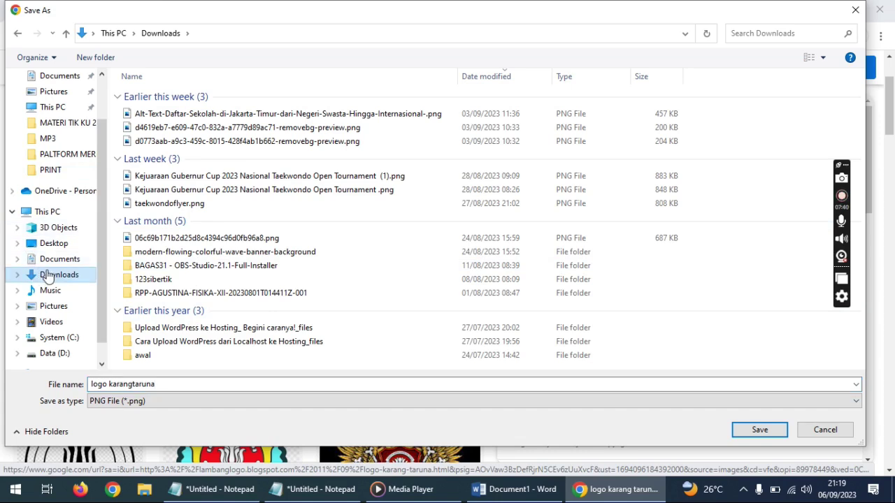
left_click(760, 430)
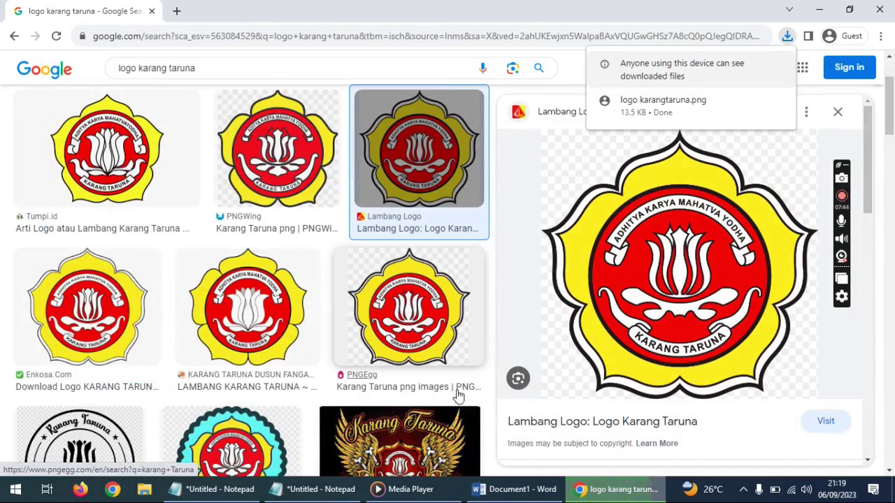
left_click(523, 488)
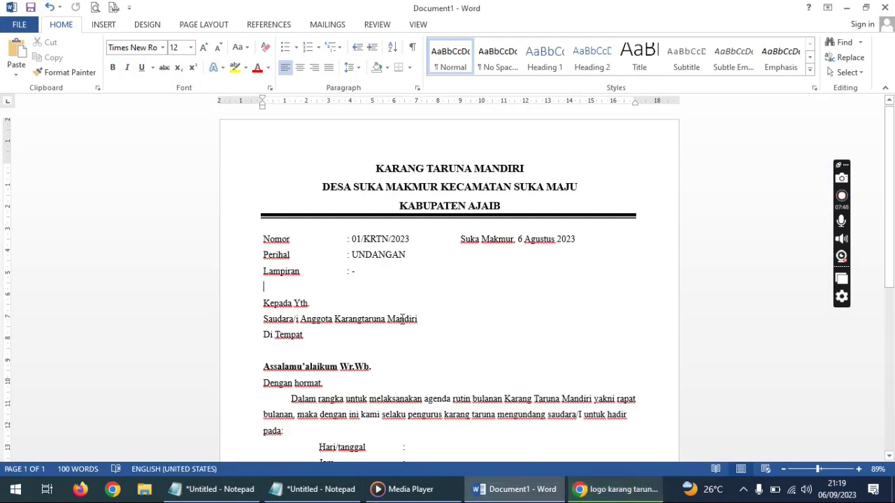
Start Insert Pictures, browse to Downloads and show files as medium icons
left_click(100, 24)
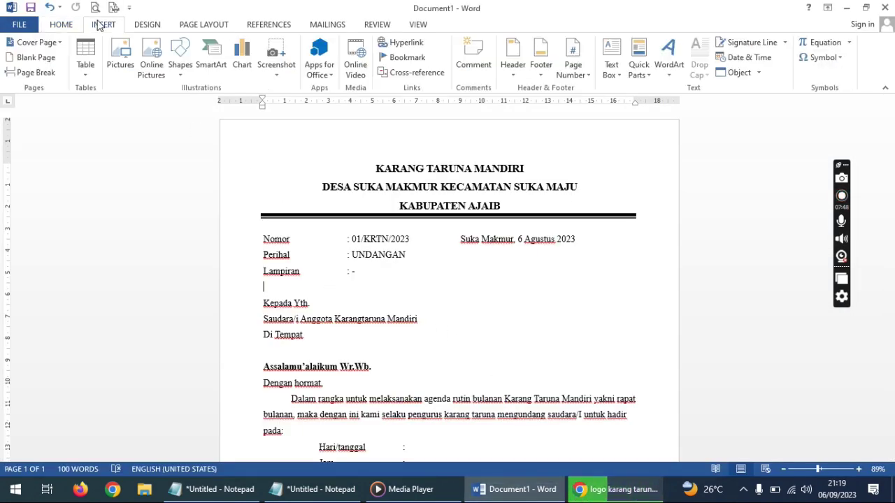
left_click(126, 64)
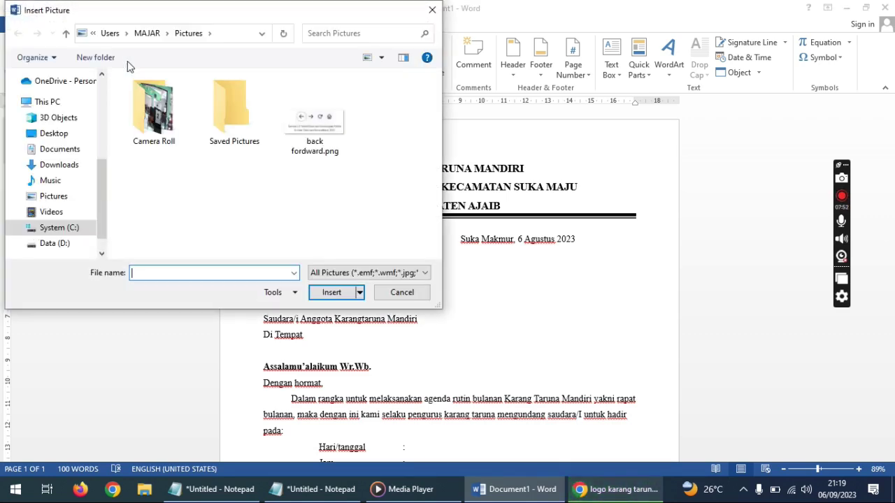
scroll(103, 111, "up", 5)
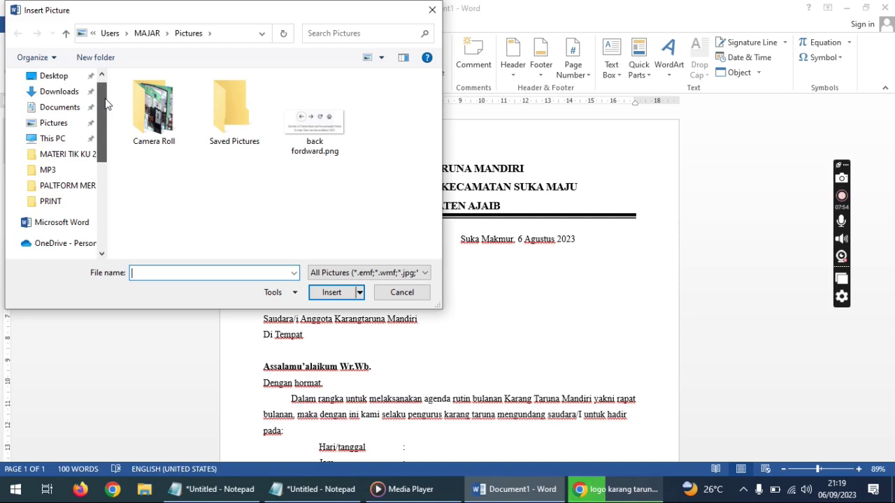
scroll(104, 112, "up", 2)
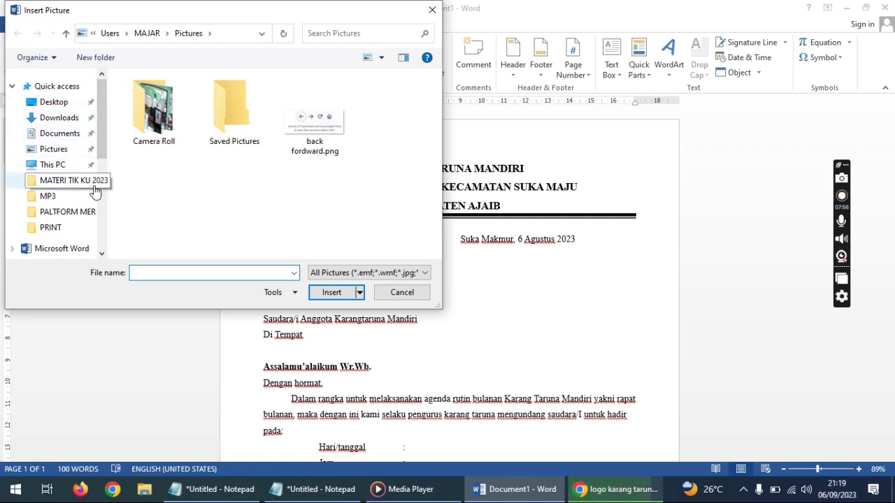
left_click(61, 120)
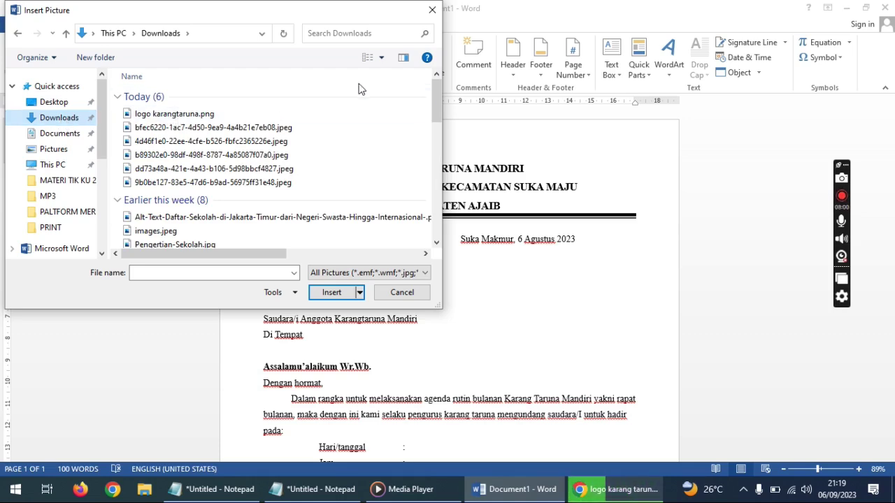
left_click(386, 62)
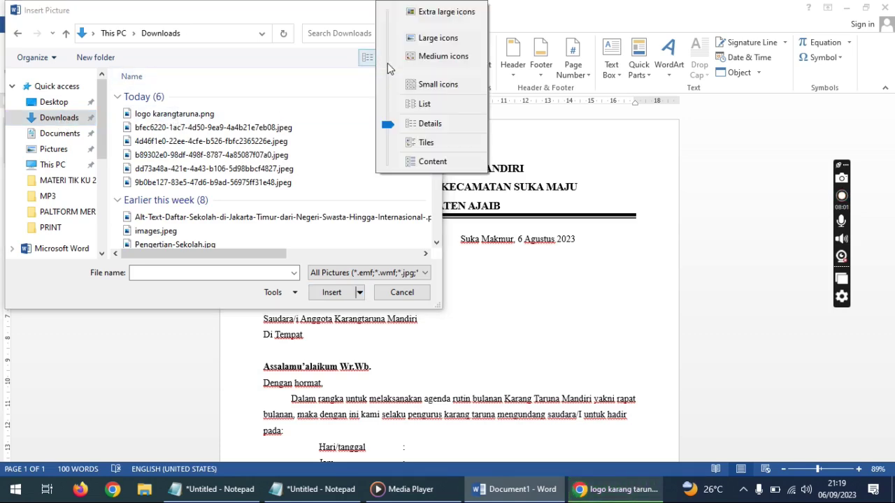
left_click(442, 56)
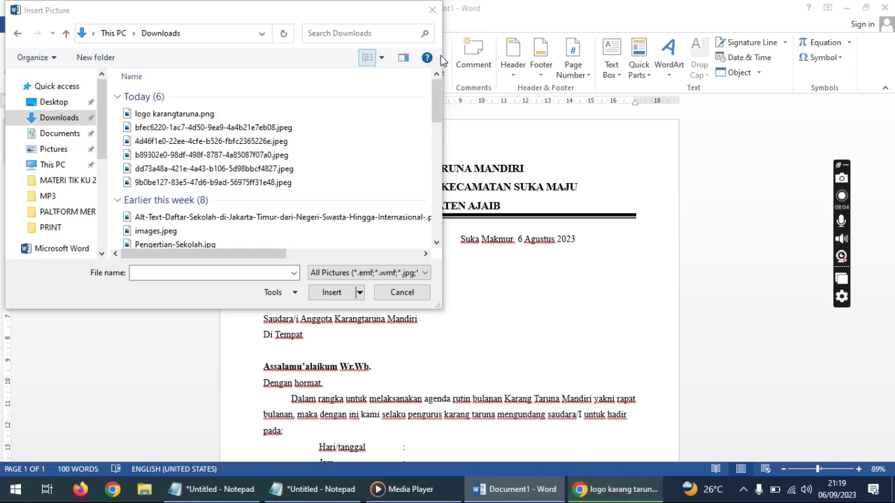
Insert logo karangtaruna.png and move it to the KARANG TARUNA MANDIRI heading
left_click(142, 110)
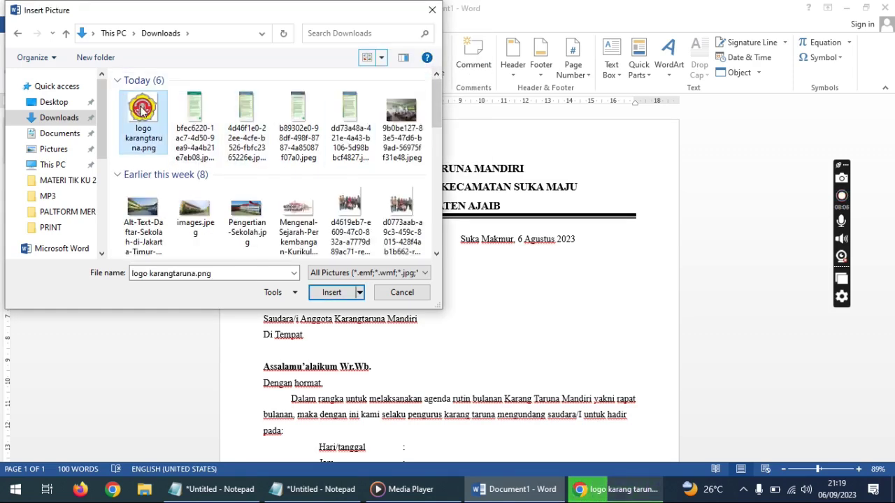
left_click(334, 293)
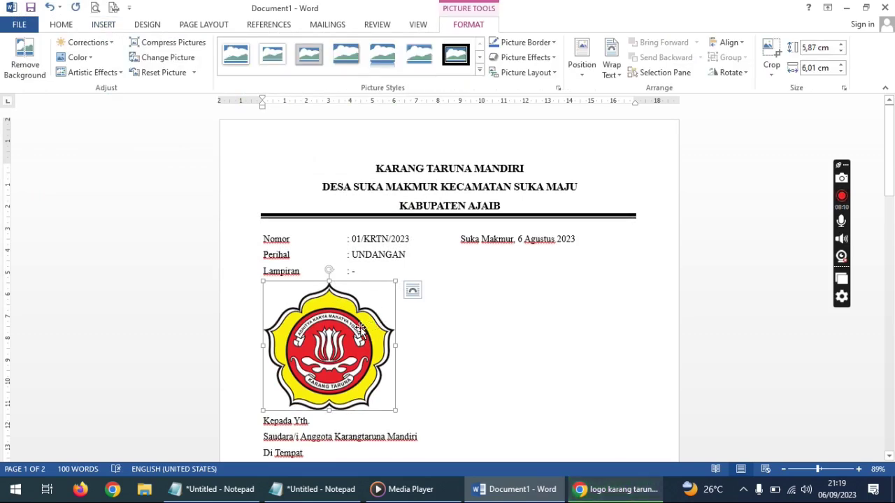
left_click(444, 340)
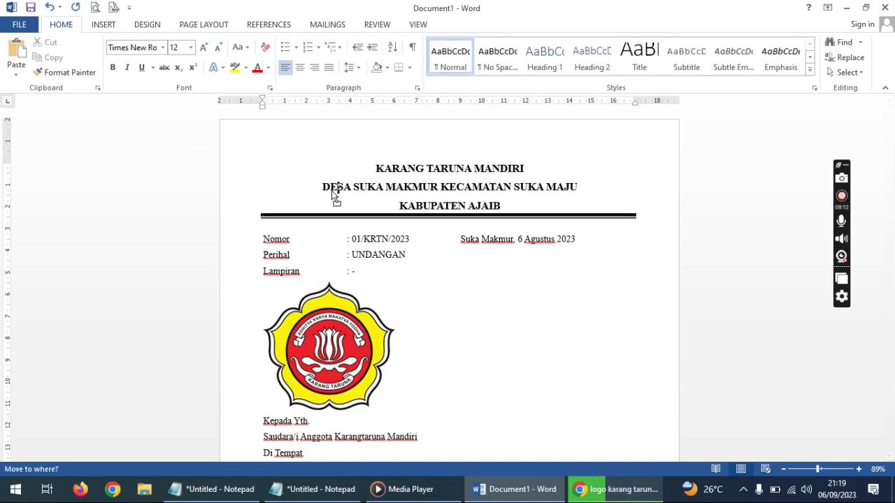
left_click_drag(331, 186, 375, 170)
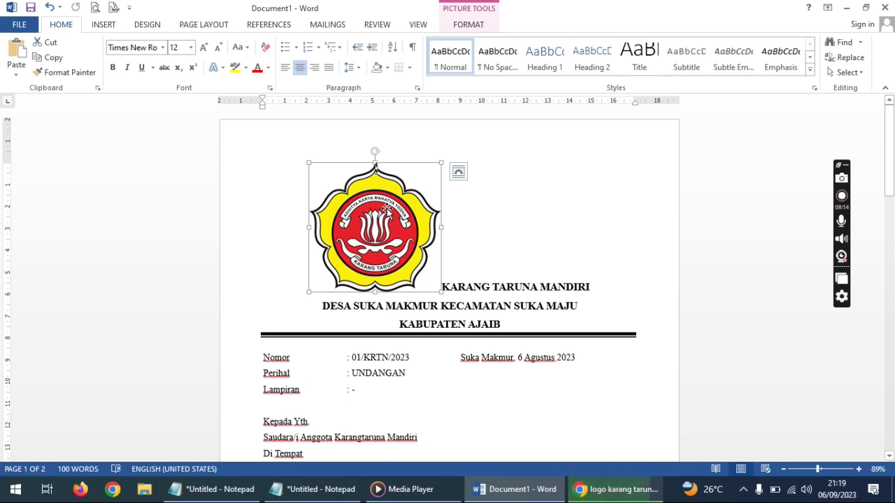
Float the logo In Front of Text at the left margin, shrunk to about 2.7 cm
left_click(470, 28)
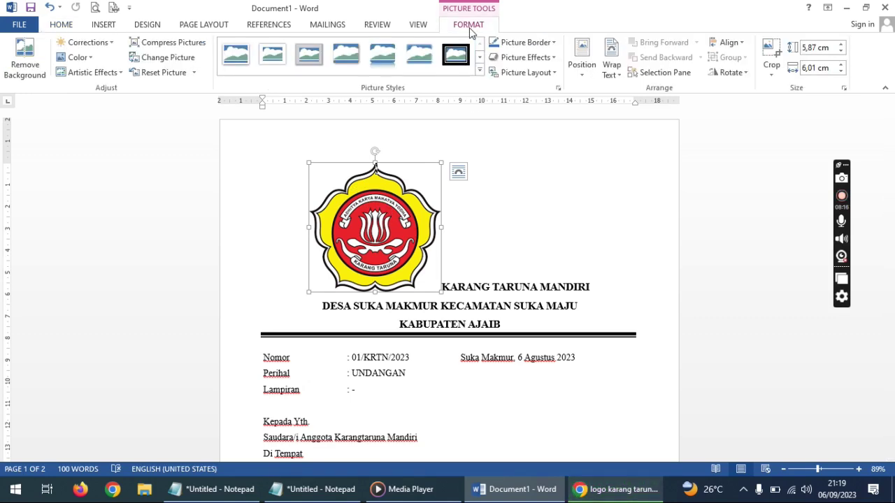
left_click(616, 74)
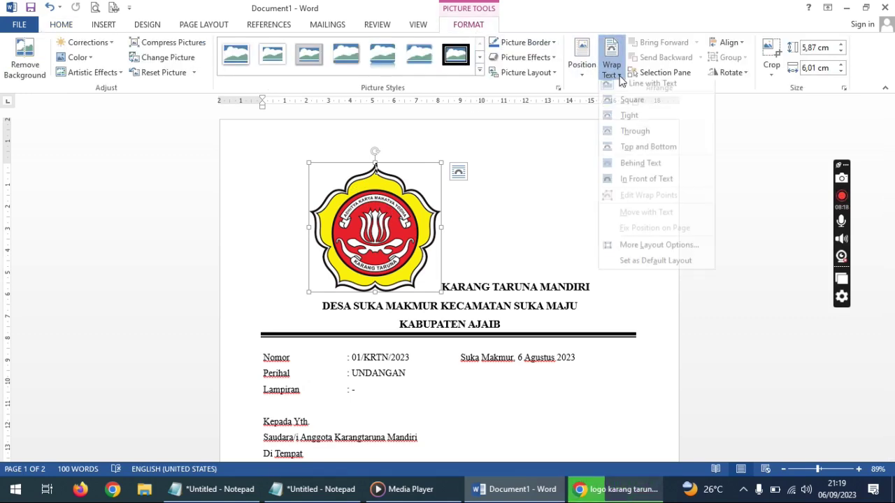
left_click(650, 184)
mouse_move(444, 274)
left_mouse_down()
mouse_move(397, 275)
mouse_move(323, 221)
left_mouse_up()
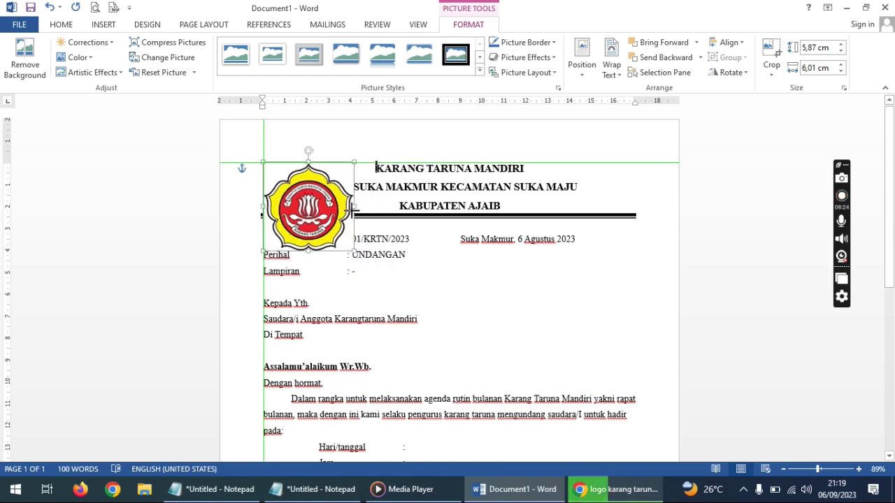
left_click_drag(305, 183, 298, 180)
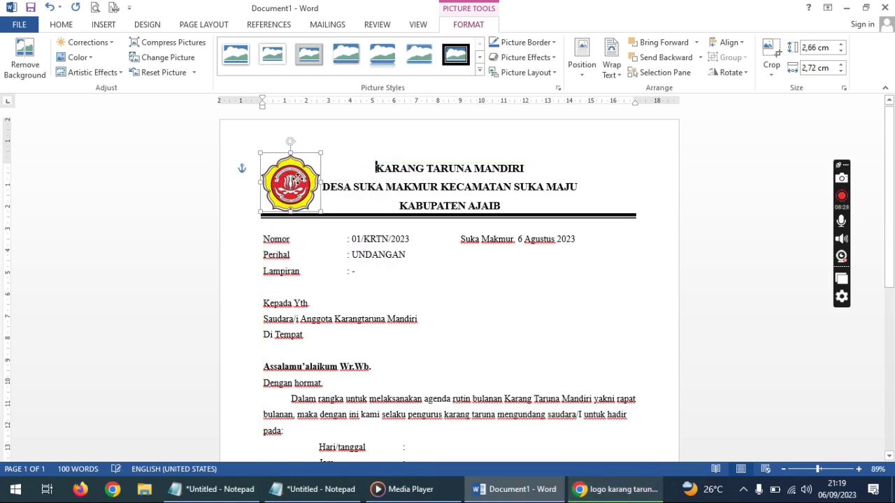
left_click(391, 301)
double_click(310, 210)
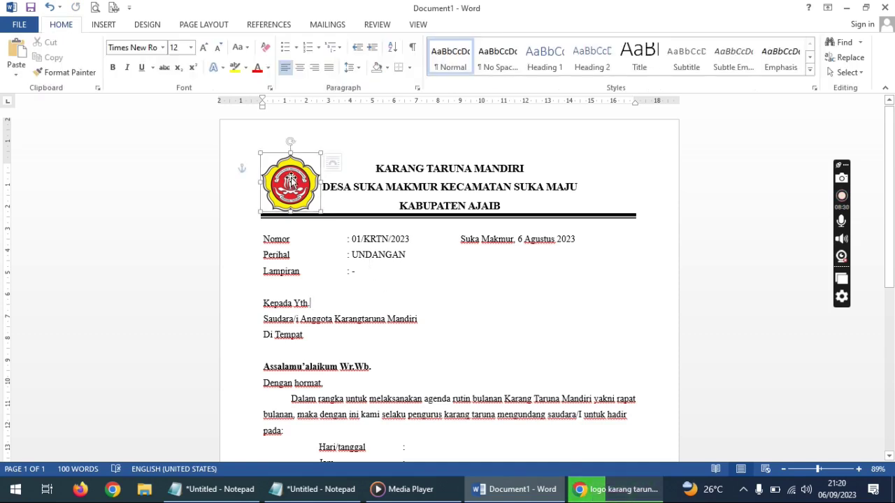
left_click(413, 301)
In Chrome, change the search to 'logo karang karanganyar'
left_click(610, 491)
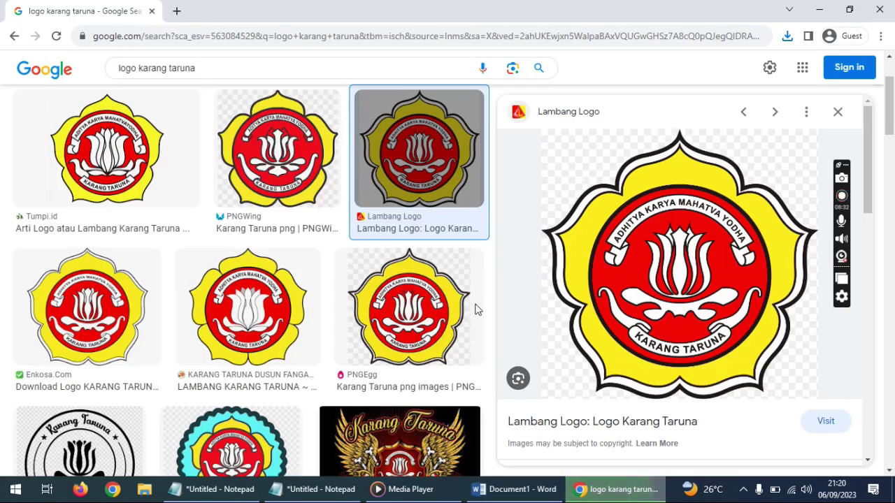
scroll(238, 112, "up", 3)
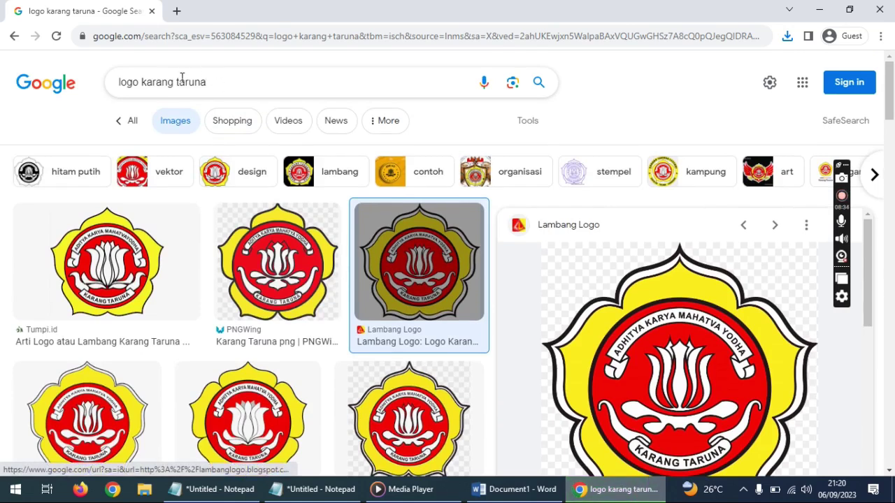
left_click_drag(176, 81, 264, 79)
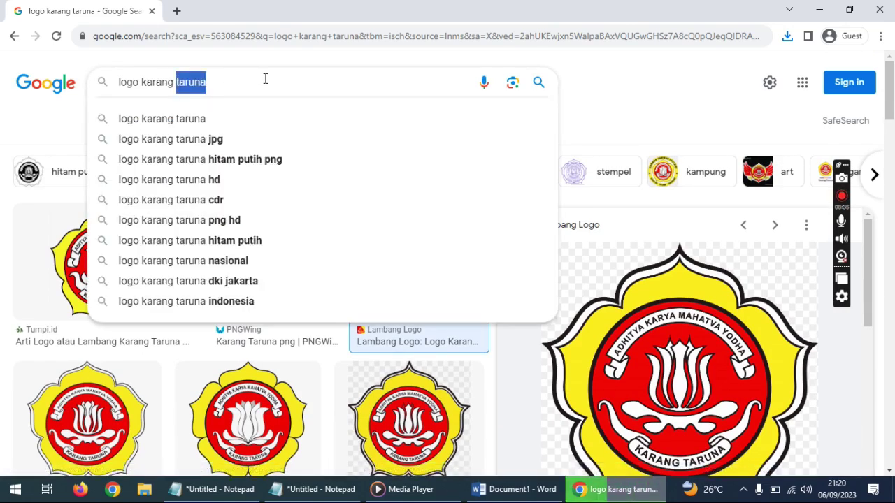
type("ka")
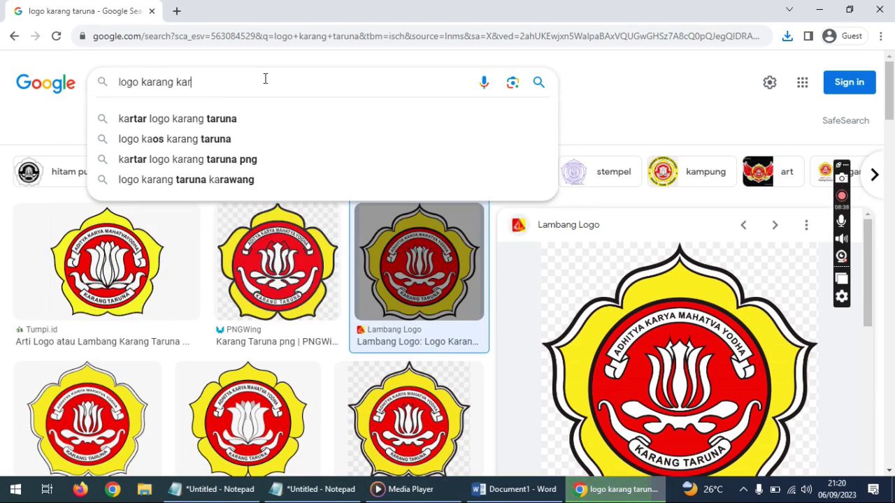
type("ranganyar")
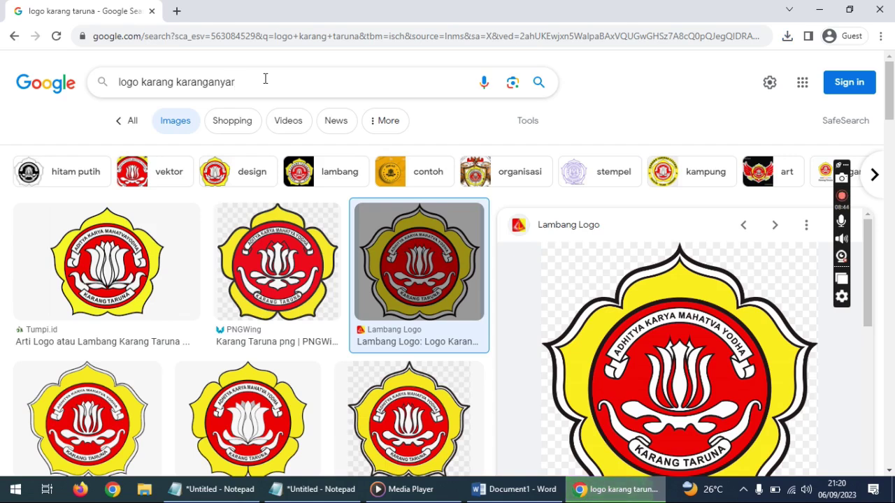
key("Return")
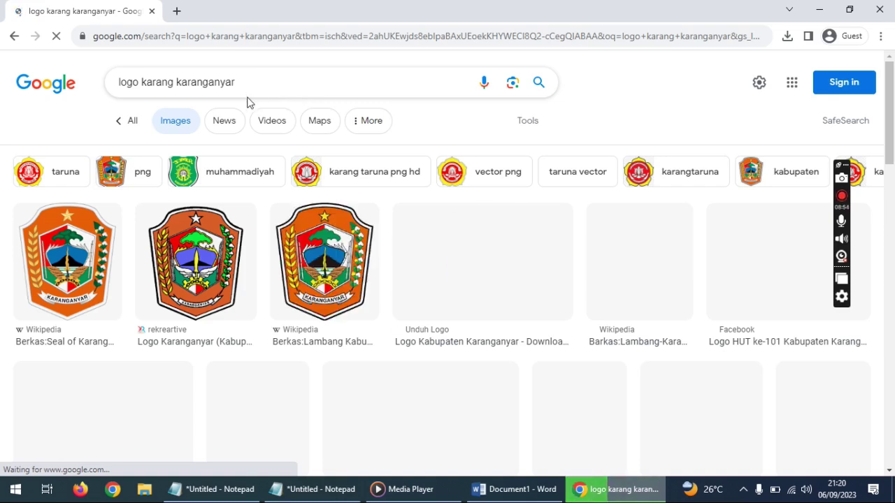
Copy the brown Kabupaten Karanganyar logo image and switch back to Word
scroll(290, 194, "down", 2)
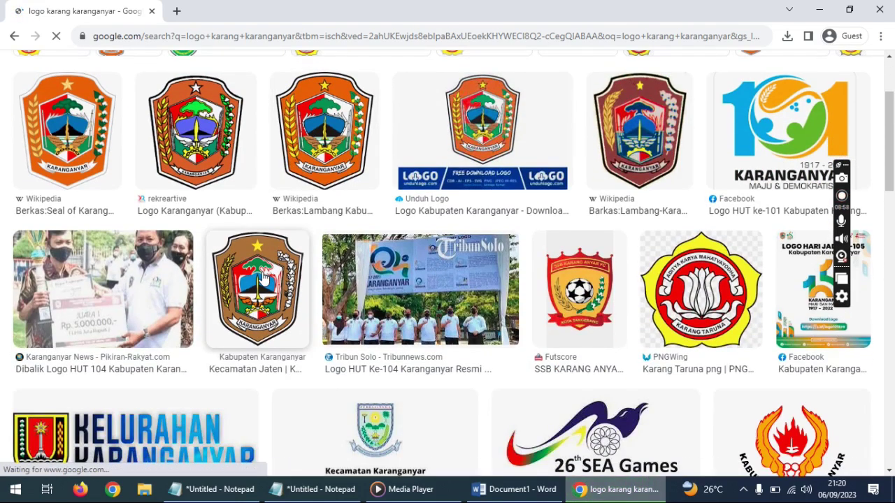
scroll(267, 278, "up", 2)
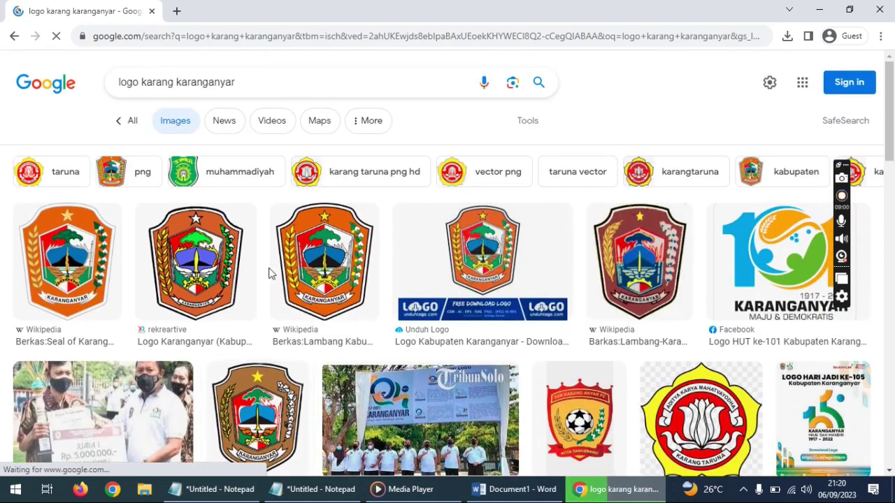
scroll(272, 271, "down", 3)
scroll(276, 269, "down", 4)
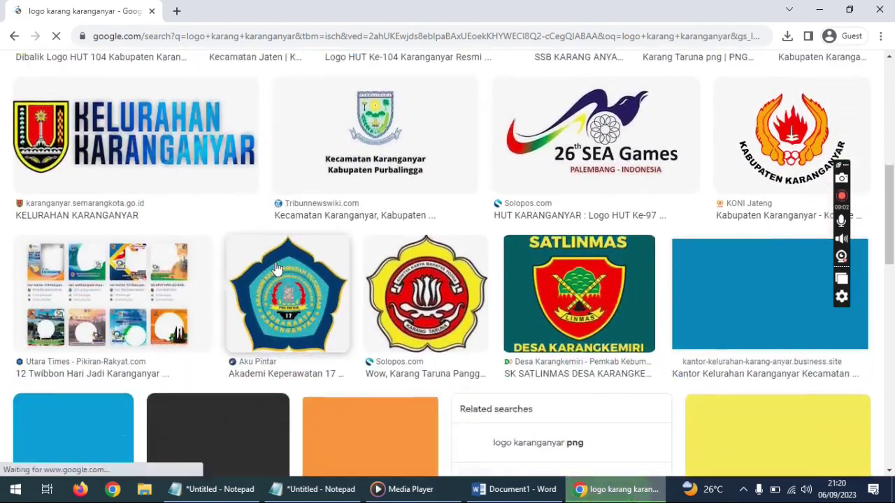
scroll(283, 264, "up", 7)
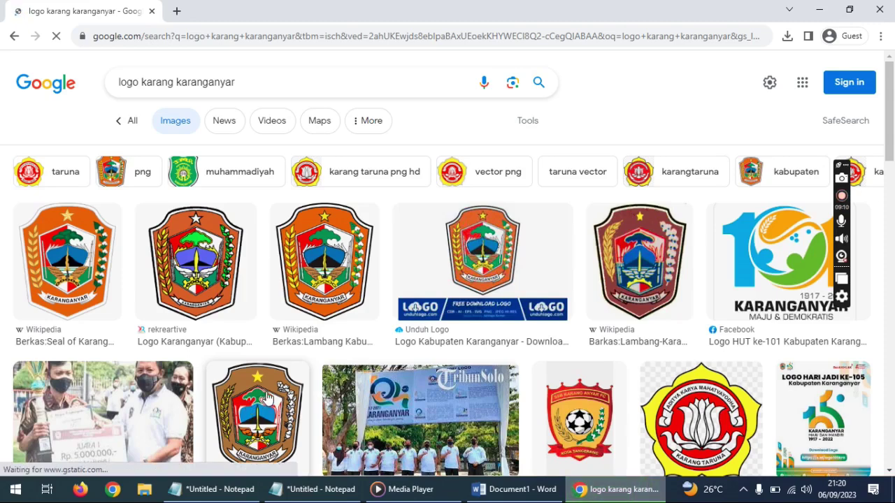
left_click(333, 330)
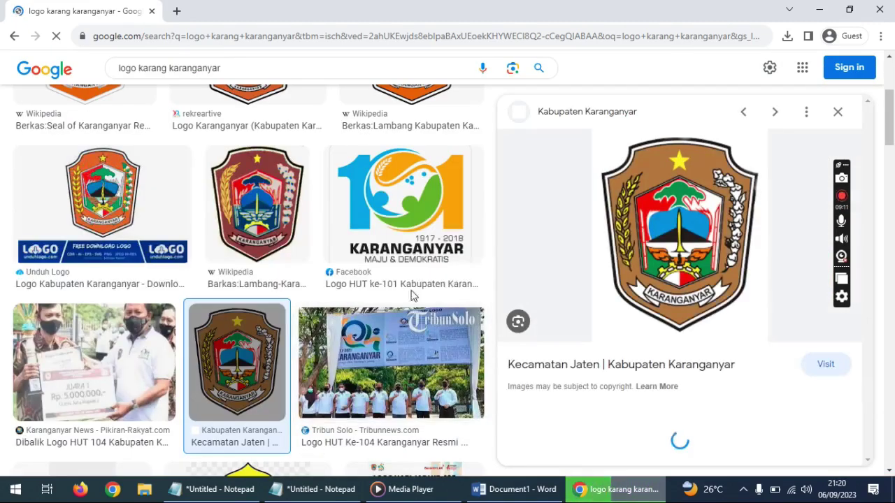
right_click(678, 209)
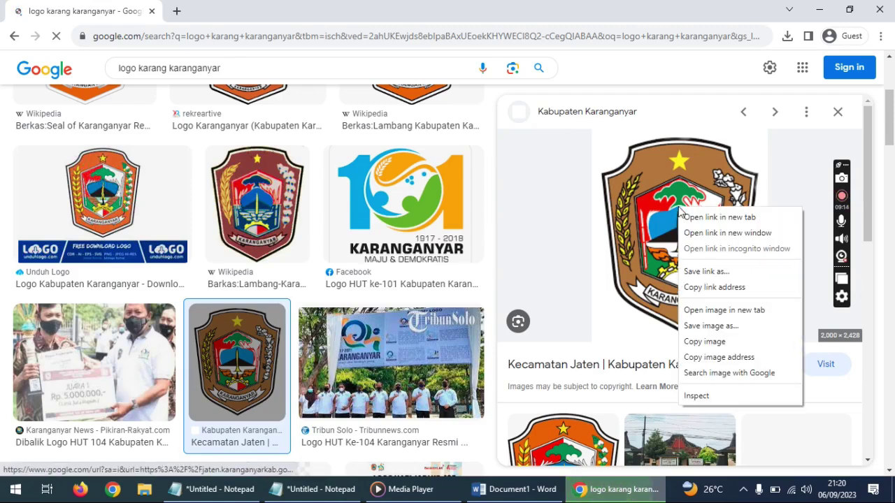
left_click(704, 341)
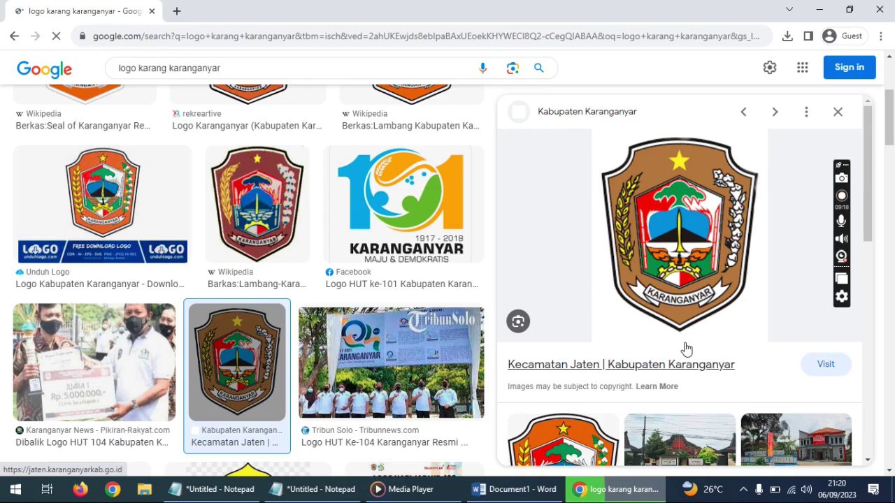
left_click(518, 490)
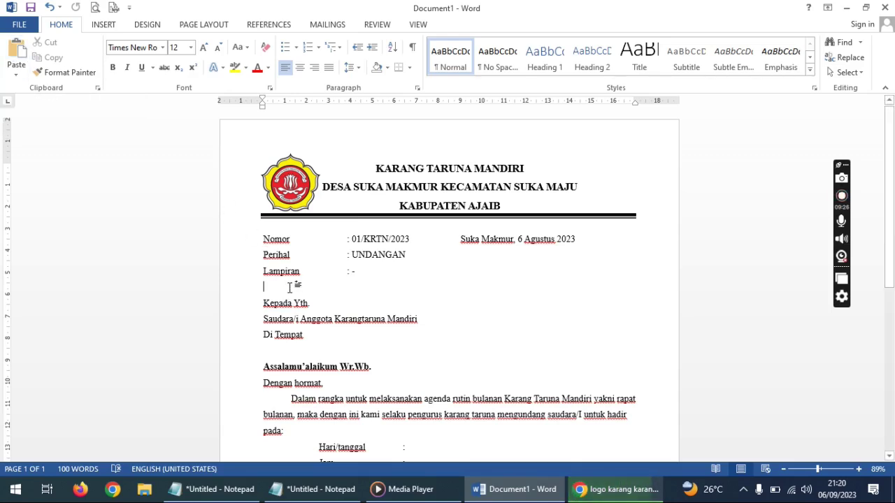
Try pasting the logo at the blank line, cancel without pasting, and return to Chrome
right_click(282, 286)
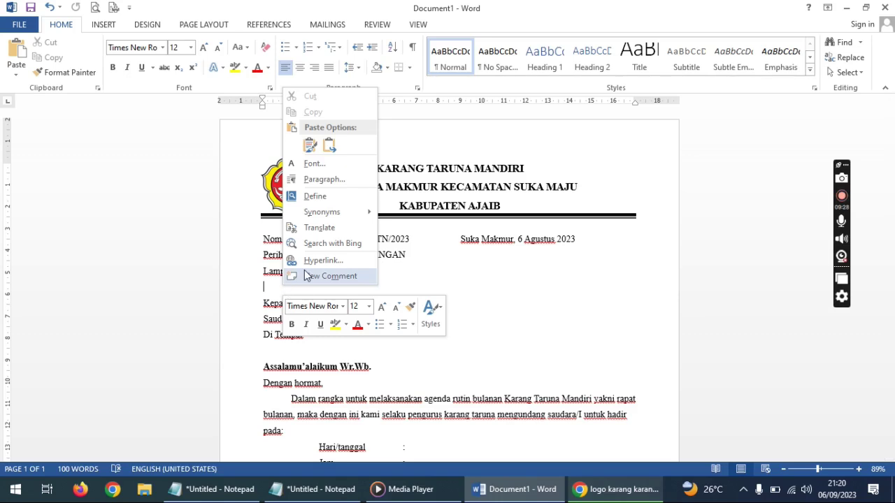
left_click(310, 145)
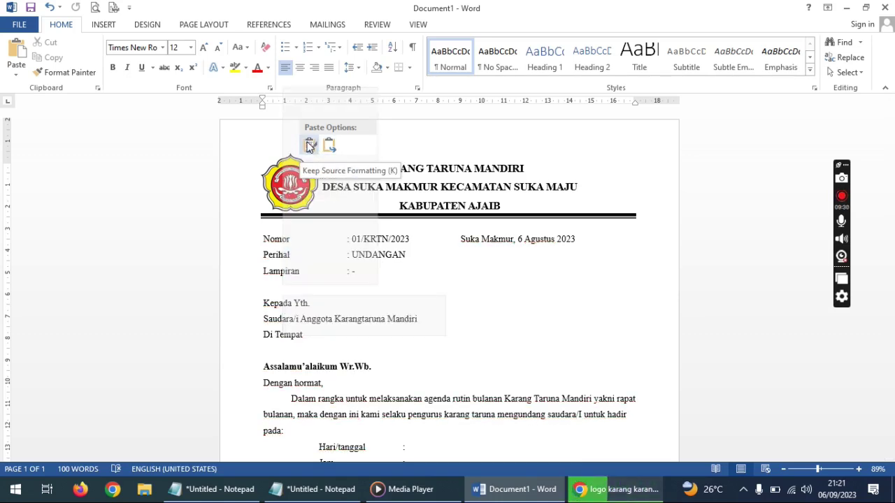
right_click(282, 286)
key("Escape")
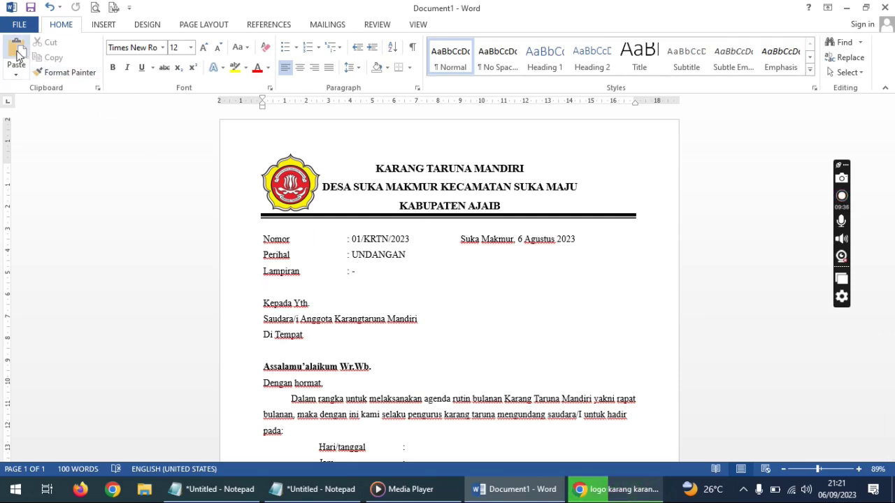
left_click(639, 489)
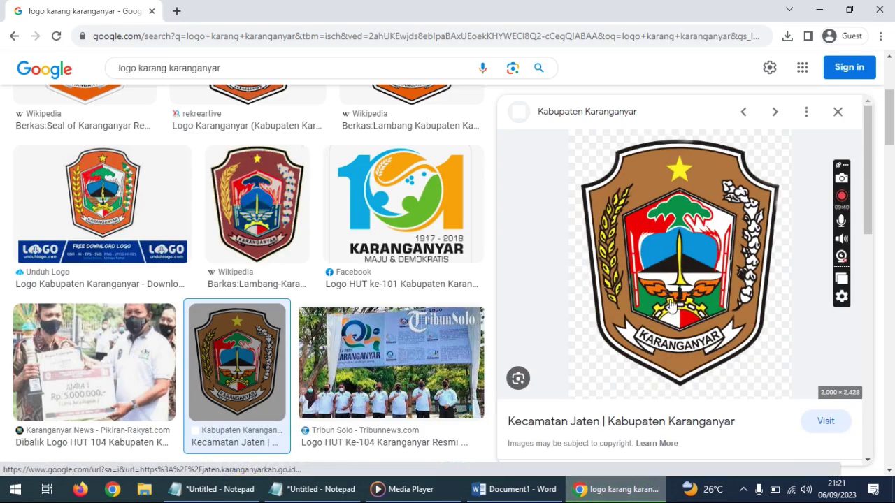
Copy the orange Karanganyar logo image from rekreartive and switch back to the Word letter
scroll(595, 267, "up", 3)
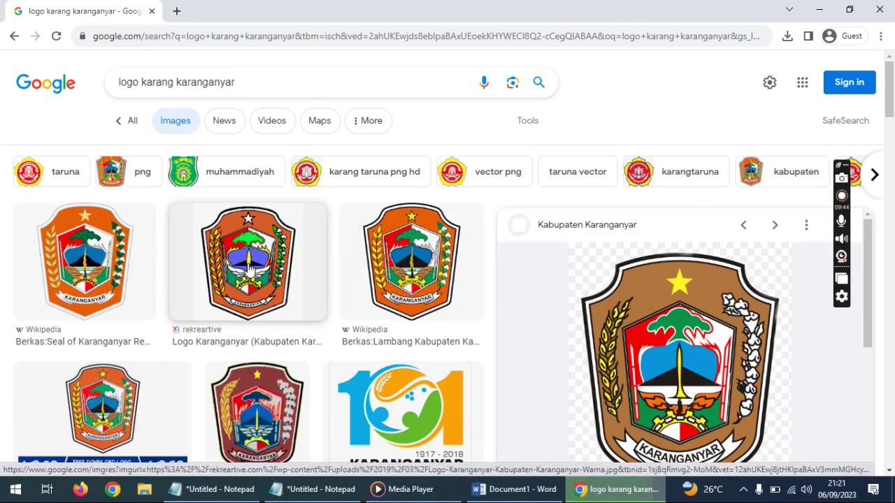
left_click(248, 269)
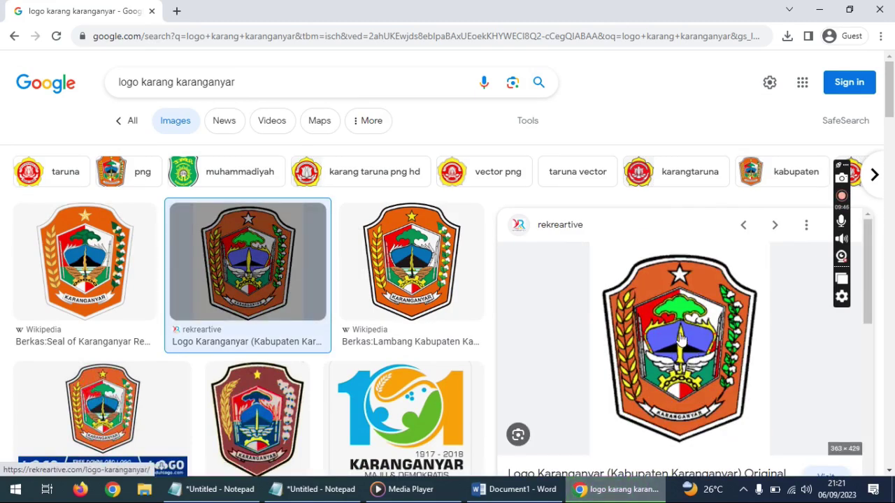
right_click(681, 317)
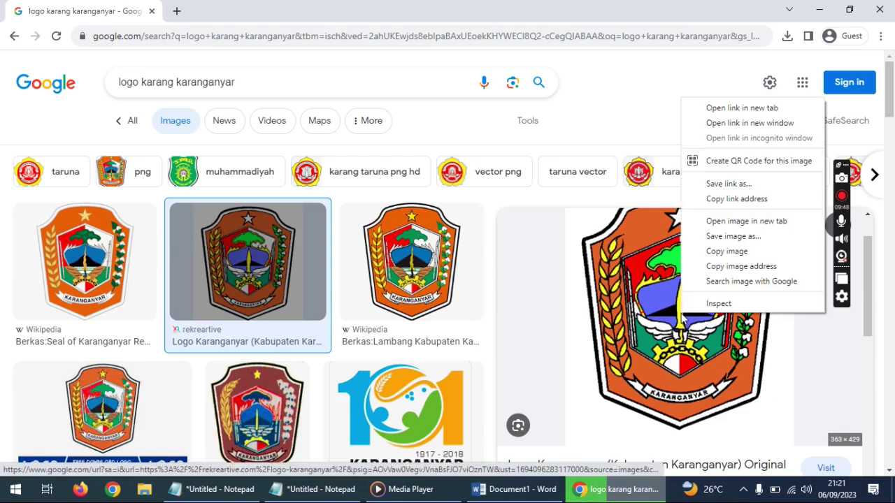
left_click(717, 252)
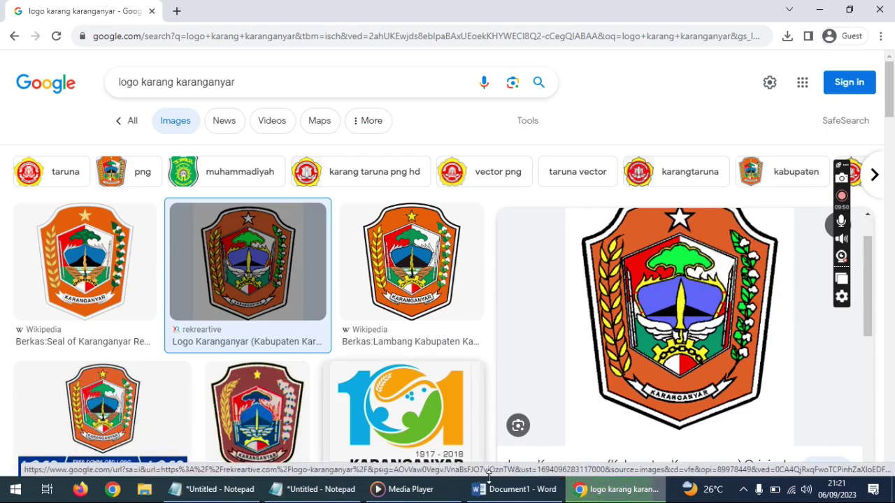
left_click(515, 489)
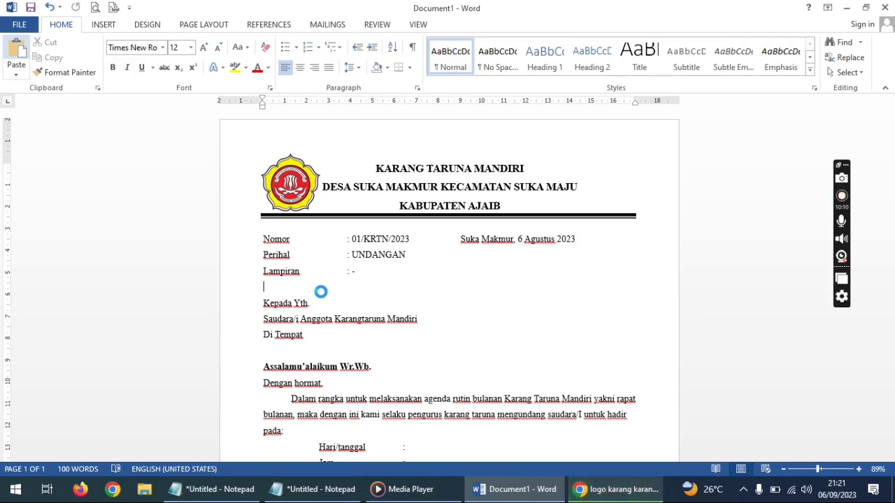
Set the pasted orange logo's text wrapping to Behind Text
scroll(352, 313, "up", 2)
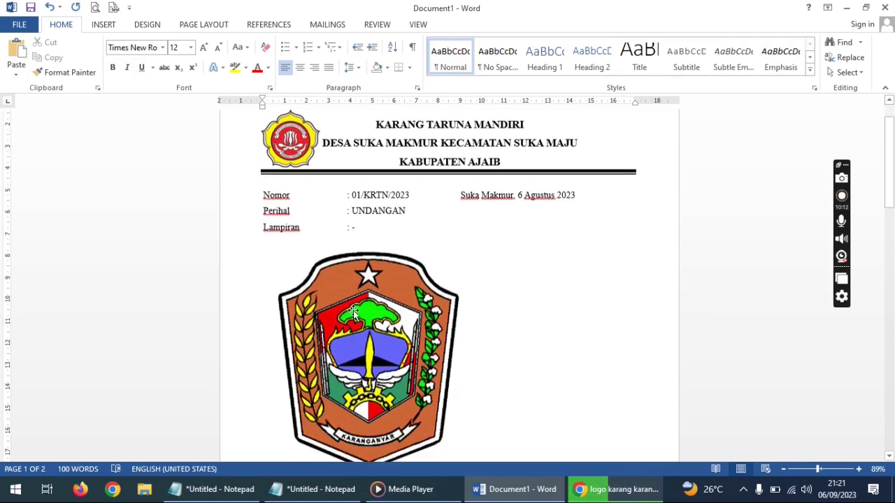
scroll(353, 312, "down", 2)
left_click(357, 291)
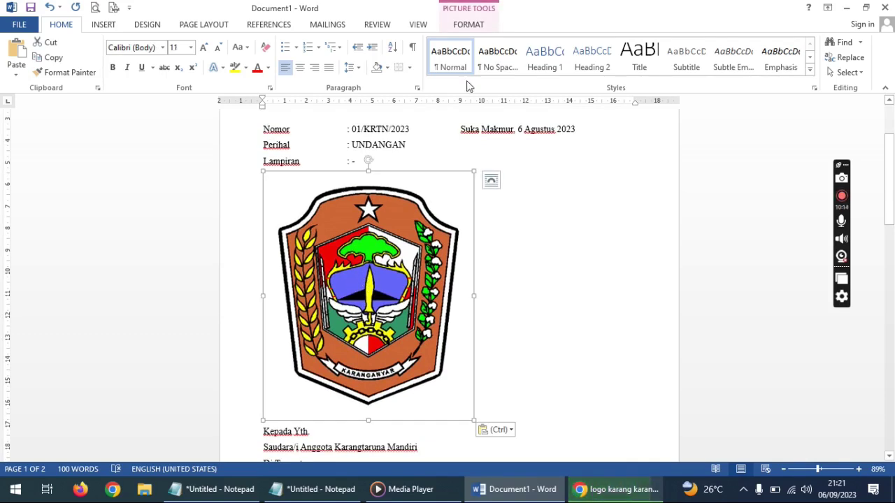
left_click(468, 26)
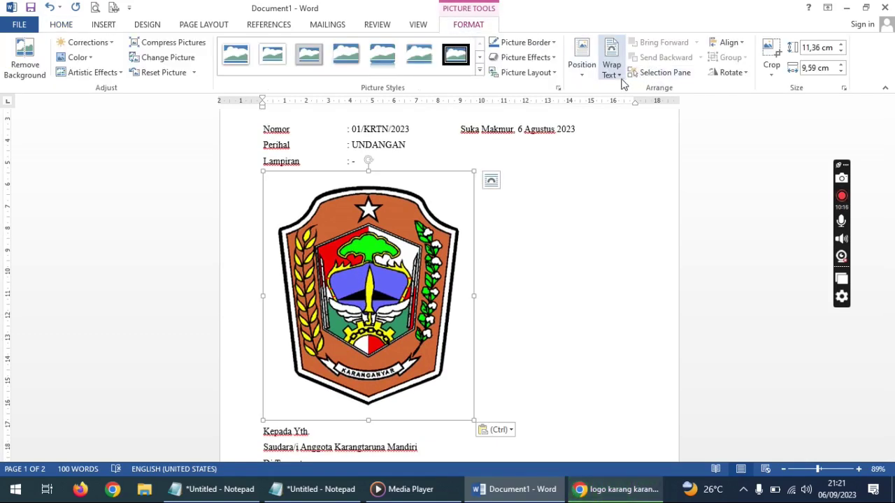
left_click(611, 70)
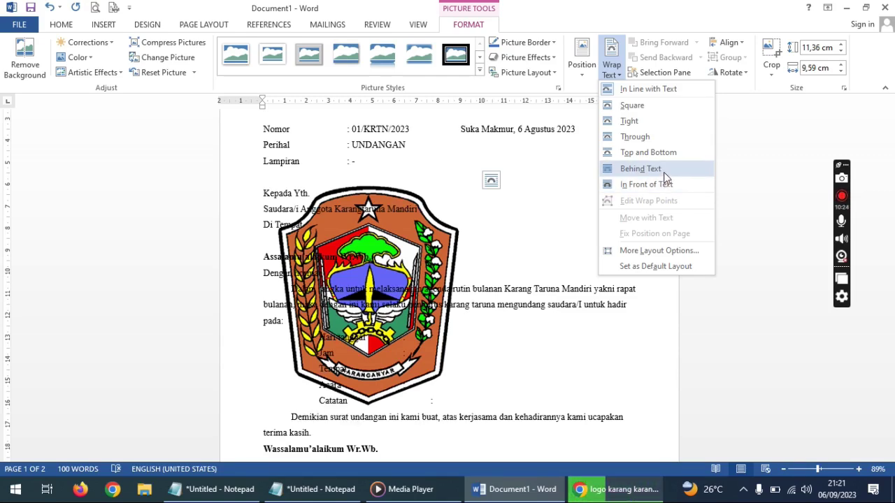
left_click(663, 172)
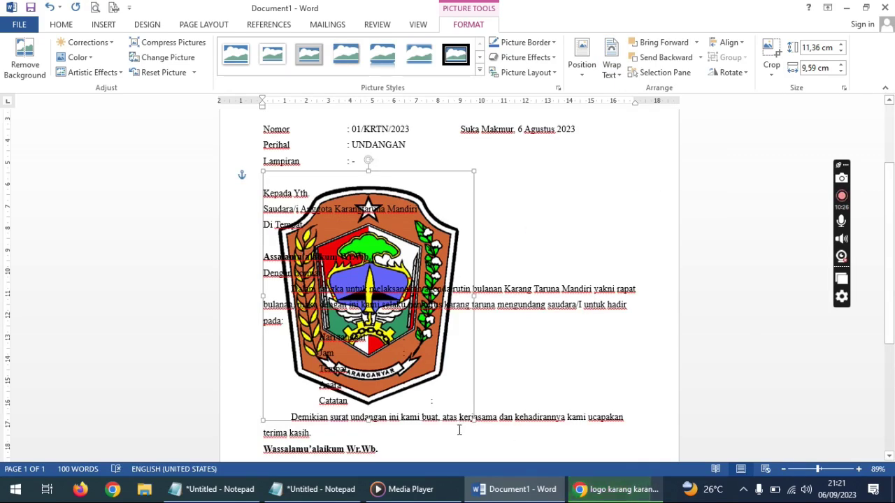
Shrink the orange logo to 2.55 × 2.15 cm, move it top-right, and nudge the left logo
left_click_drag(473, 420, 344, 267)
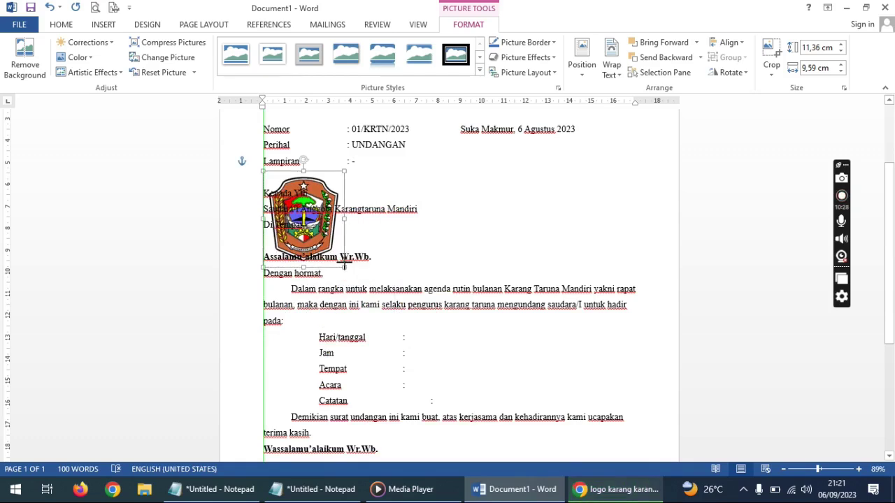
scroll(343, 267, "up", 2)
left_click_drag(303, 301, 558, 184)
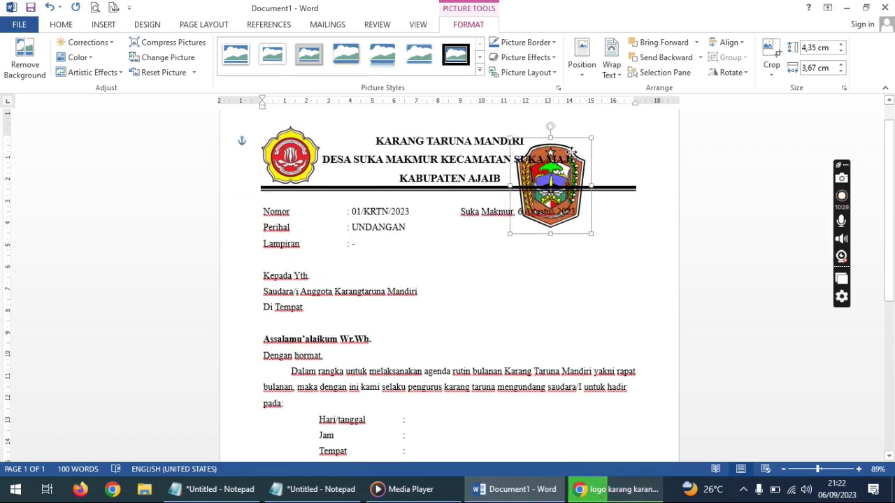
scroll(603, 264, "up", 1)
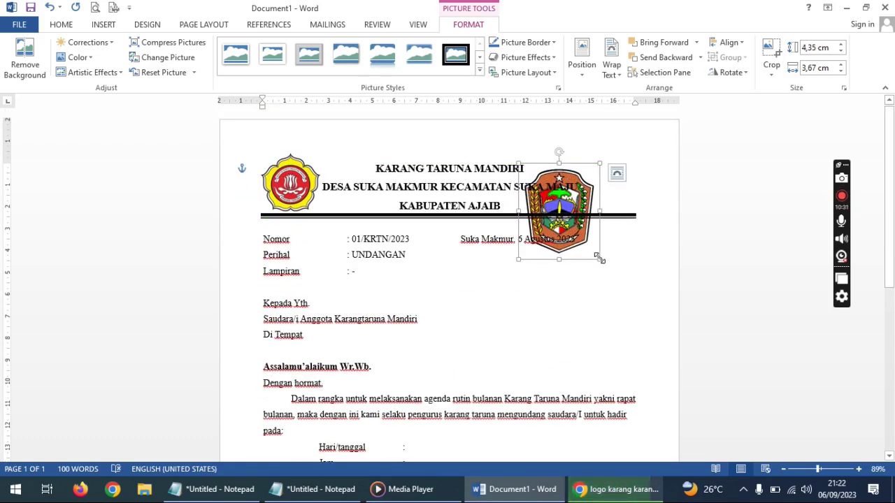
left_click_drag(601, 259, 573, 189)
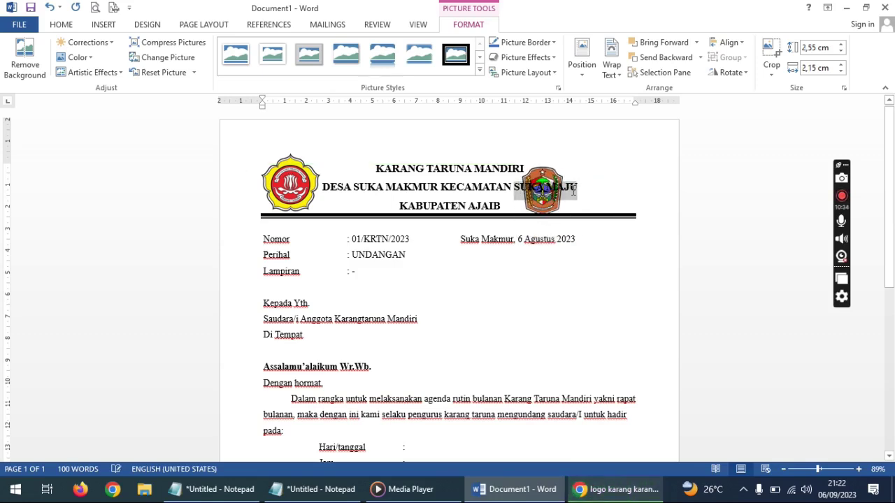
left_click_drag(550, 171, 613, 161)
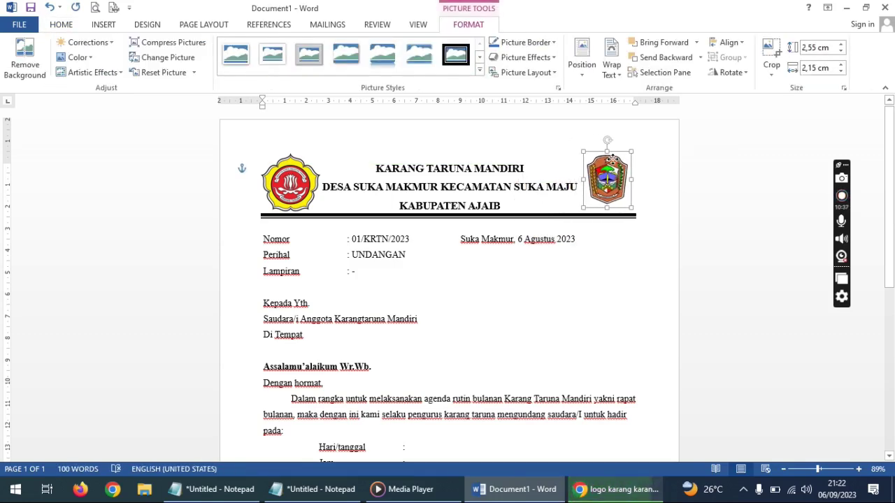
left_click(567, 300)
left_click_drag(283, 186, 282, 181)
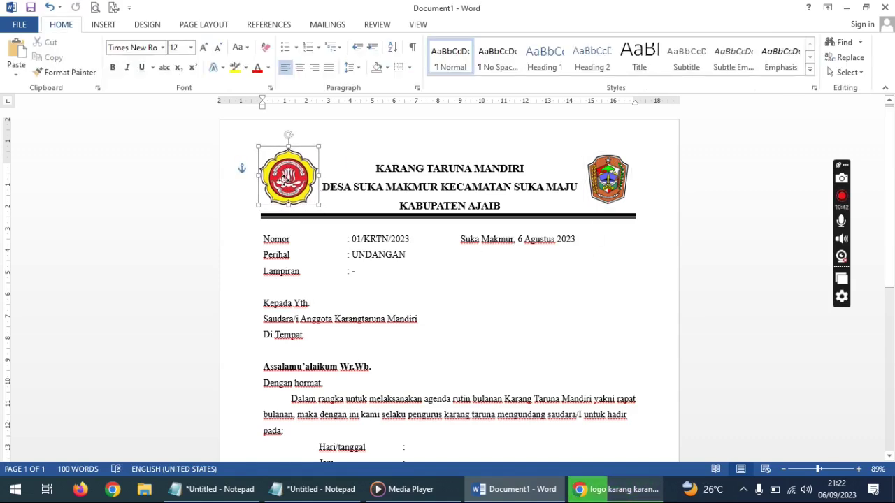
left_click(595, 294)
Add blank lines before Wassalamu'alaikum Wr.Wb. and after Assalamu'alaikum Wr.Wb
scroll(595, 295, "down", 3)
scroll(599, 296, "down", 3)
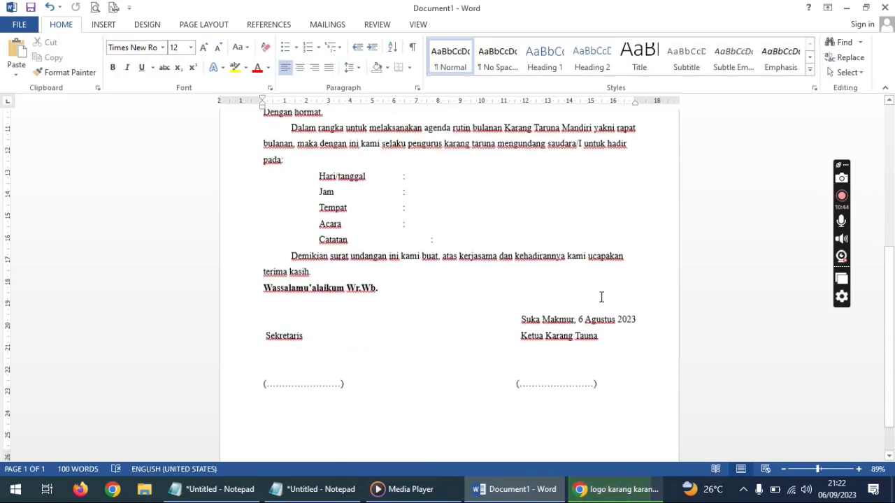
scroll(601, 297, "down", 1)
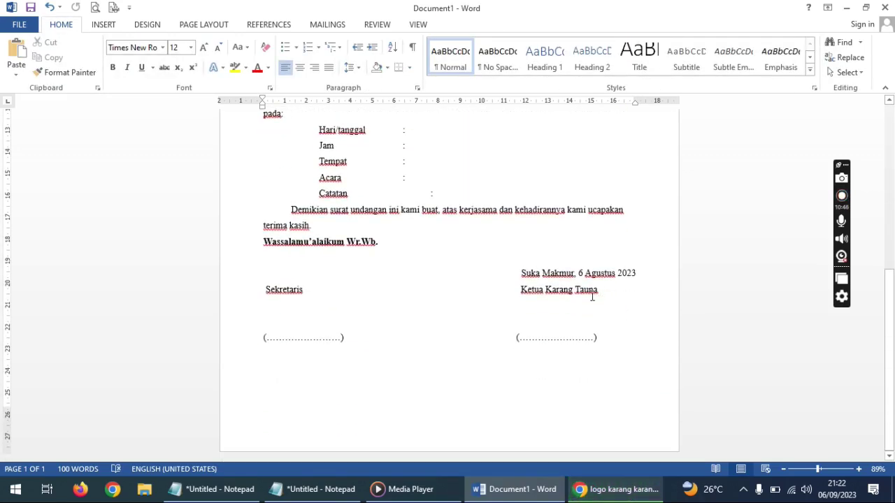
key("Return")
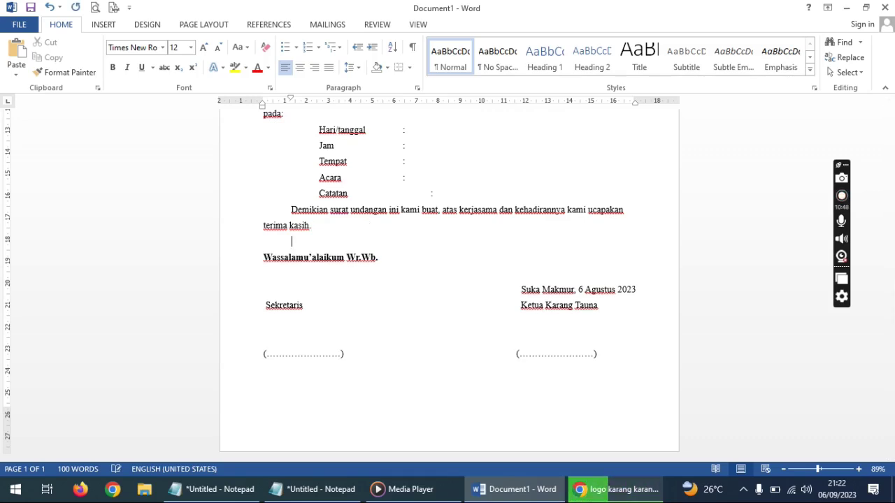
scroll(365, 227, "up", 3)
scroll(370, 231, "up", 1)
left_click(385, 241)
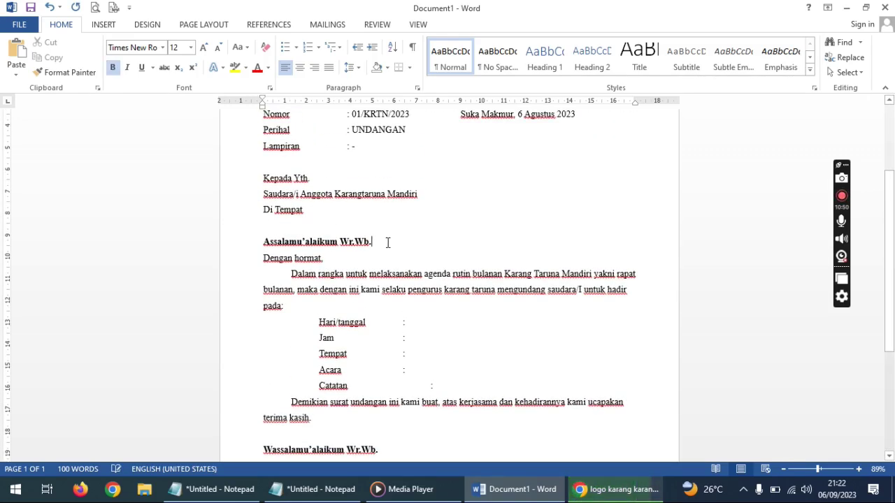
key("Return")
scroll(387, 242, "up", 3)
Delete the extra tab before the Catatan colon to align it with Hari/tanggal, Jam, Tempat, Acara
scroll(389, 242, "down", 4)
scroll(388, 243, "down", 3)
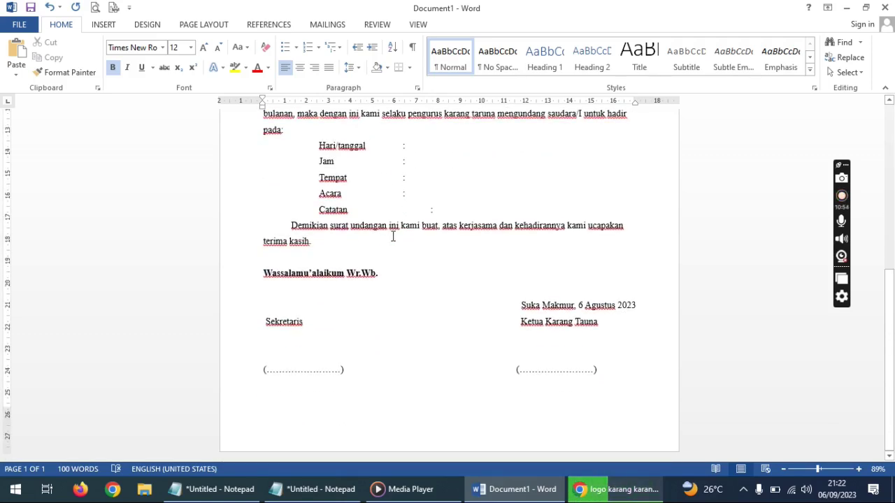
left_click(427, 208)
key("BackSpace")
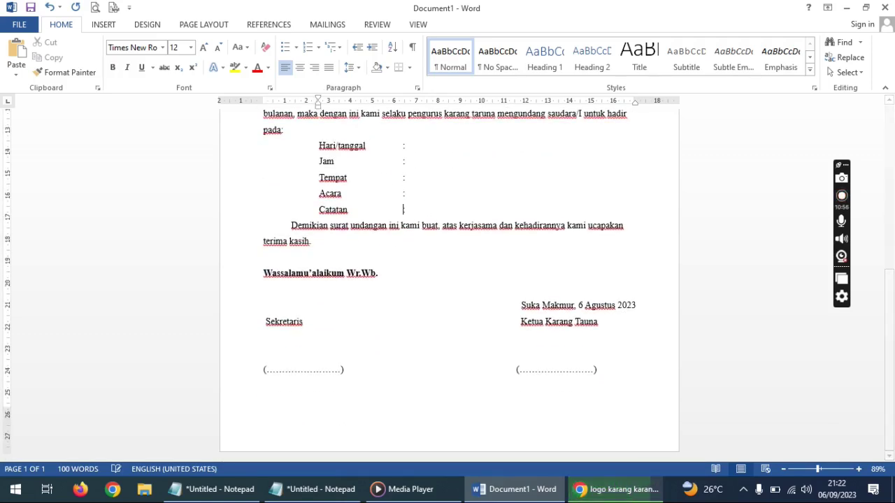
scroll(447, 280, "up", 1)
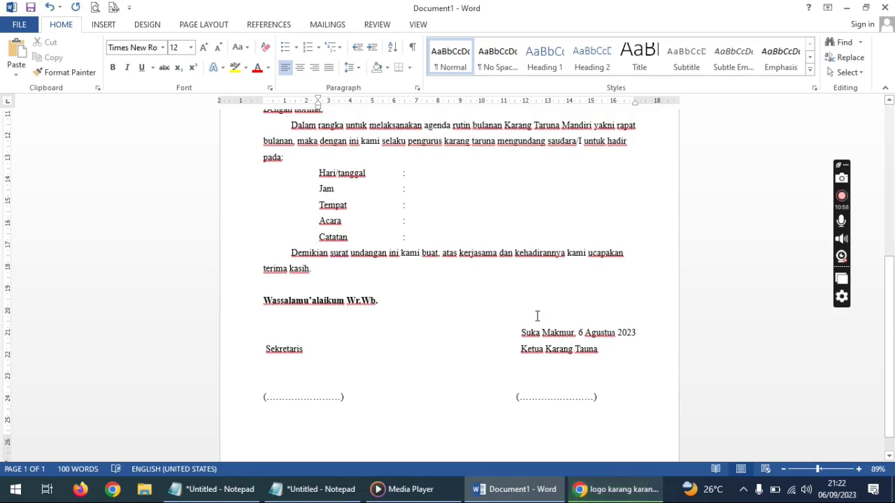
scroll(537, 316, "up", 6)
scroll(537, 316, "up", 4)
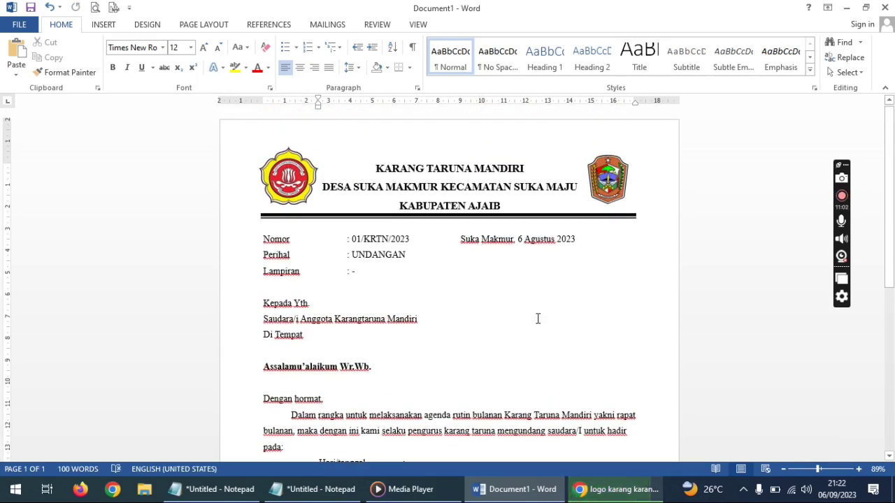
Highlight the Notepad guide's save-to-Documents steps and file-naming rule, then switch back to Word
left_click(220, 488)
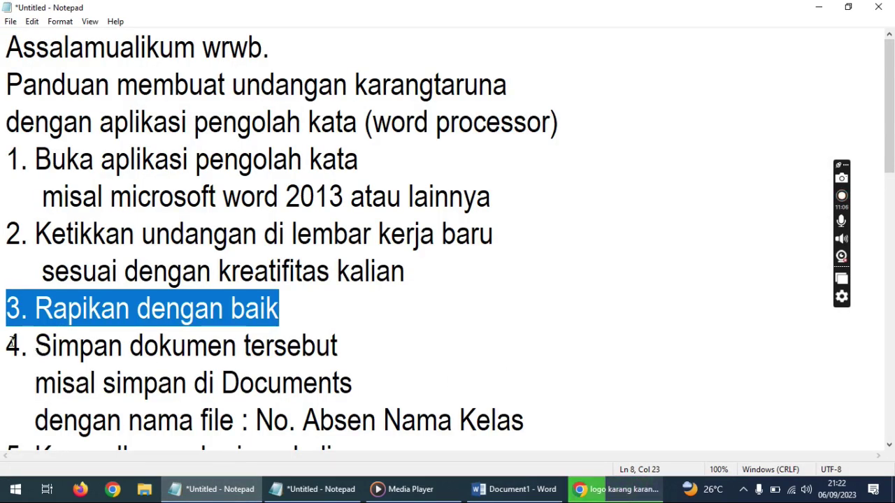
left_click_drag(8, 345, 346, 356)
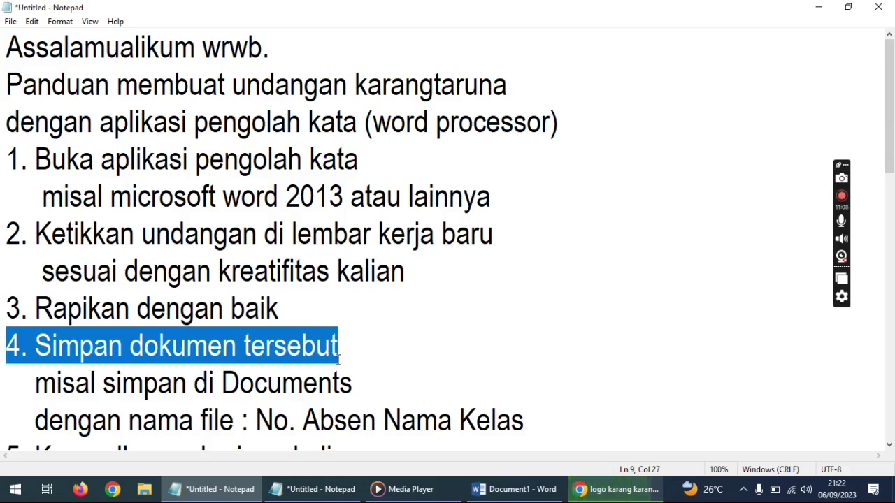
left_click_drag(37, 388, 372, 393)
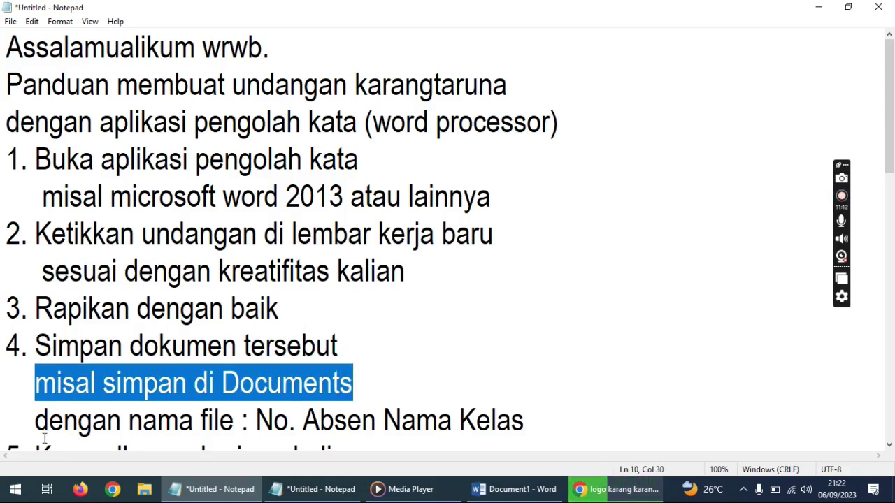
left_click_drag(43, 426, 554, 424)
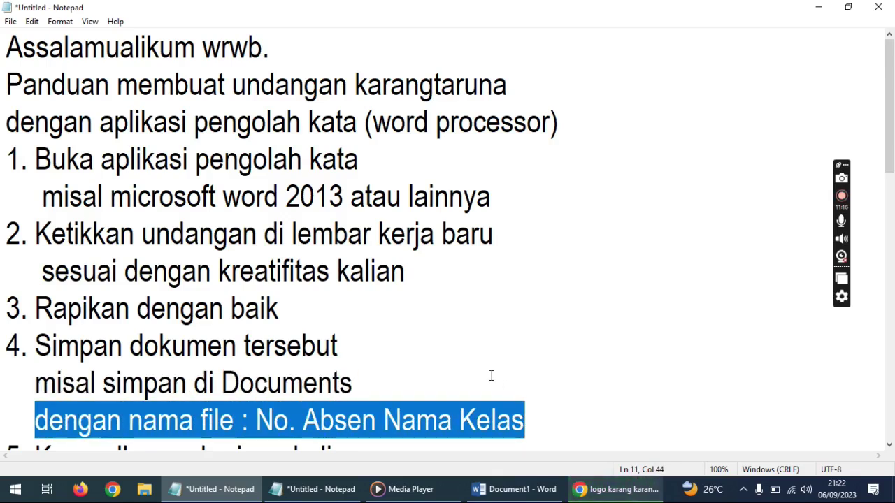
scroll(492, 376, "down", 1)
scroll(490, 371, "up", 1)
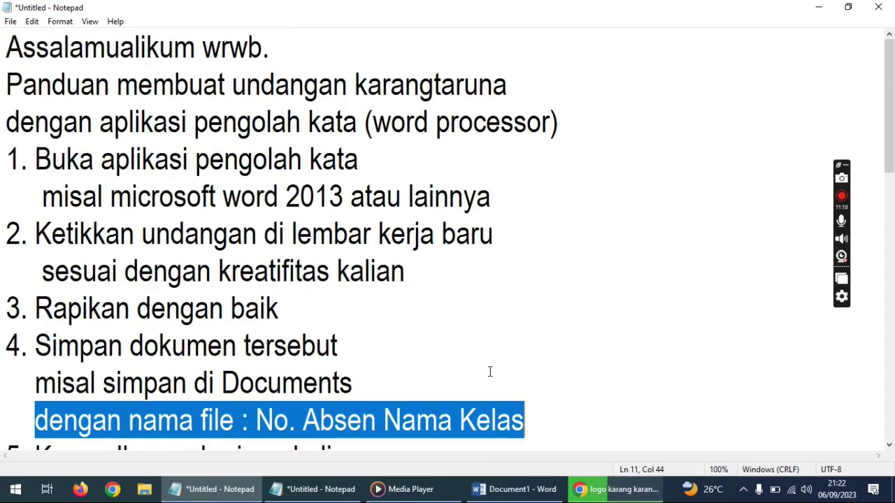
left_click(509, 492)
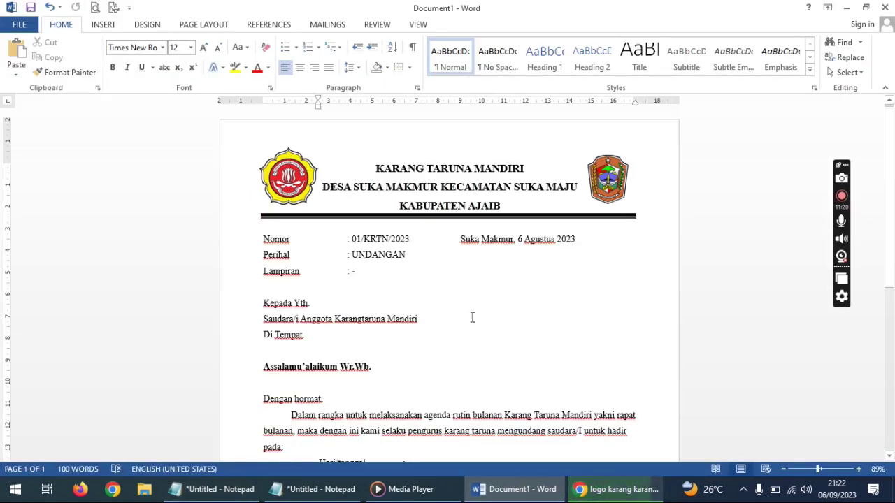
Open the Save As window and choose Documents as the save location
left_click(19, 26)
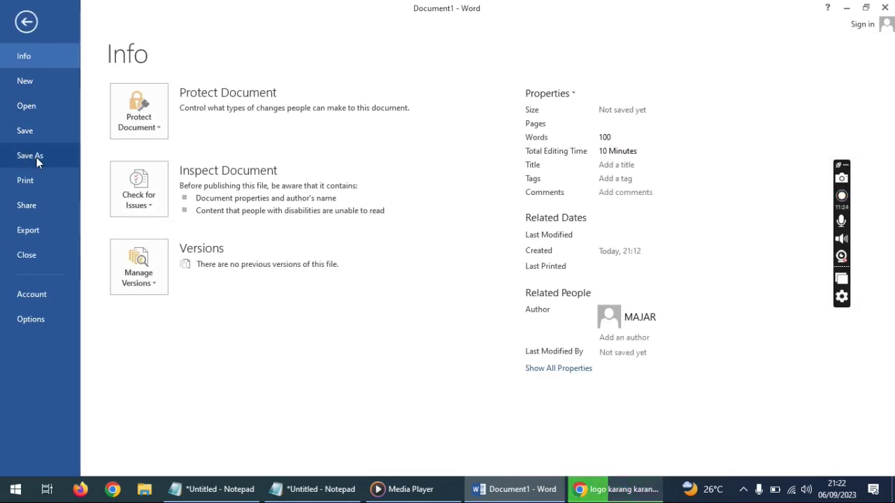
left_click(36, 158)
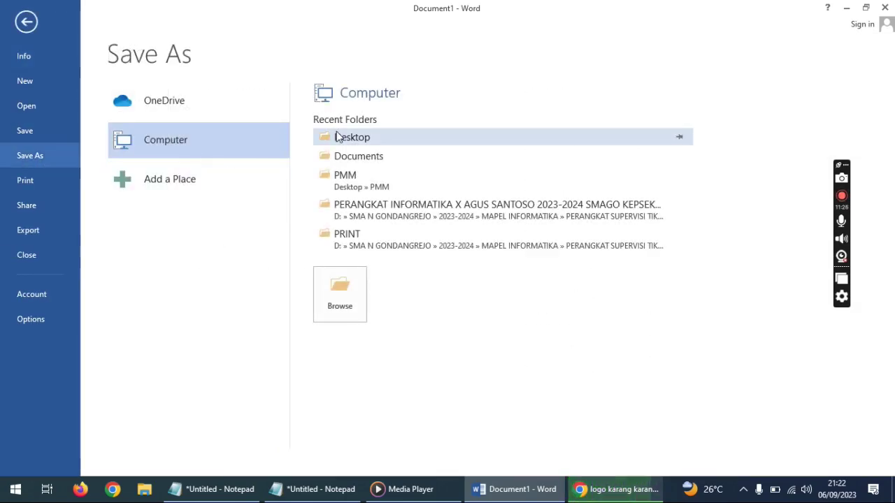
left_click(347, 291)
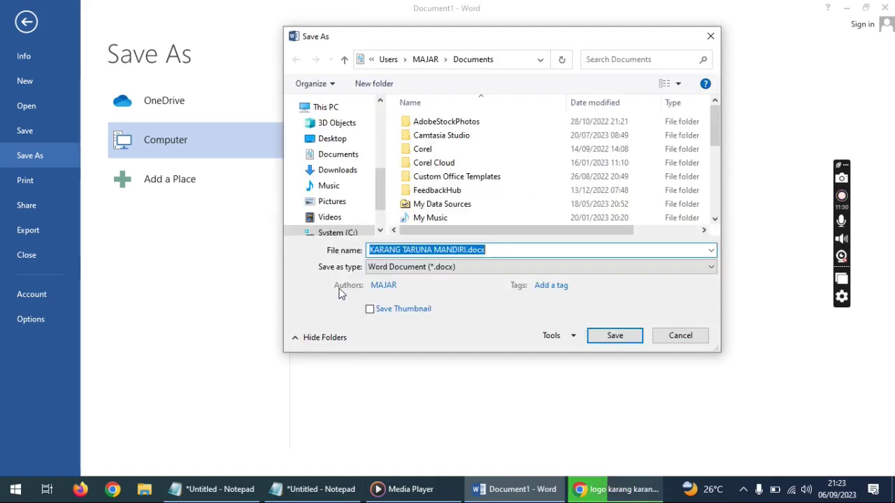
scroll(378, 193, "up", 2)
scroll(377, 202, "down", 3)
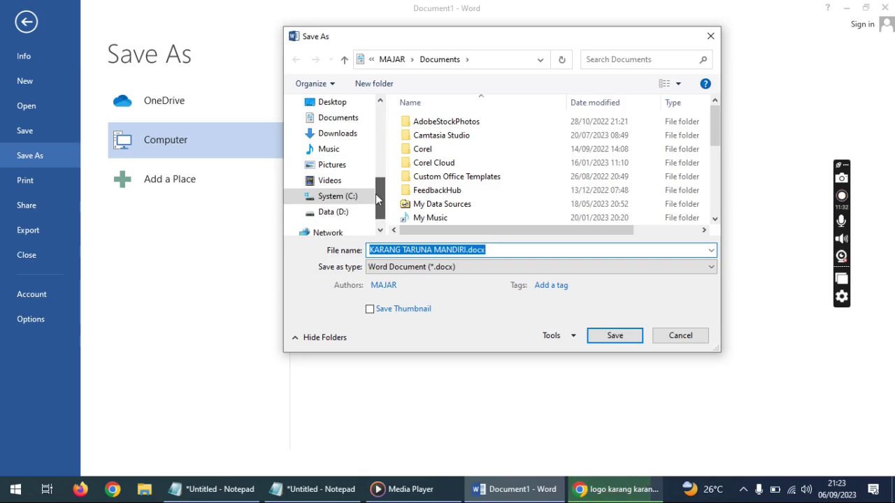
scroll(376, 208, "down", 1)
scroll(376, 207, "up", 2)
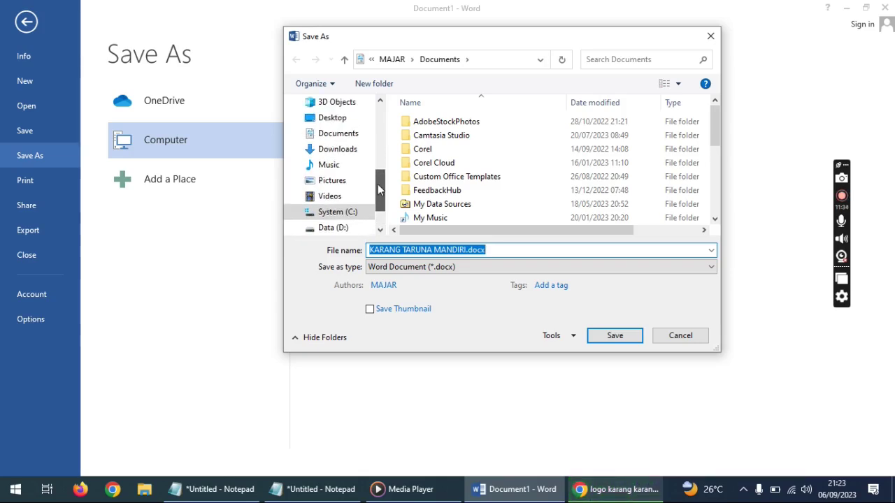
scroll(346, 204, "up", 1)
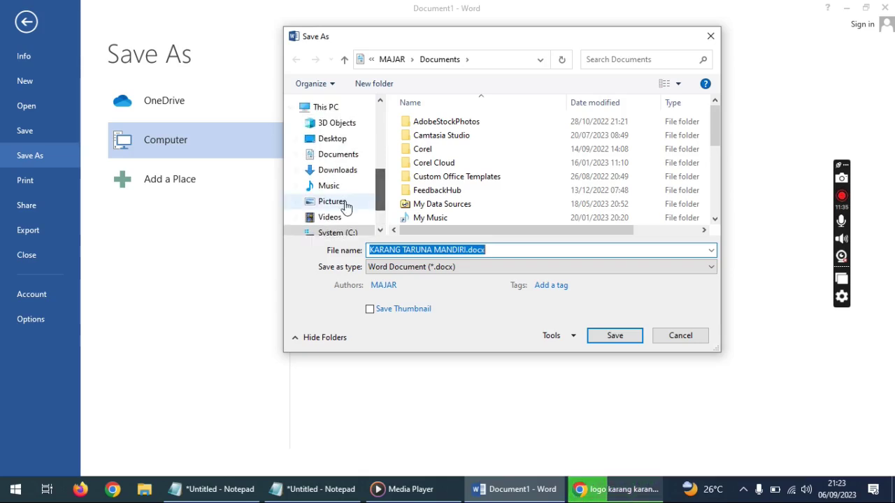
left_click(339, 154)
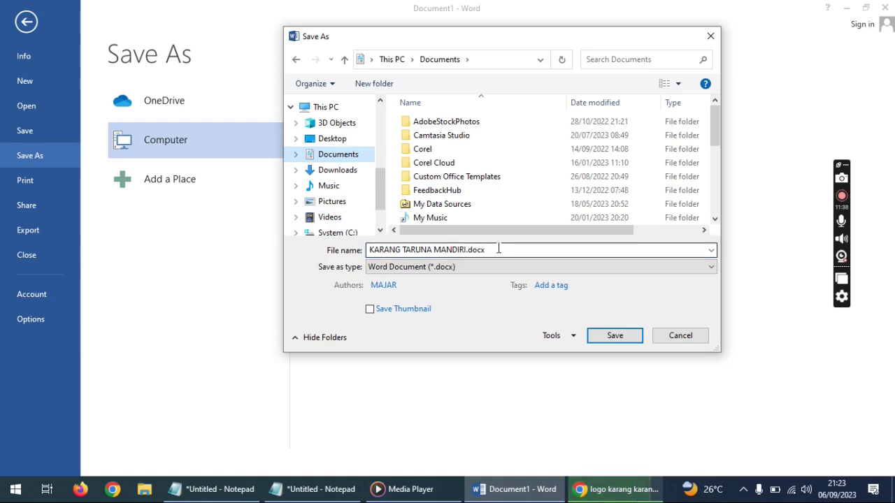
Name the file '03 Budi XE1 Undangan Karangtaruna', keep Word Document (*.docx), and save
left_click(371, 250)
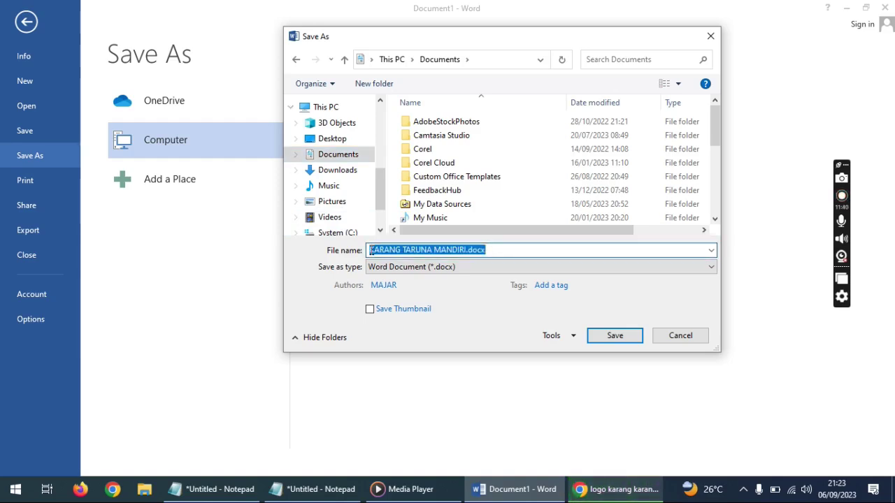
left_click(371, 250)
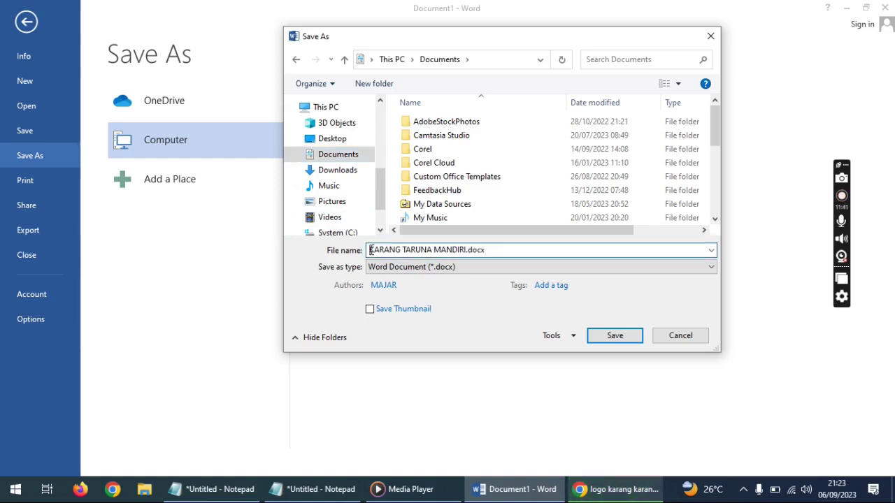
double_click(506, 250)
key("ctrl+a")
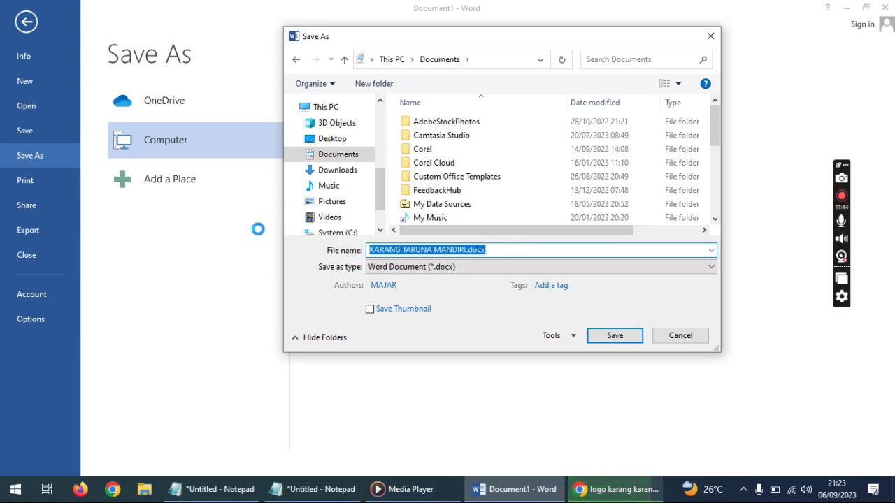
type("03 Budi X")
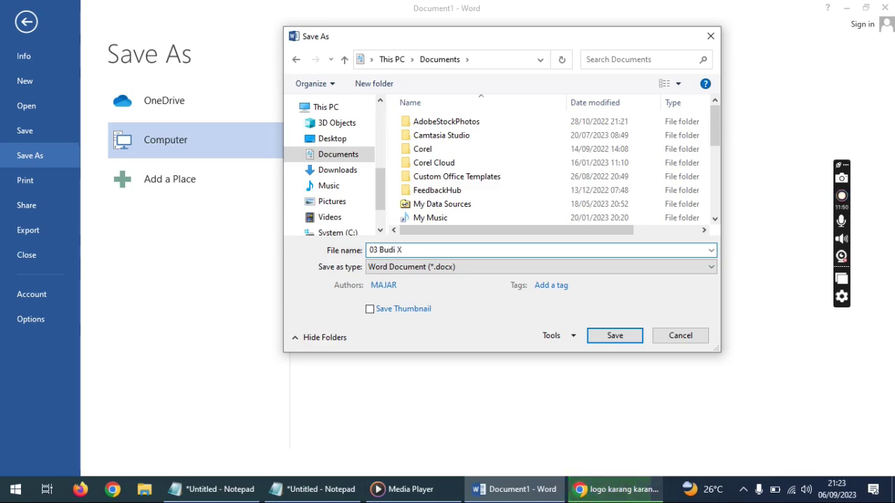
type("1 Undangan Karangtaruna")
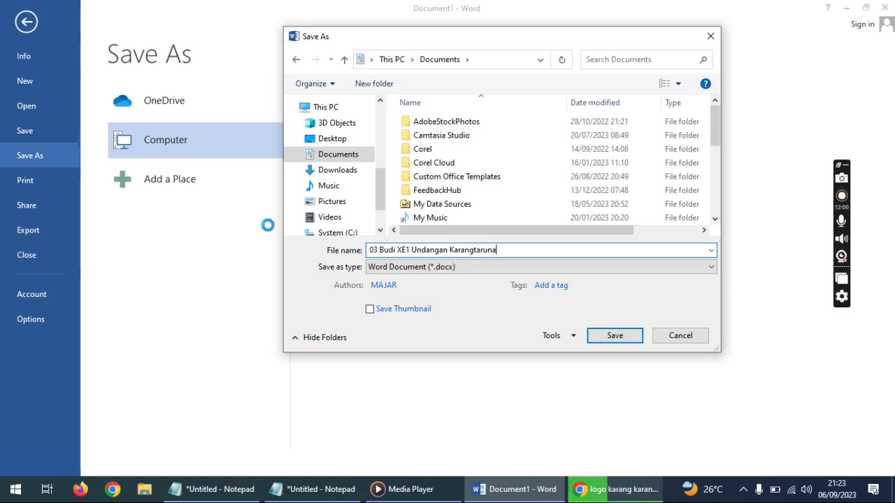
left_click(416, 268)
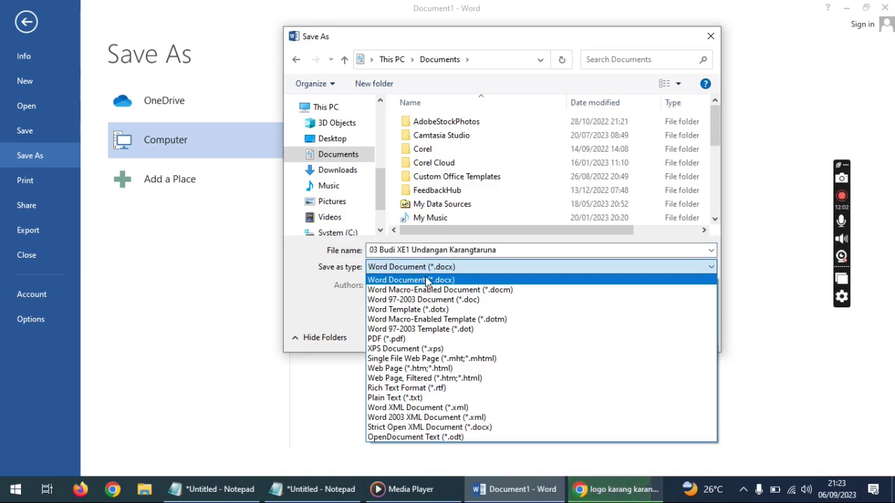
left_click(427, 281)
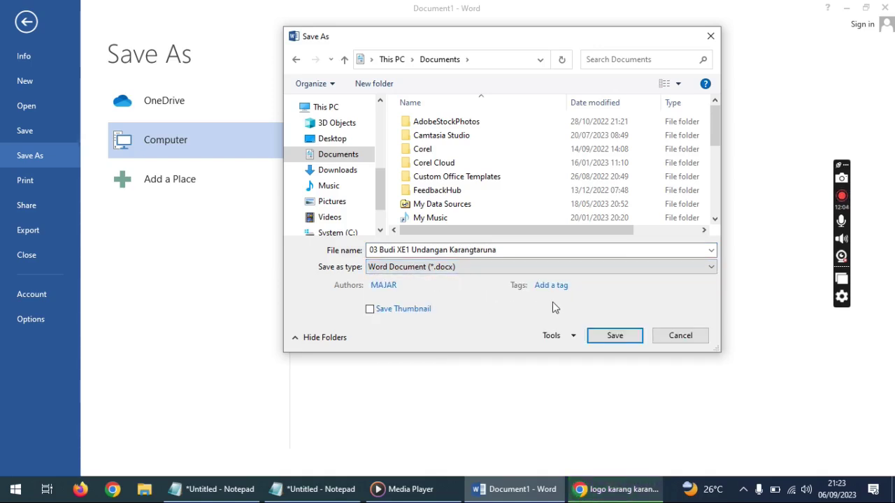
left_click(570, 271)
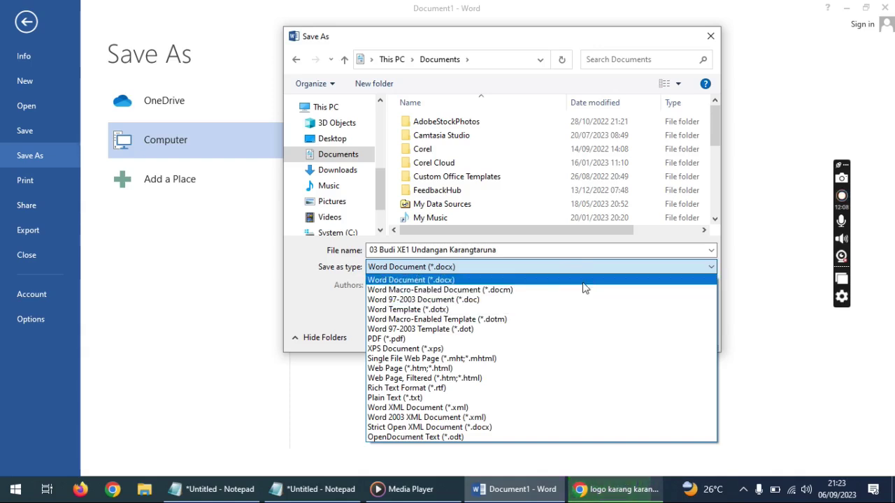
left_click(583, 283)
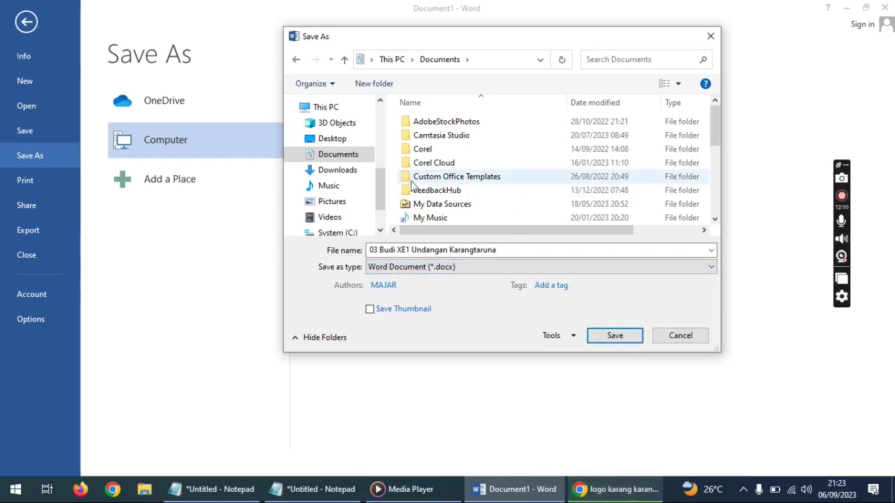
left_click(615, 335)
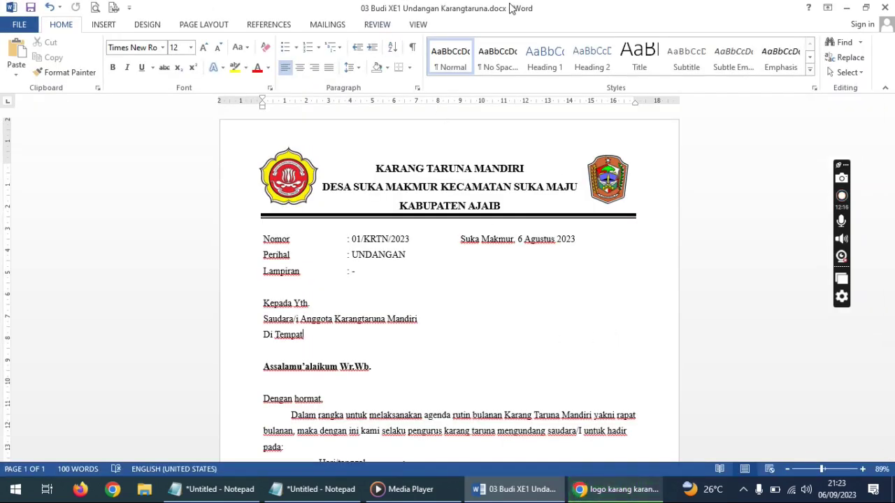
In Notepad, highlight step 5's lines on uploading work to Google Drive via the class link
key("alt+Tab")
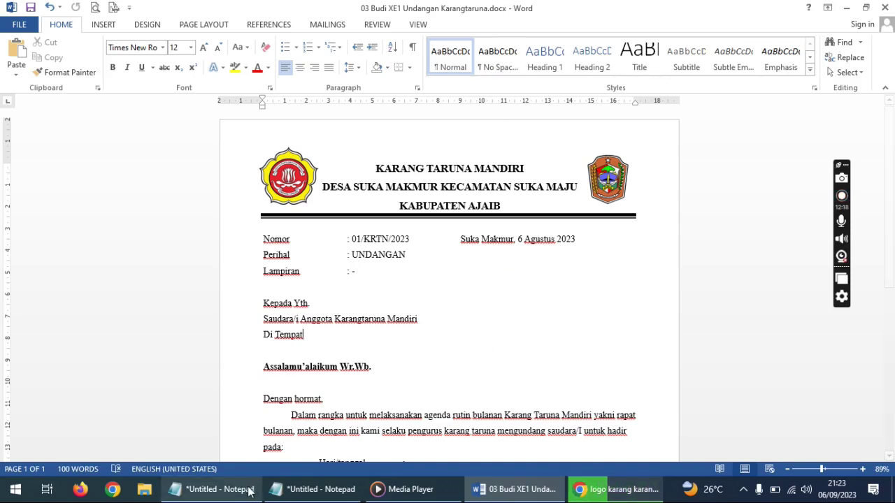
scroll(350, 349, "down", 2)
scroll(350, 349, "down", 1)
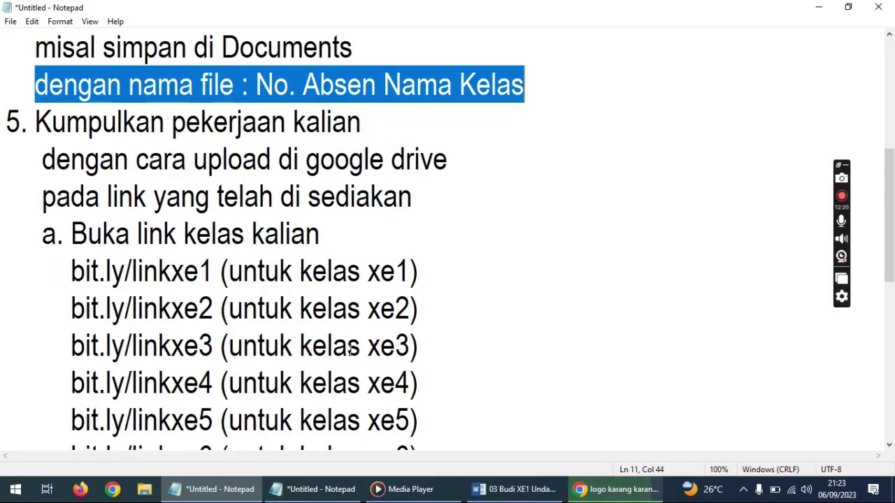
left_click_drag(14, 121, 361, 122)
left_click_drag(43, 159, 471, 159)
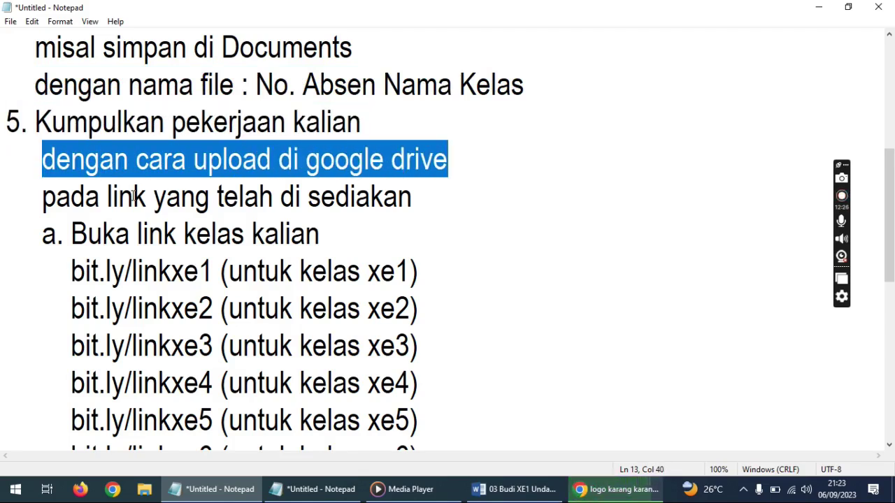
left_click_drag(45, 202, 429, 189)
left_click_drag(27, 244, 340, 244)
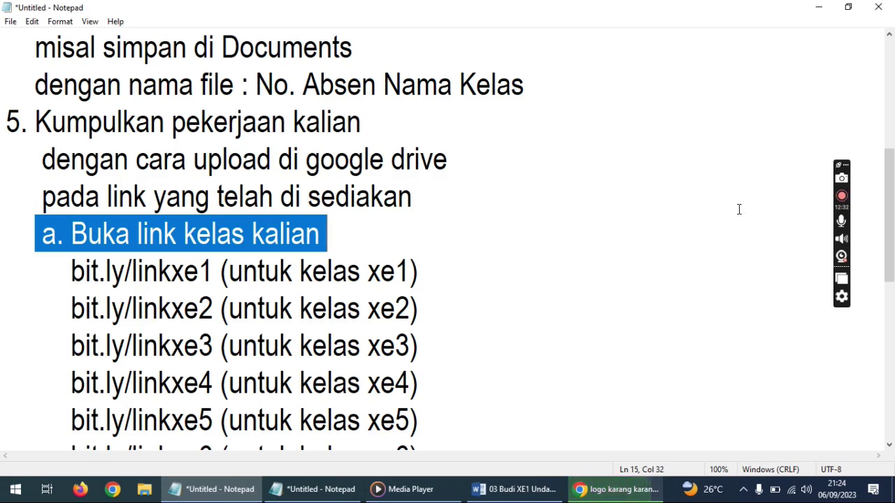
Highlight the class xe1 link line and bring Chrome to the front
left_click_drag(887, 169, 886, 195)
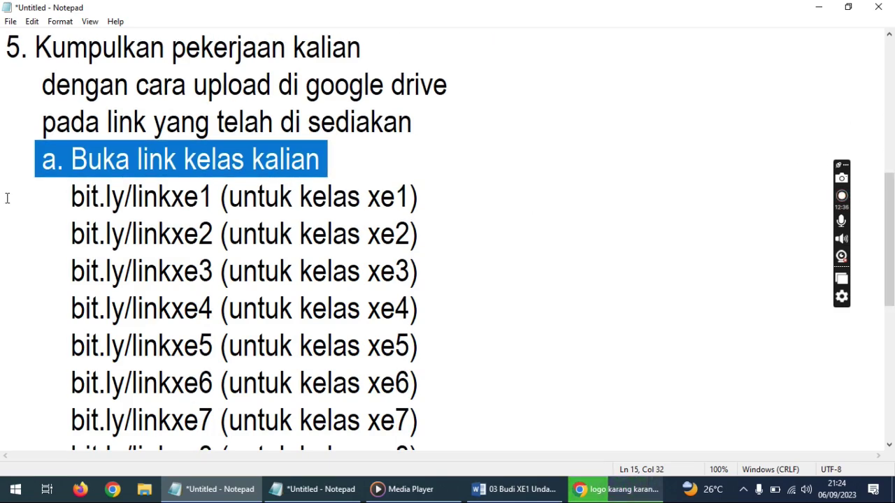
scroll(7, 198, "down", 1)
mouse_move(71, 82)
left_mouse_down()
mouse_move(285, 103)
mouse_move(439, 342)
left_mouse_up()
left_click(213, 196)
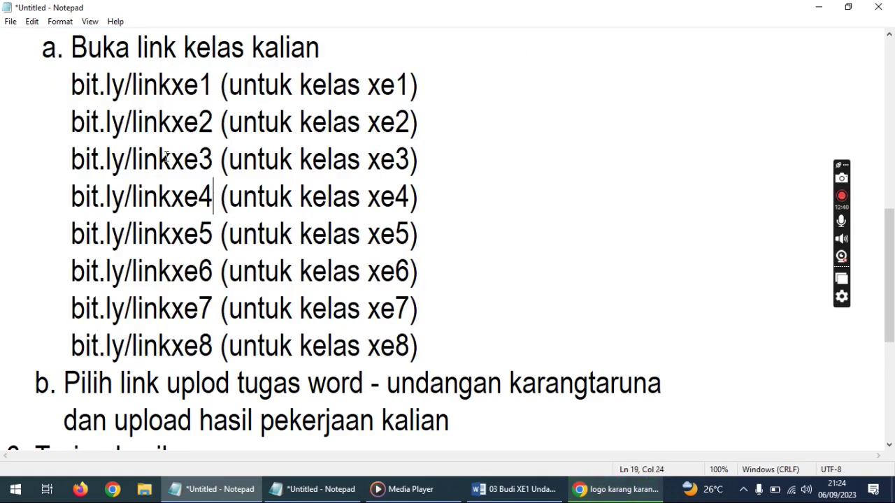
left_click_drag(69, 87, 465, 83)
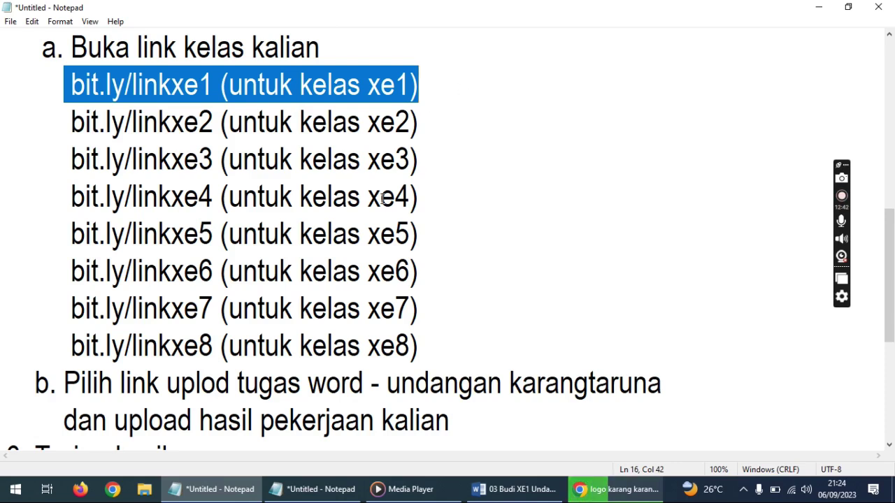
left_click(589, 489)
left_click(175, 10)
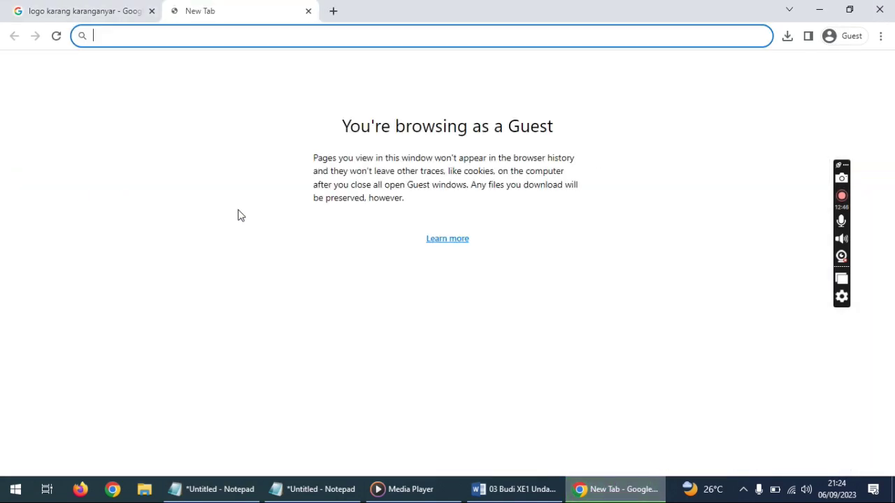
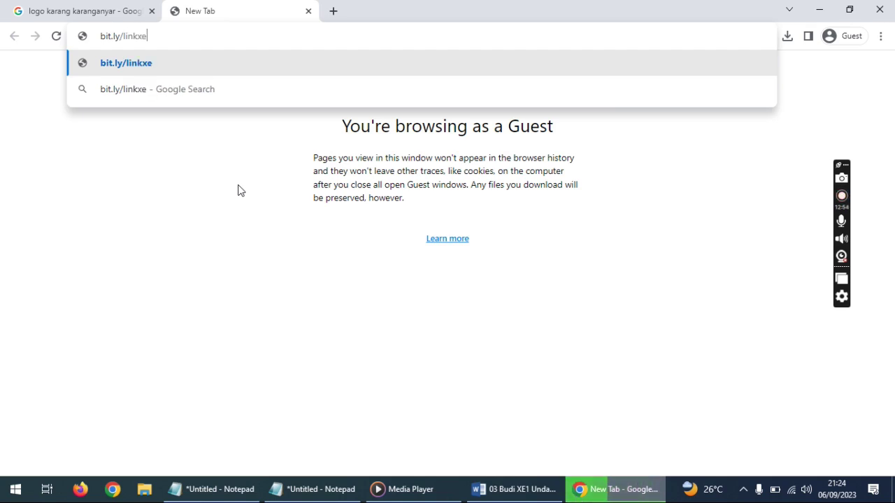
key("Return")
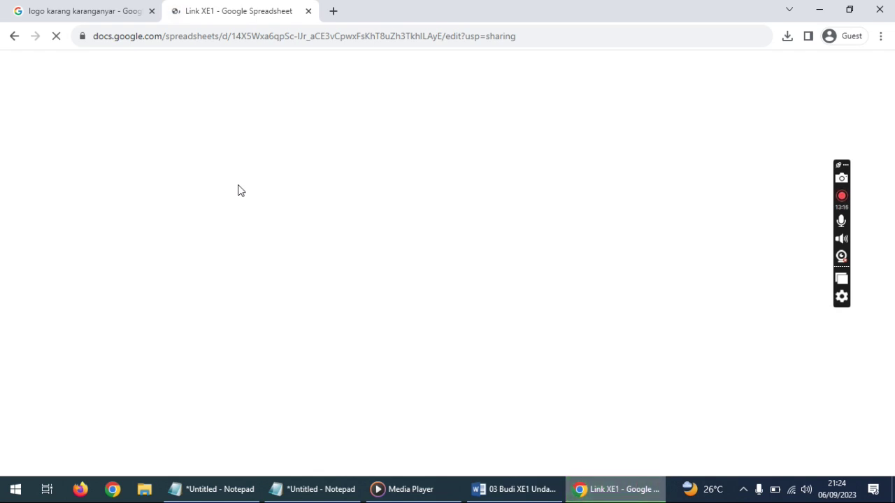
Reload the Link XE1 spreadsheet page, then bring Notepad forward
left_click(257, 40)
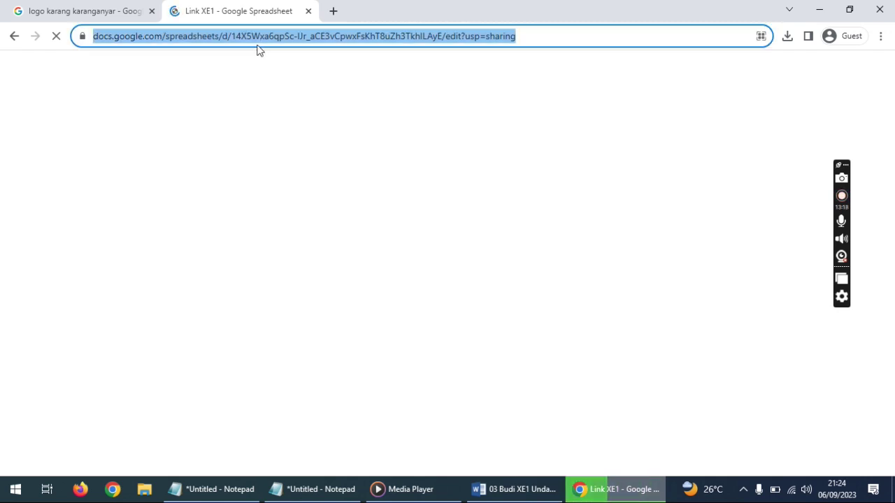
key("Return")
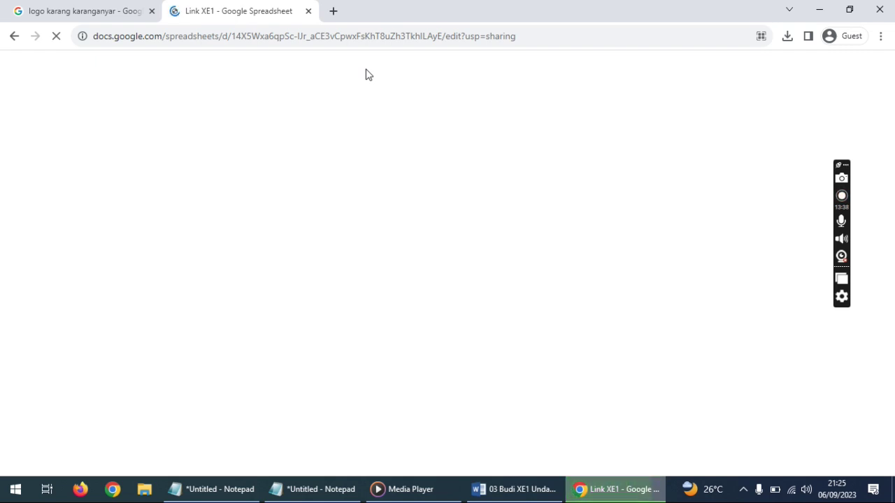
left_click(238, 494)
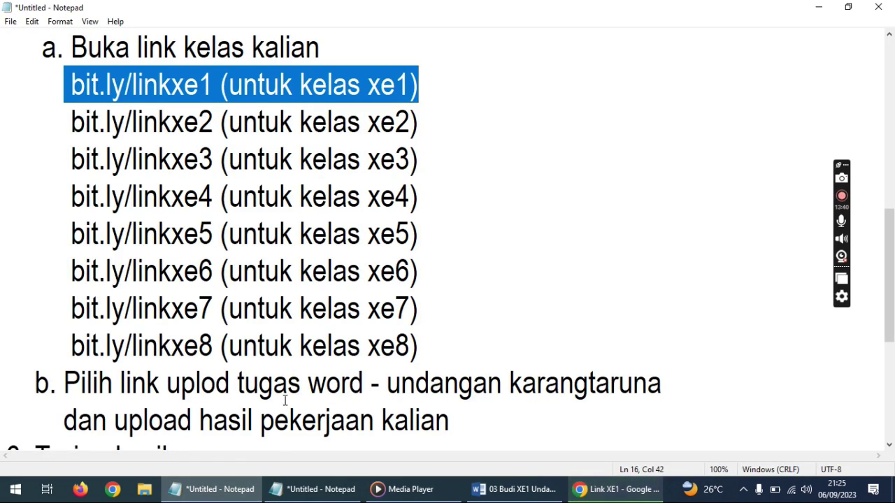
Add the note 'SABAR INTERNET LEMOT :)' after the xe8 link line and check Chrome's loading
left_click(468, 344)
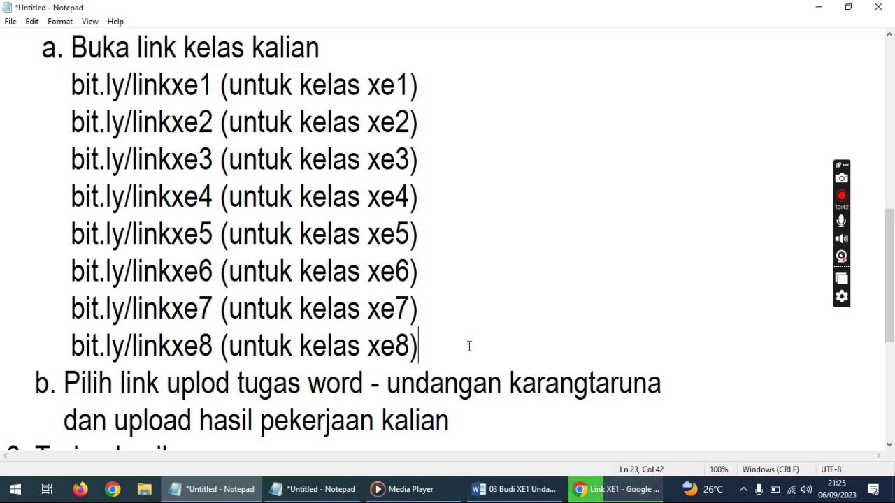
key("Tab")
type("SA")
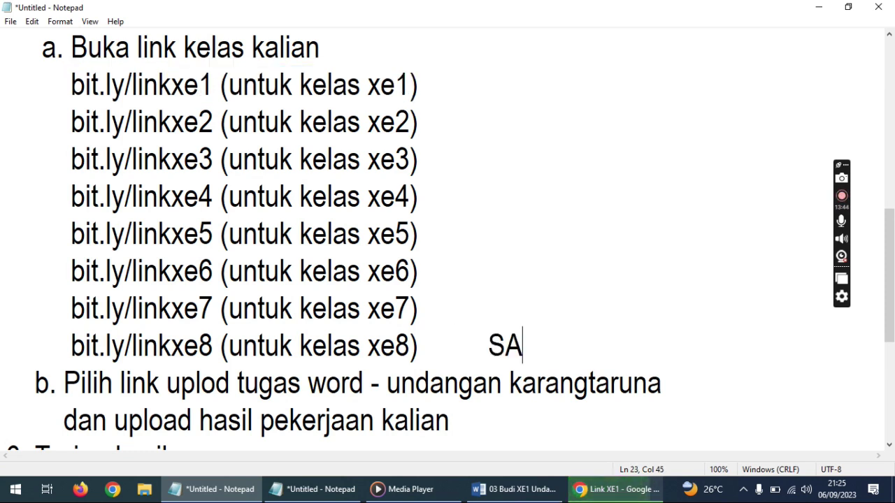
type("BAR IN")
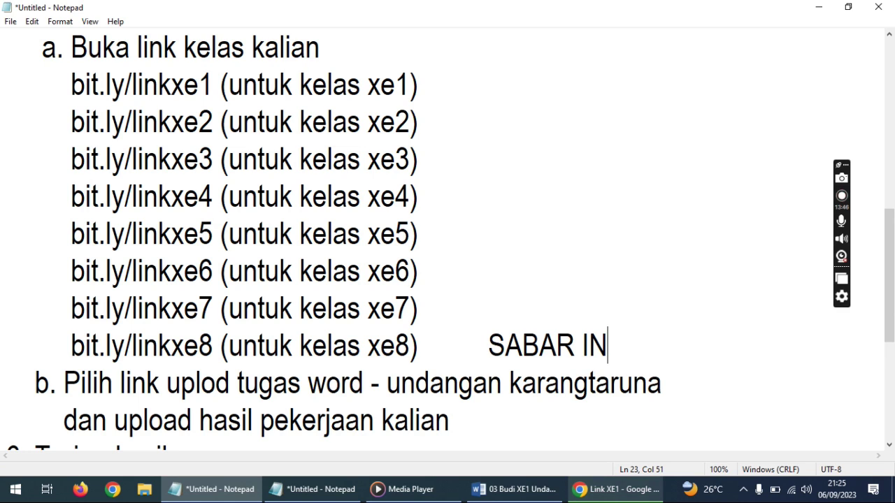
type("FORNET ")
type("EMO")
type("Y")
key("BackSpace")
type("T")
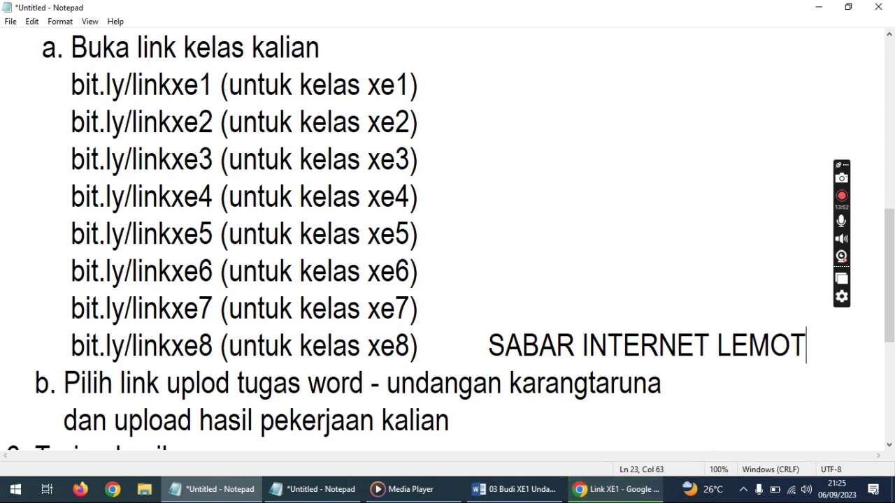
type(" :)")
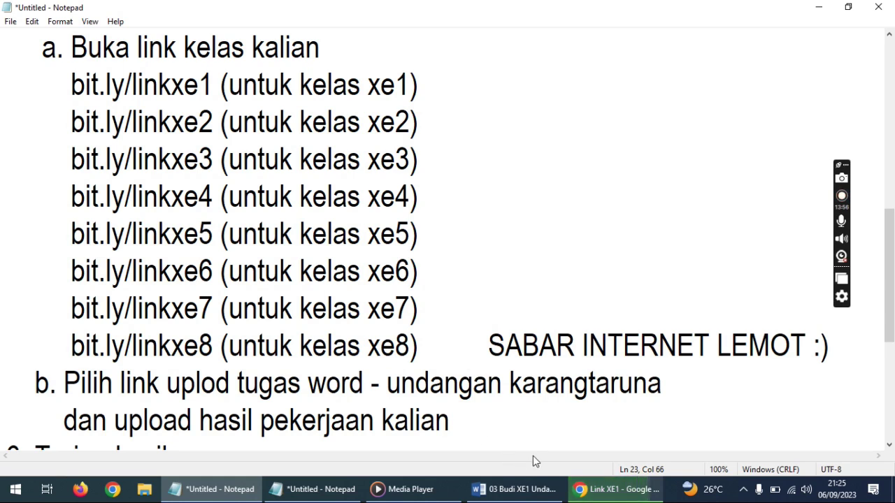
left_click(595, 492)
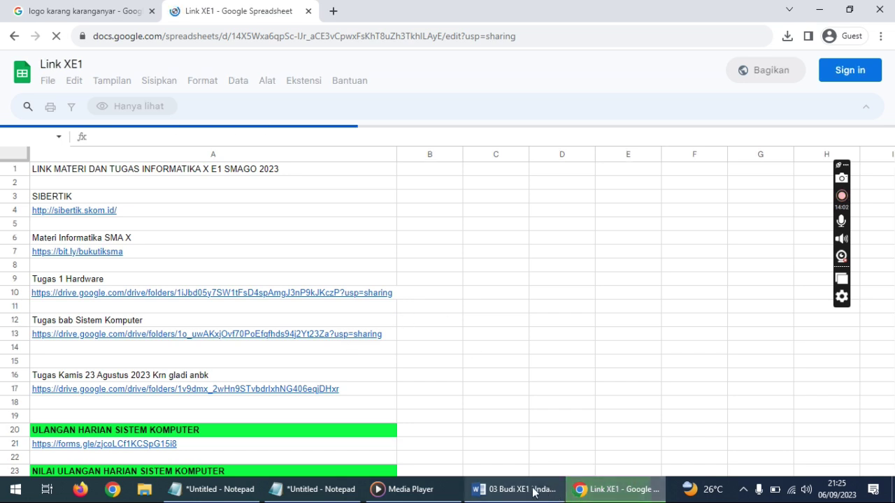
left_click(237, 495)
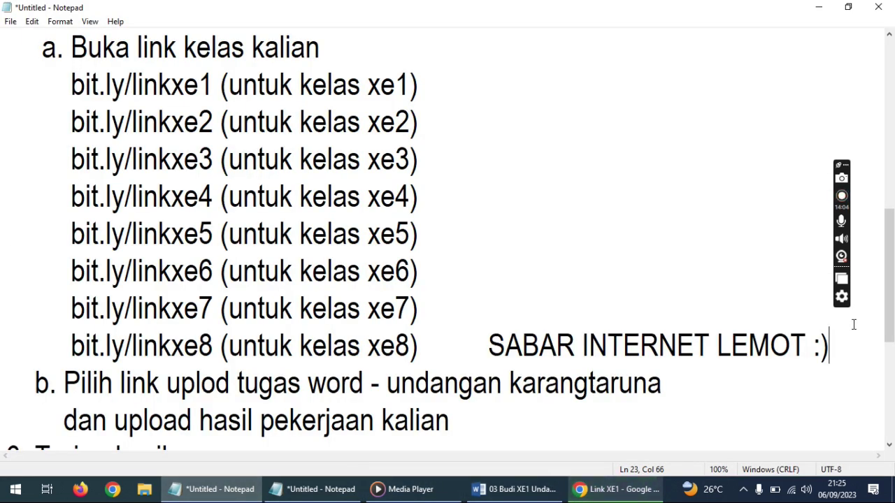
Replace the note with 'ALHAMDULILLAH KEBUKA', then delete it entirely
left_click_drag(7, 383, 516, 363)
left_click_drag(829, 345, 489, 345)
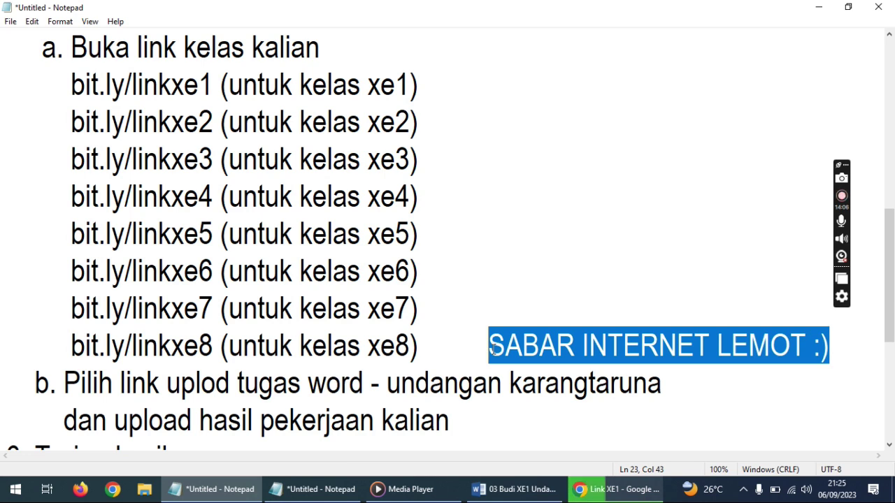
type("AL")
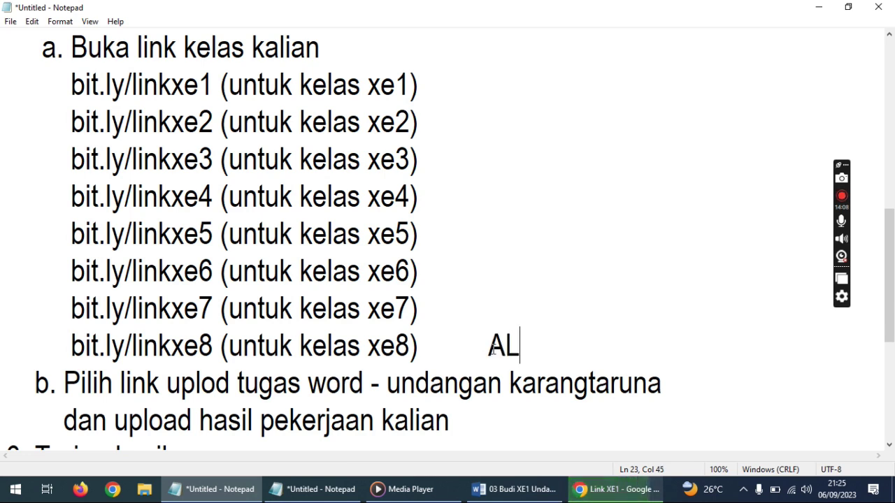
type("HAMDULILLAH K")
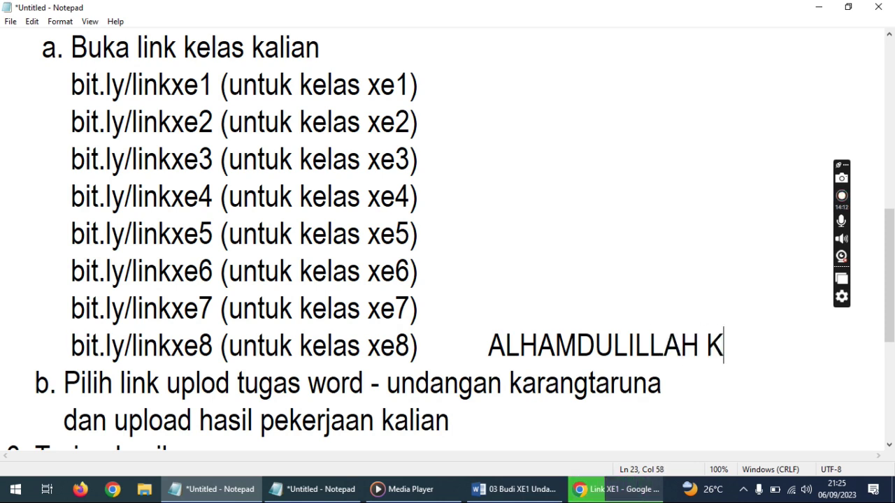
type("EBUKA ")
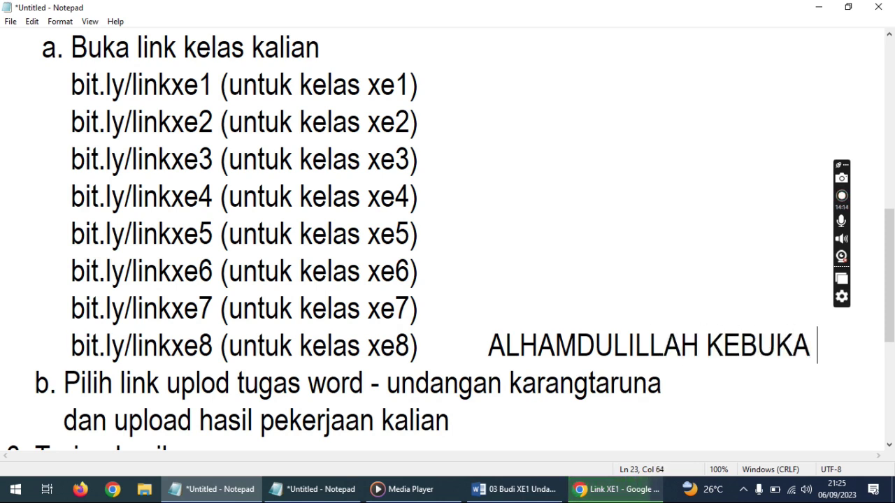
type(":0")
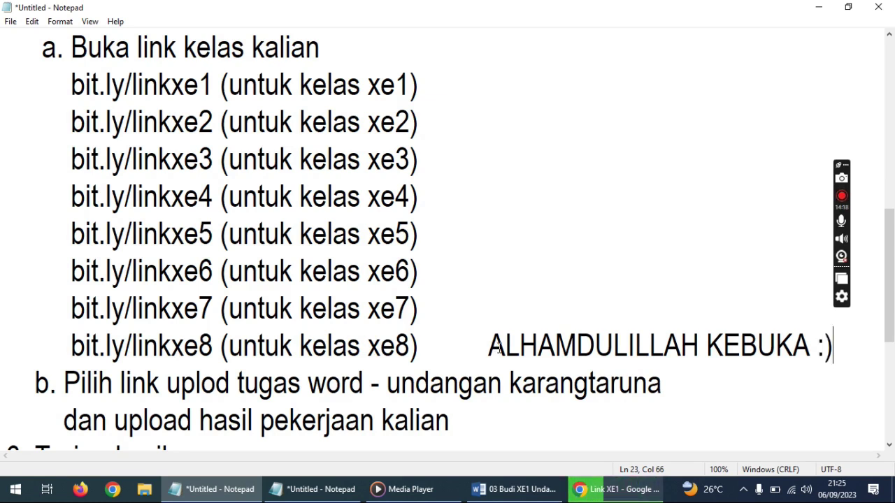
left_click_drag(837, 346, 487, 350)
key("BackSpace")
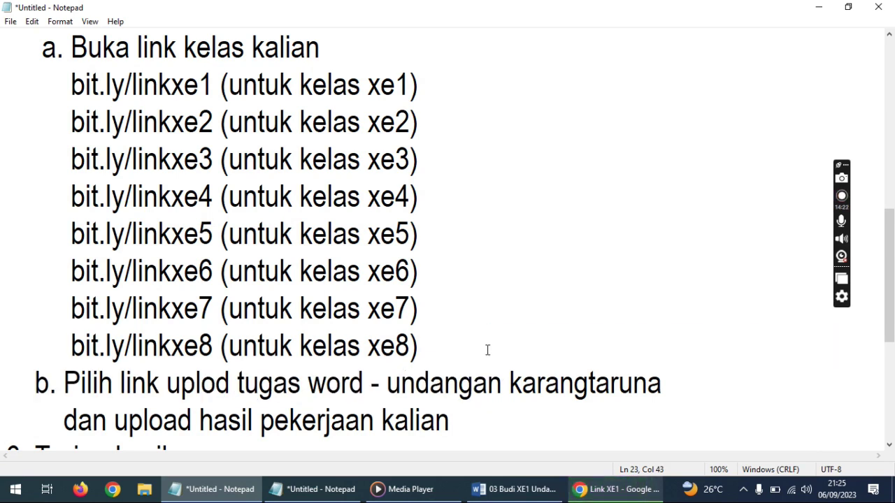
Highlight step b about choosing the Word upload link and uploading your work
left_click_drag(889, 273, 891, 320)
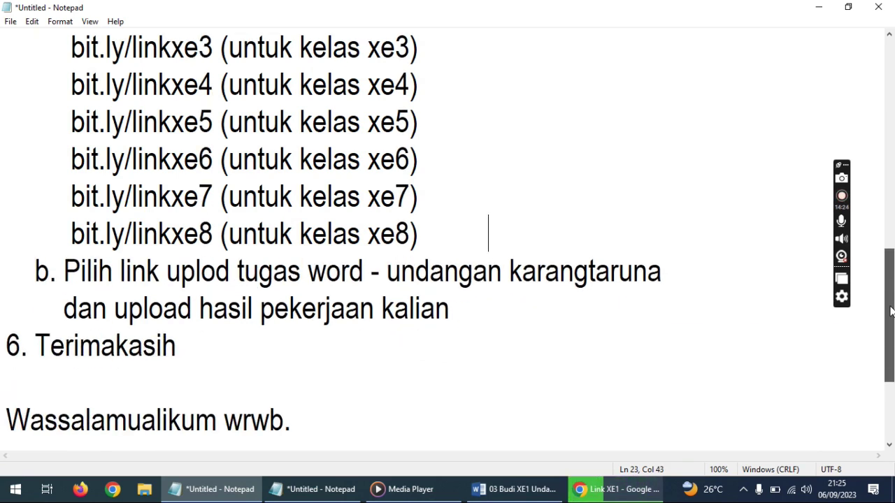
left_click(62, 238)
left_click_drag(79, 235, 664, 236)
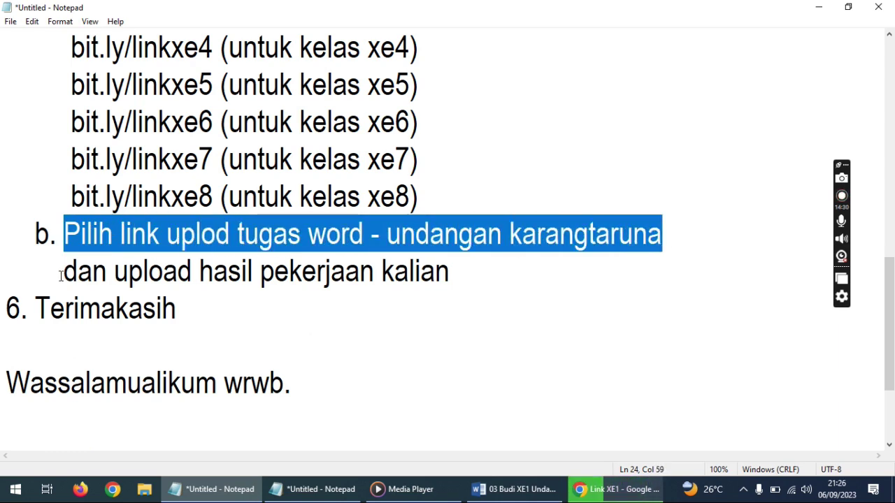
left_click_drag(64, 271, 454, 285)
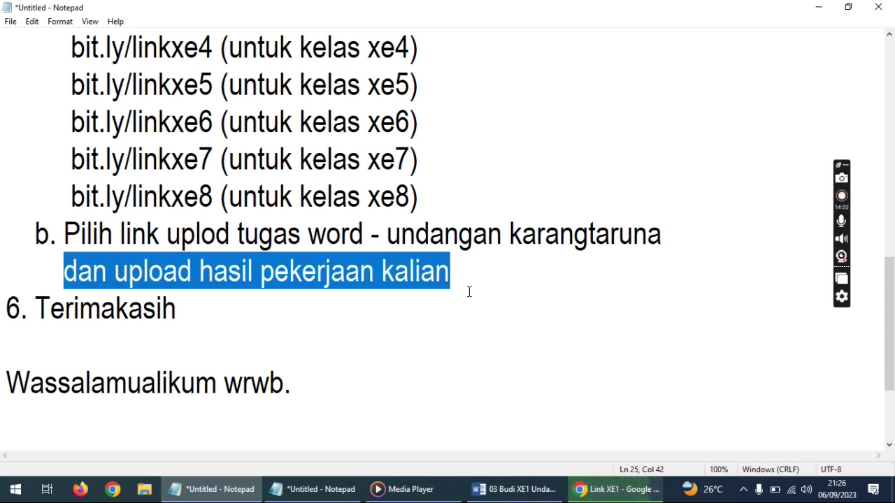
mouse_move(615, 489)
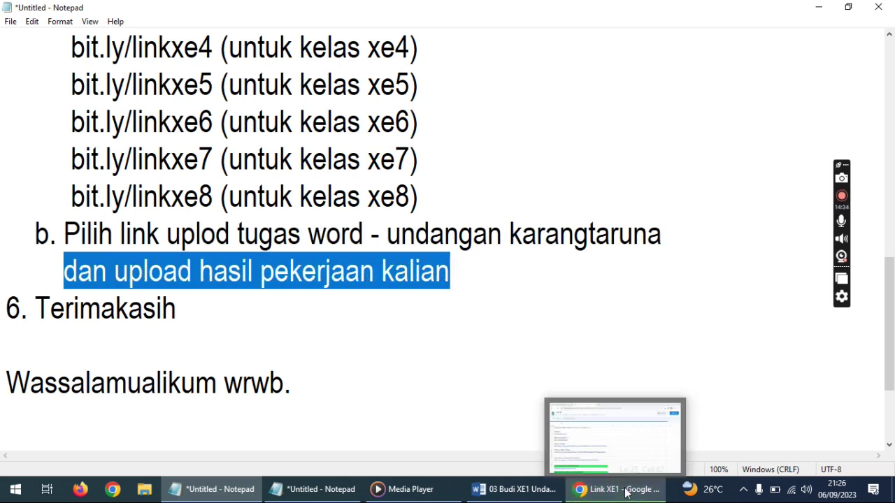
In the Link XE1 sheet, open cell A38's Word-task Drive folder link in a new tab
left_click(633, 494)
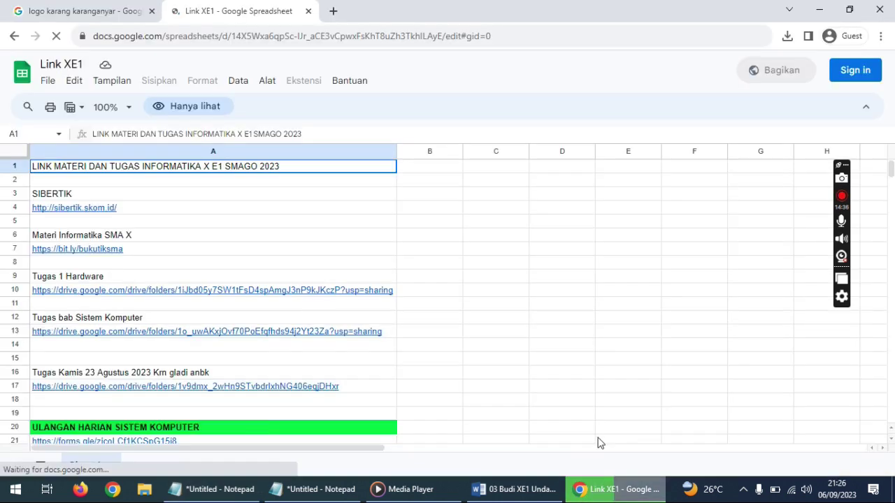
scroll(364, 318, "down", 1)
scroll(364, 318, "down", 1)
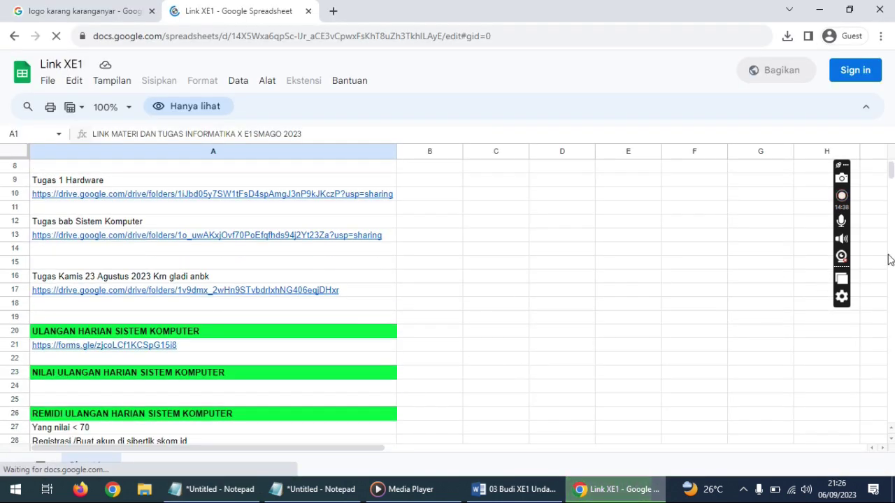
scroll(391, 326, "down", 1)
scroll(383, 327, "down", 2)
scroll(381, 325, "down", 2)
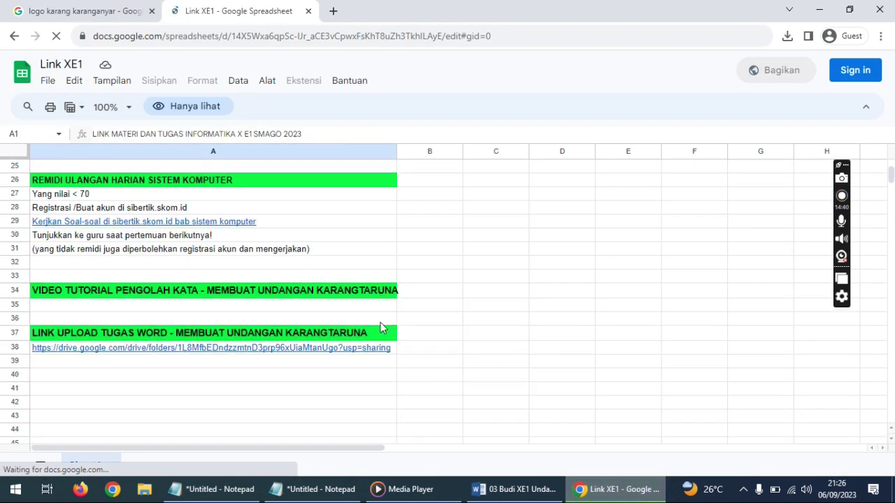
scroll(381, 324, "down", 1)
left_click(36, 292)
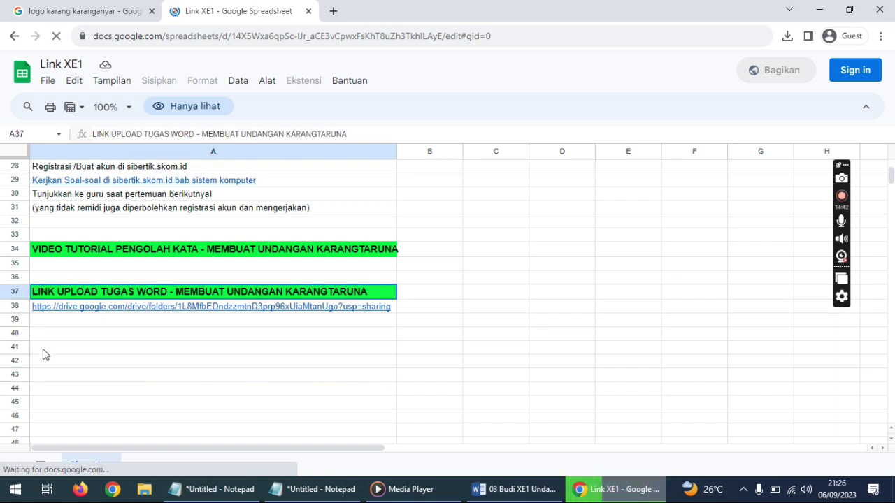
left_click(43, 312)
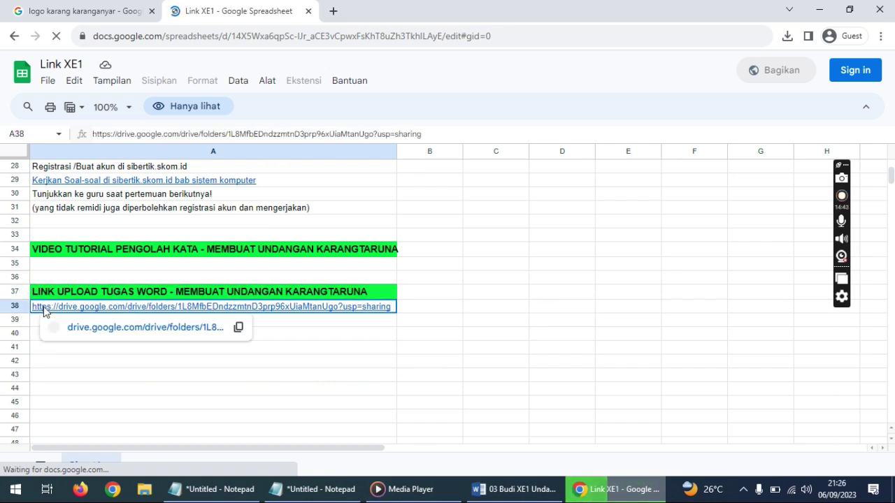
left_click(90, 331)
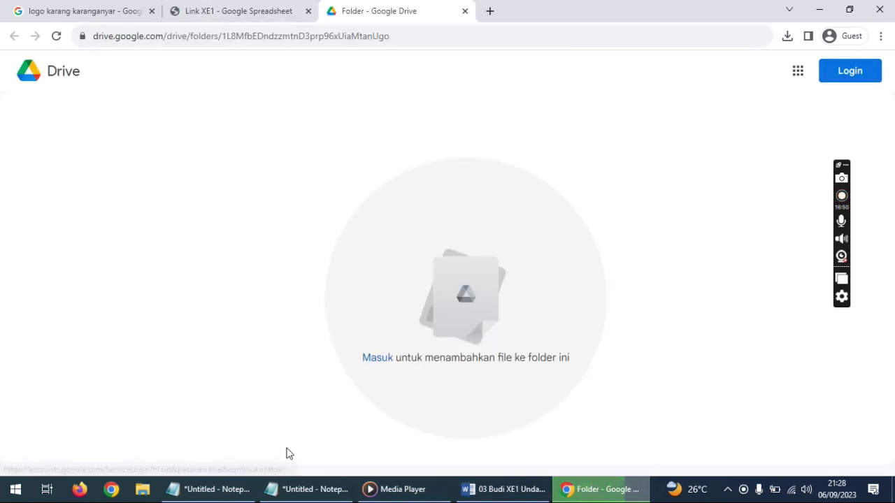
Append '- Login dengan akun gmail kalian' to step b's upload line, then return to Drive
left_click(199, 490)
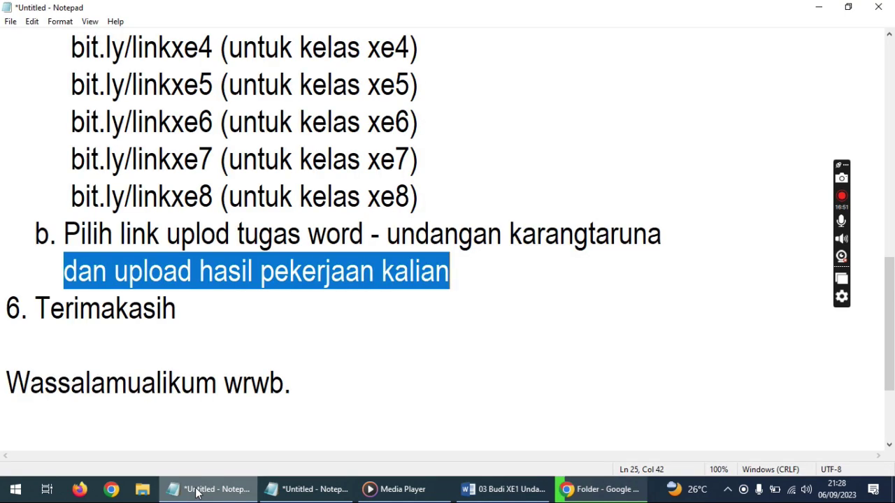
left_click(492, 280)
type("- L")
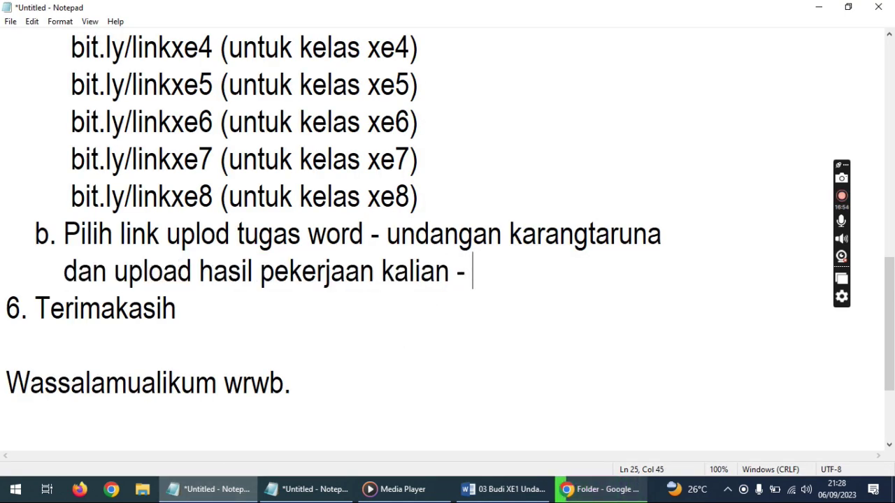
type("ogin ")
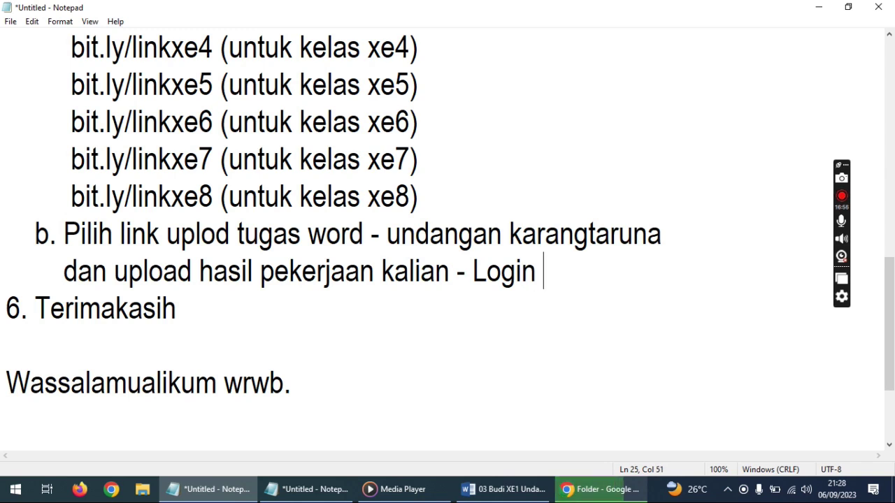
type("dengan akun gm")
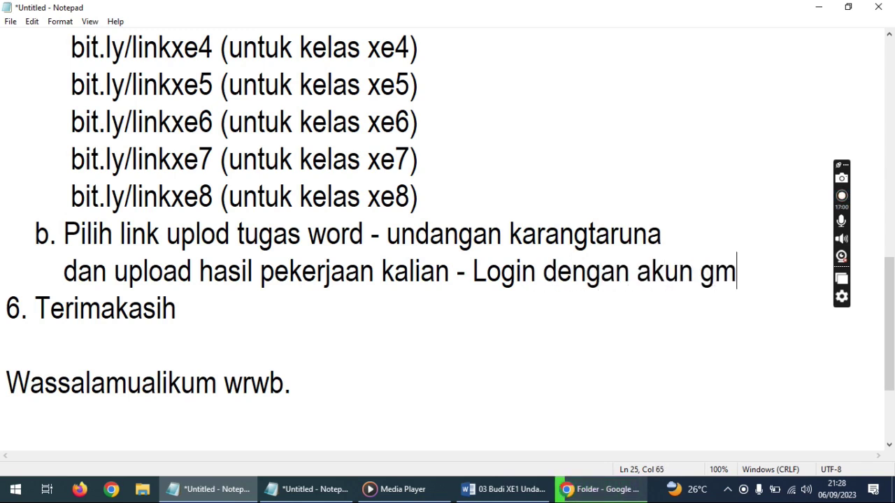
type("ail kali")
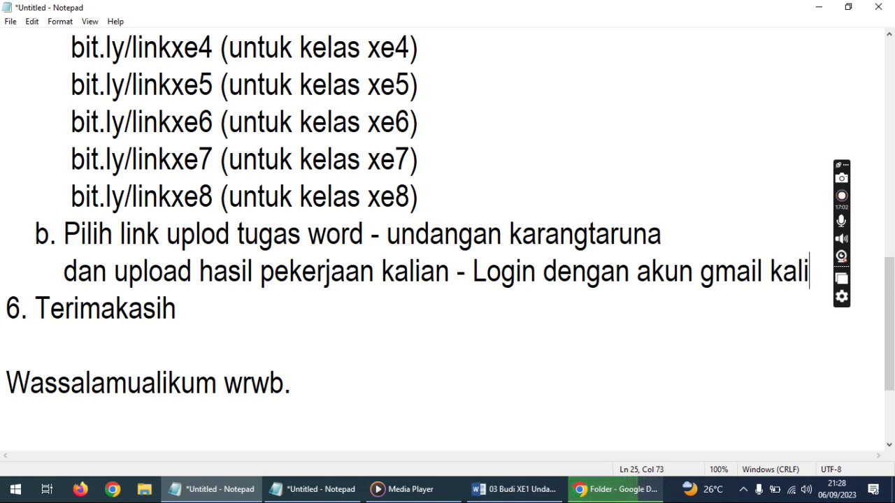
type("an")
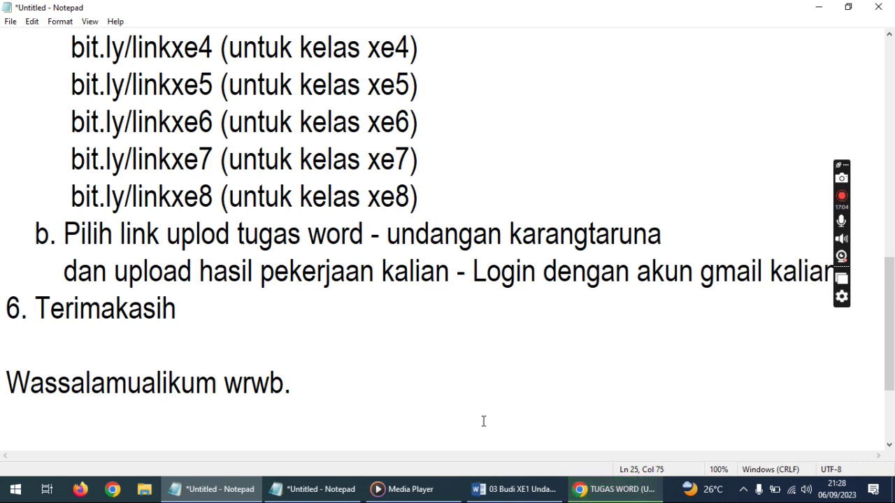
left_click(620, 482)
Sign in to the student's Google account with its e-mail address and password to reach the TUGAS WORD folder
left_click(852, 78)
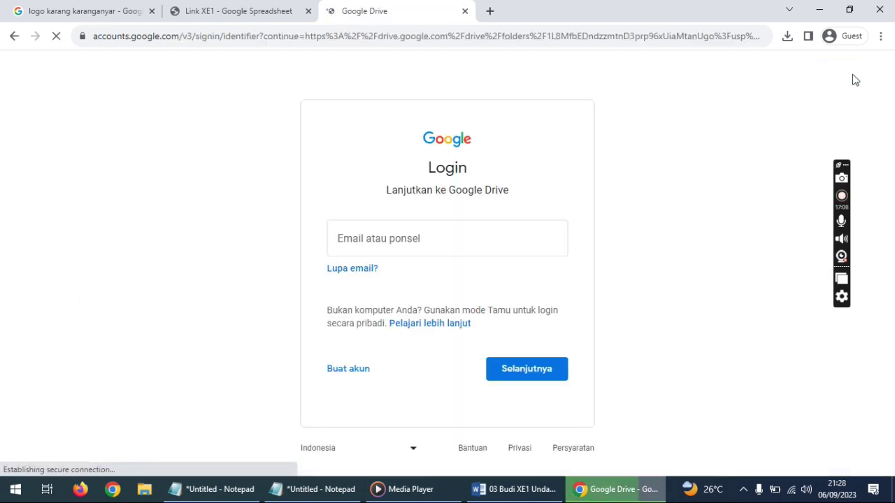
left_click(462, 231)
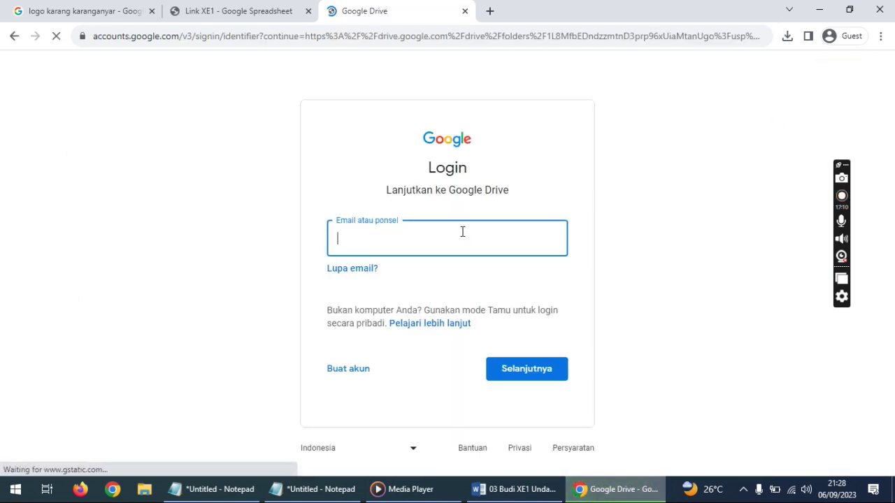
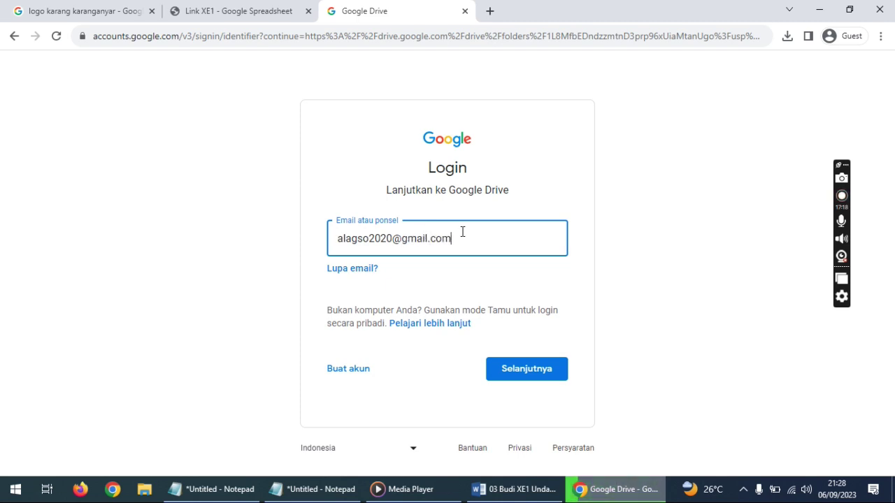
left_click(503, 368)
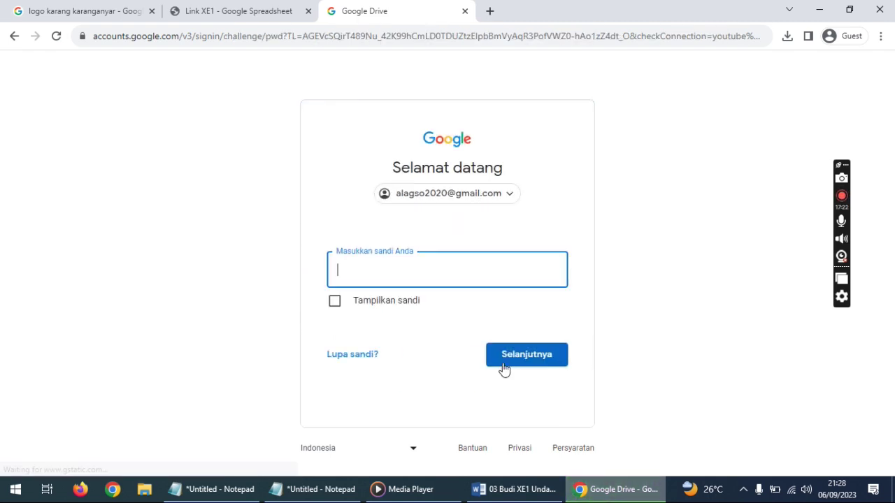
type("xxxxxxxx")
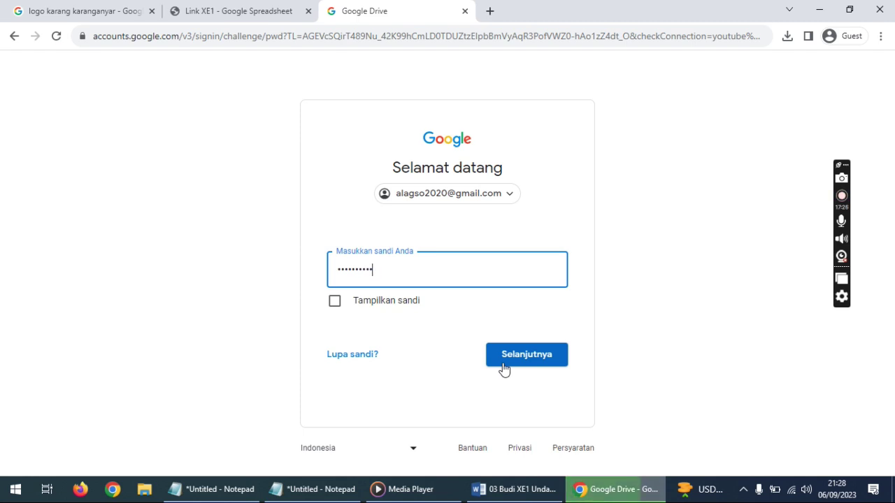
left_click(504, 369)
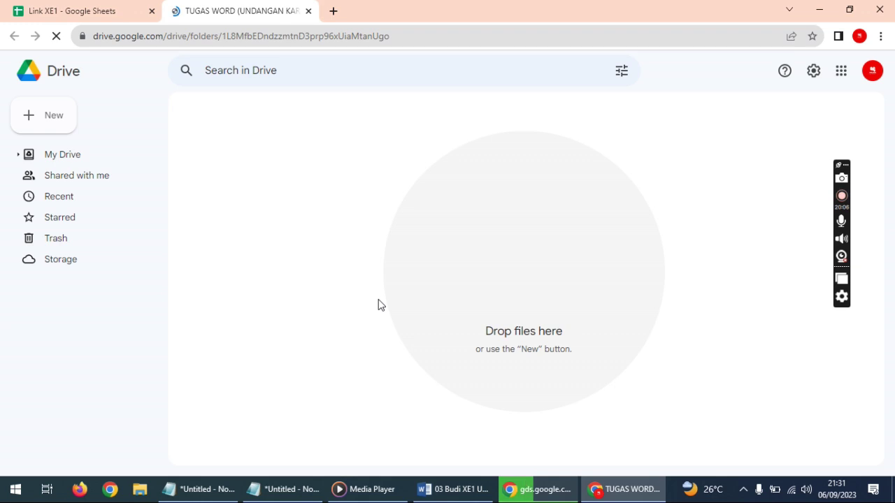
Upload 03 Budi XE1 Undangan Karangtaruna.docx from Documents into the TUGAS WORD Drive folder
left_click(40, 126)
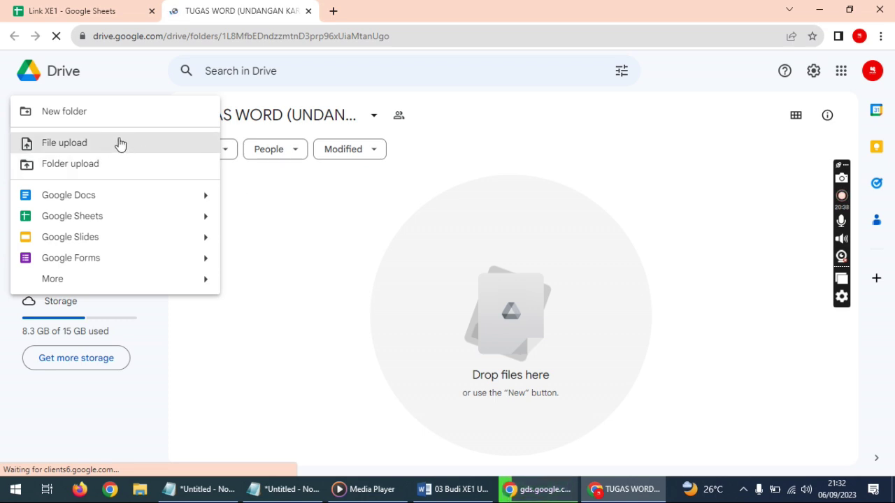
left_click(509, 326)
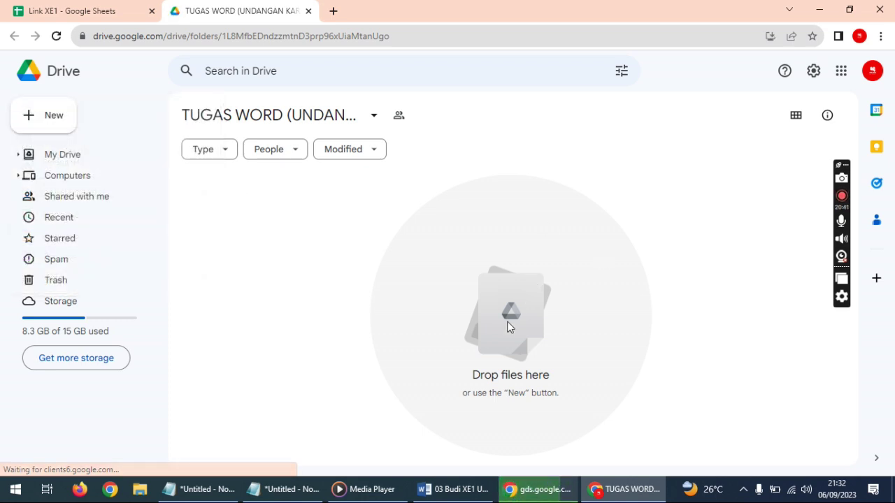
right_click(509, 327)
left_click(569, 160)
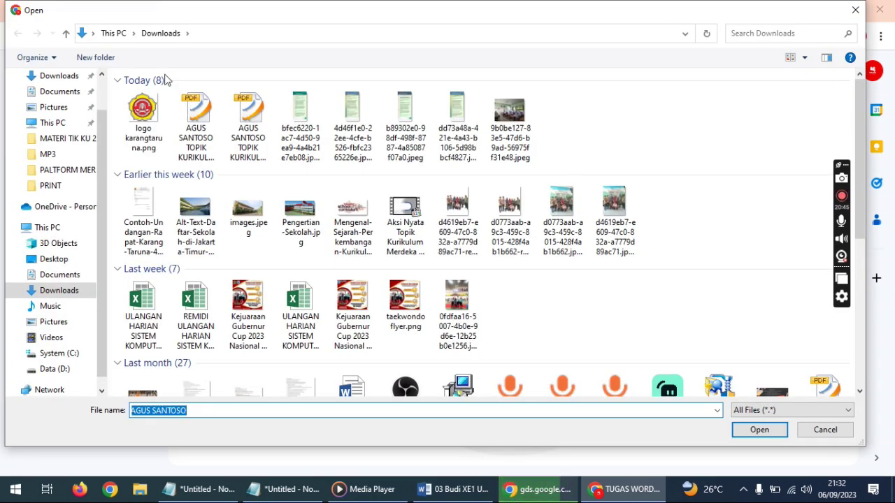
left_click(55, 95)
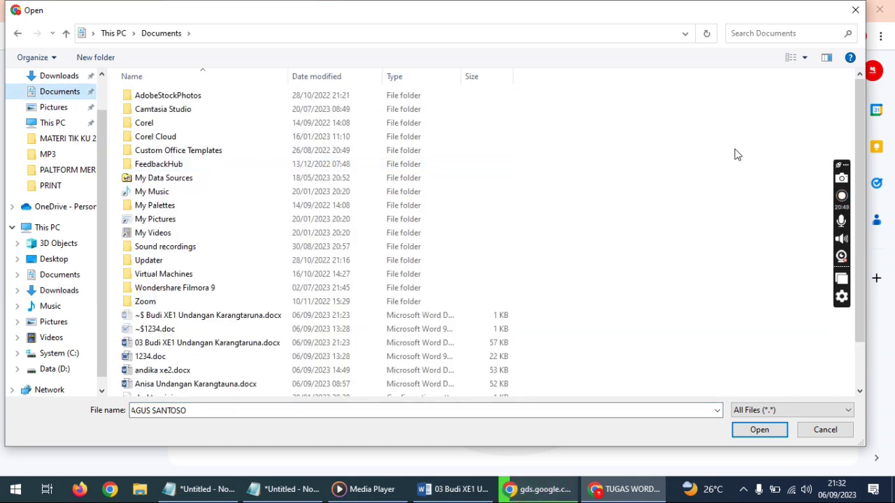
scroll(736, 154, "down", 2)
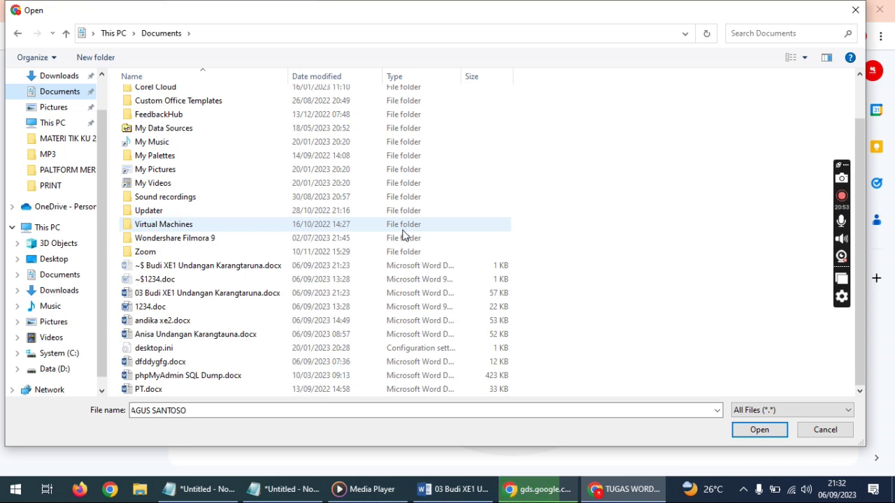
left_click(270, 294)
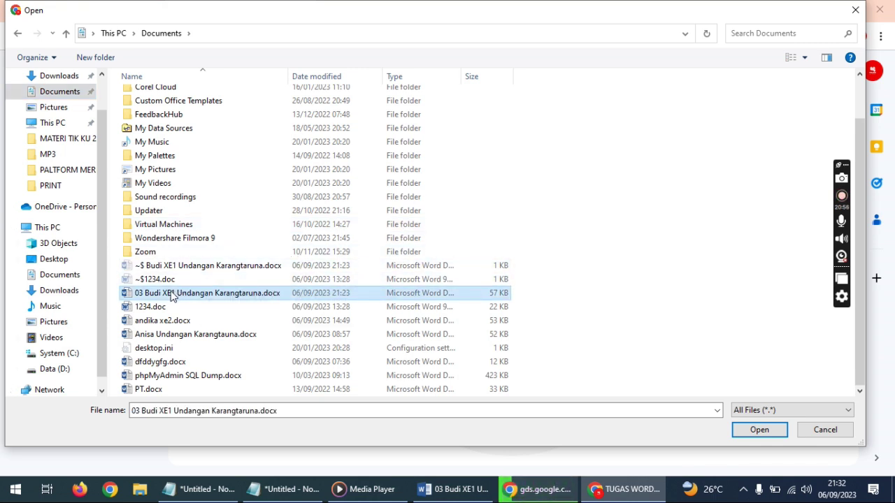
left_click(760, 430)
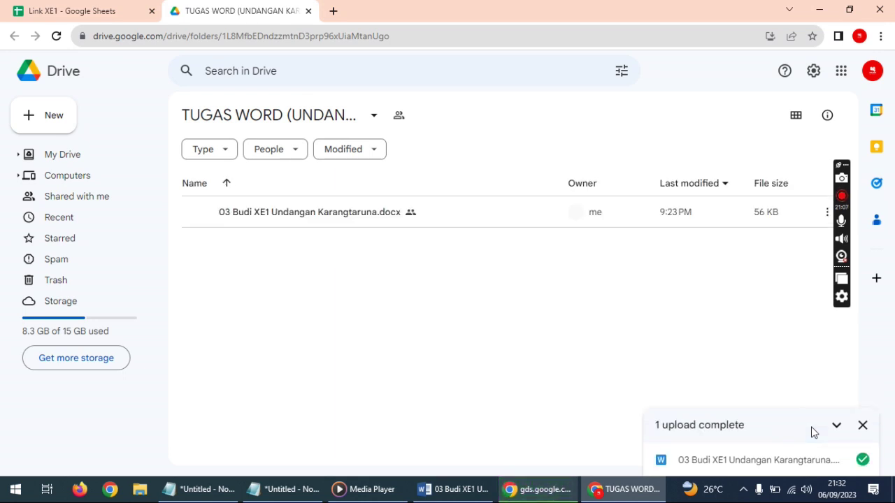
left_click(321, 218)
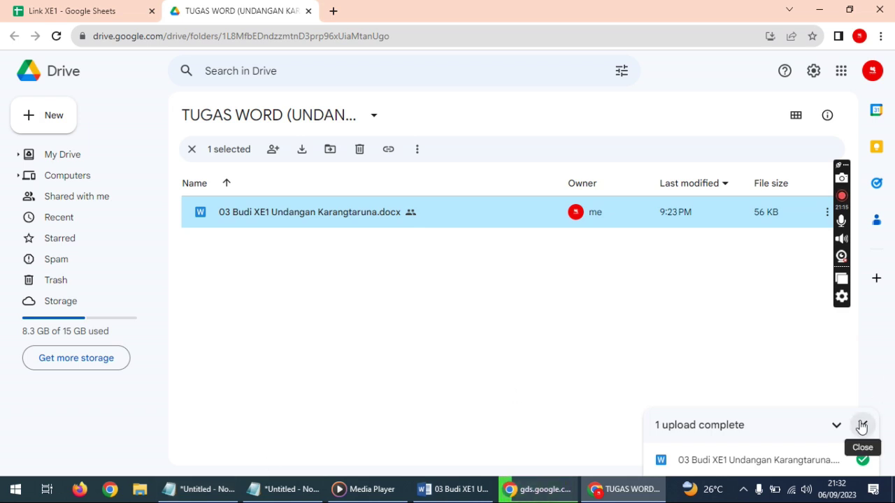
In the Notepad guide, add 'selesai' on a new line after the upload step
left_click(210, 489)
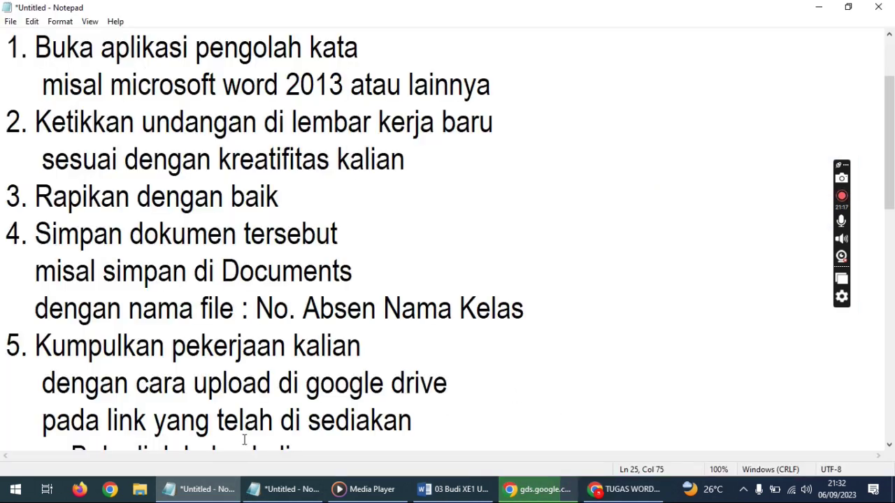
scroll(277, 374, "down", 1)
scroll(294, 366, "down", 2)
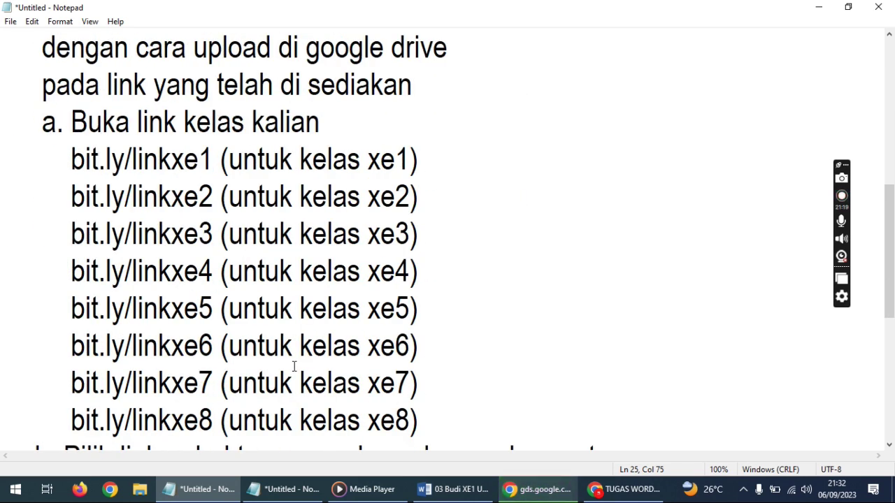
scroll(295, 365, "down", 3)
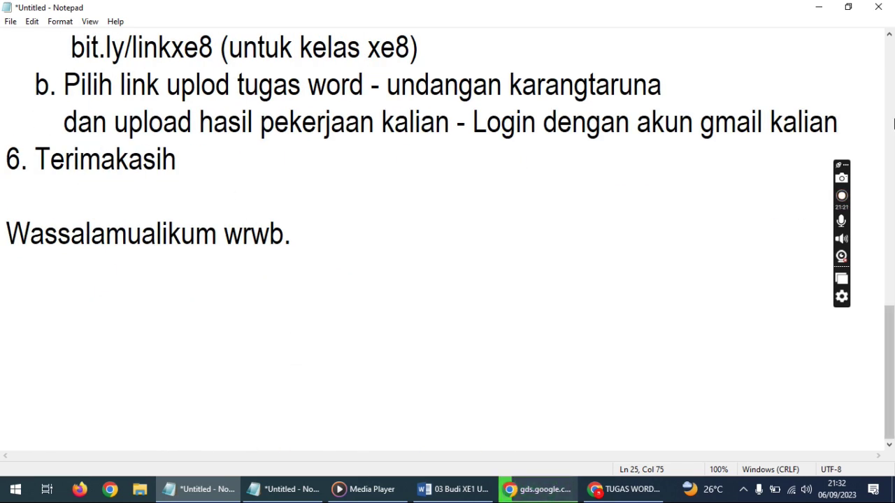
key("Return")
type("selesai")
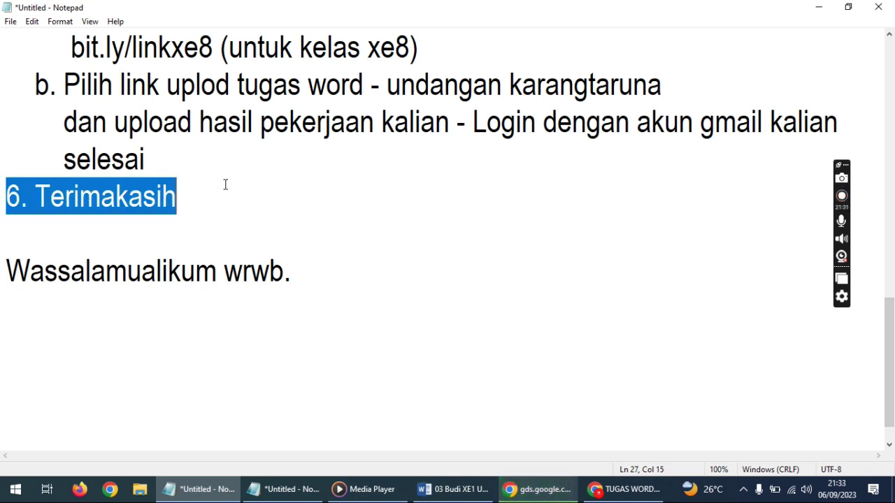
Add the closing line 'like, subscribe dan share :-)' below 'Wassalamualikum wrwb.'
left_click_drag(7, 276, 314, 284)
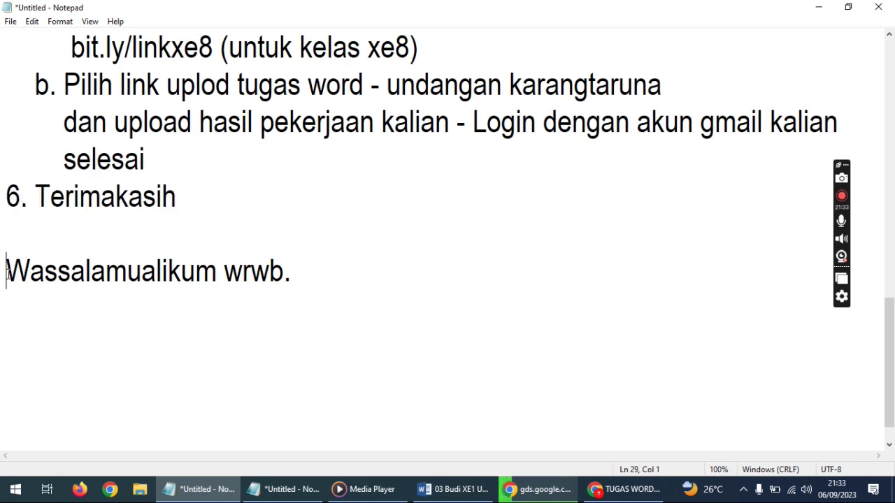
left_click(349, 268)
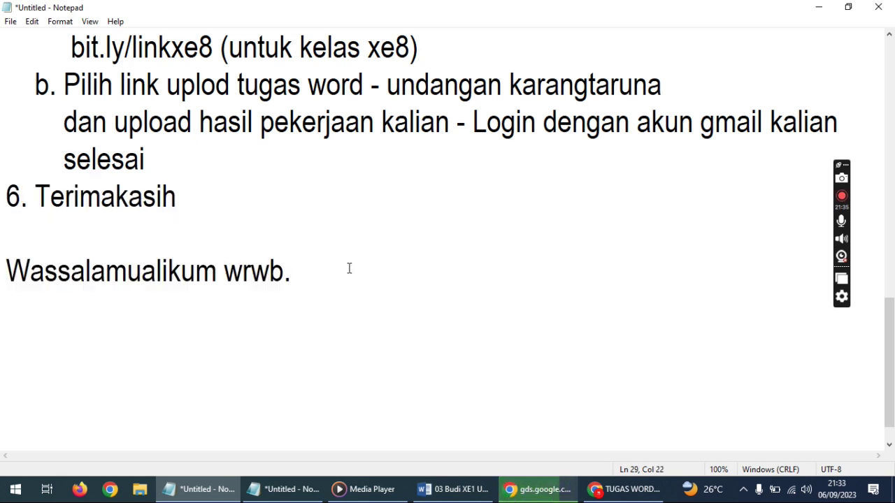
key("Return")
key("Return")
key("Return")
type("like")
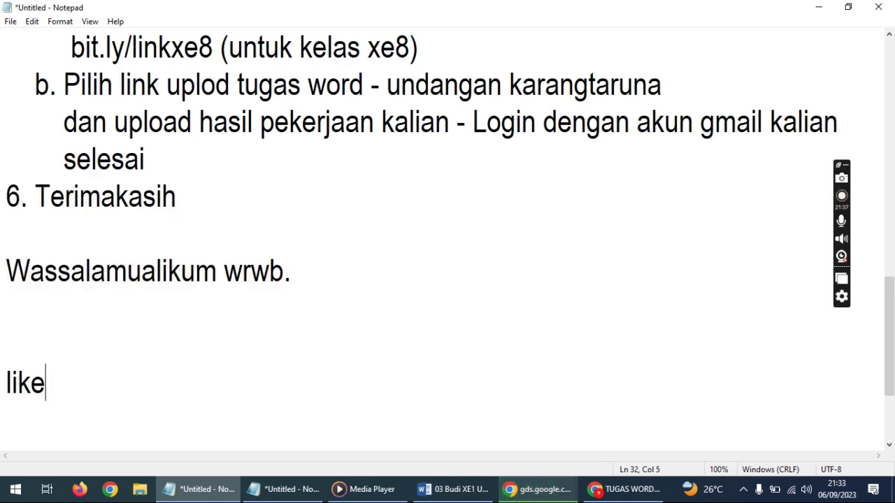
type(", subsc")
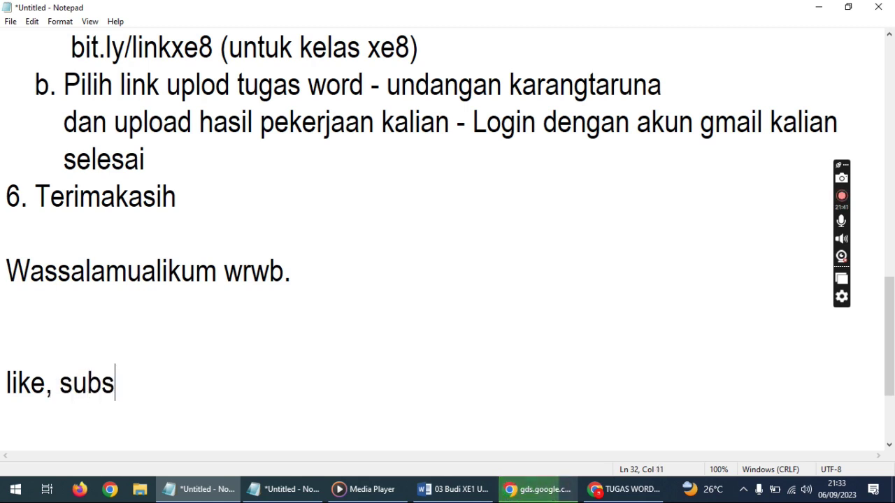
type("ribe dan share ")
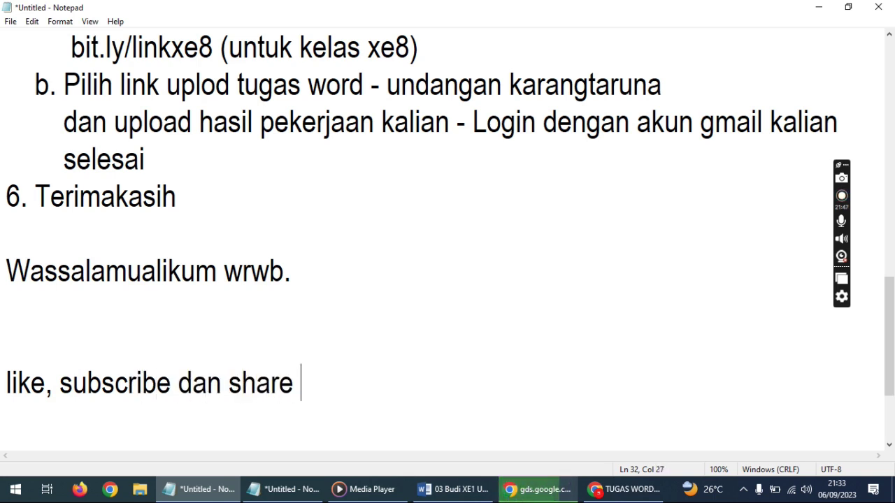
type(":-)")
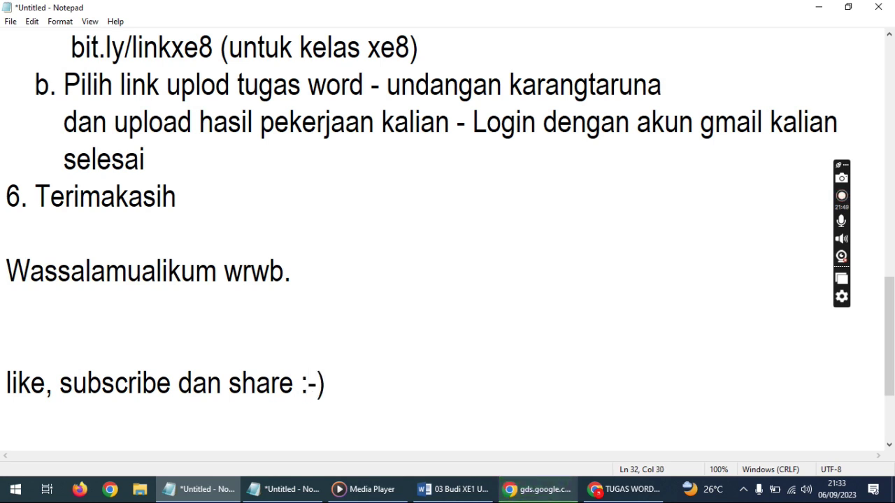